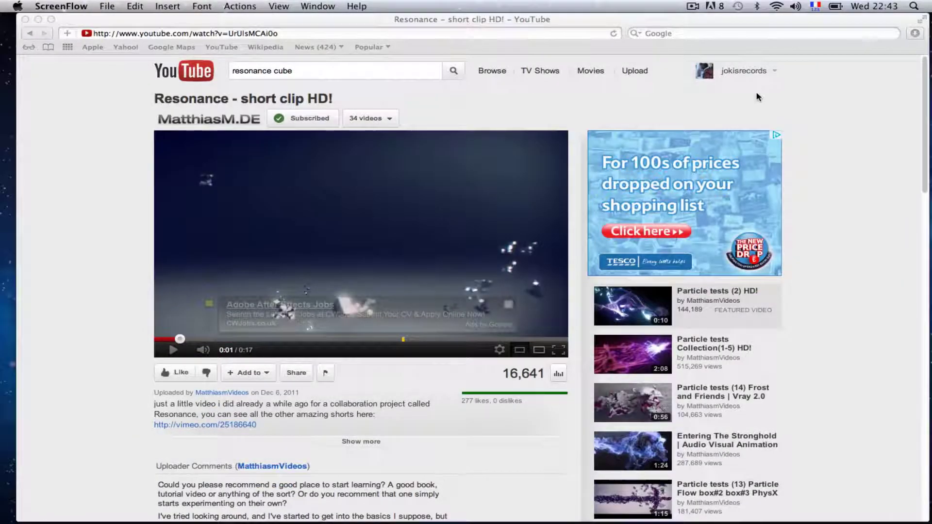
# Switch to CINEMA 4D and add a cube primitive to the empty scene.
pyautogui.moveTo(894, 516)
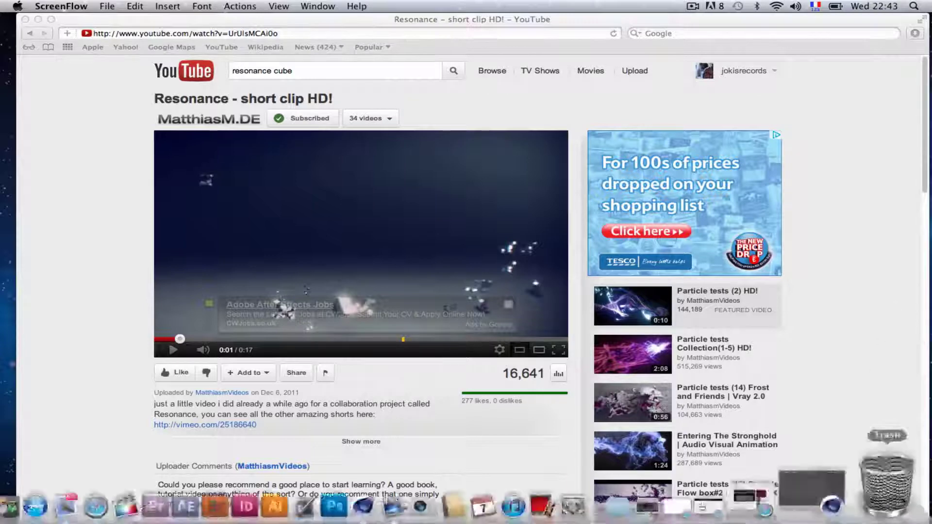
pyautogui.click(873, 491)
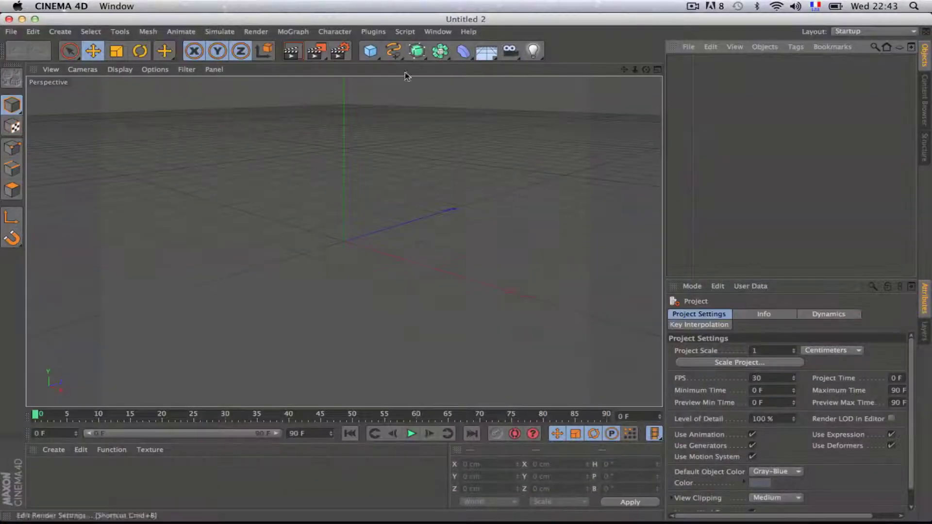
pyautogui.click(371, 50)
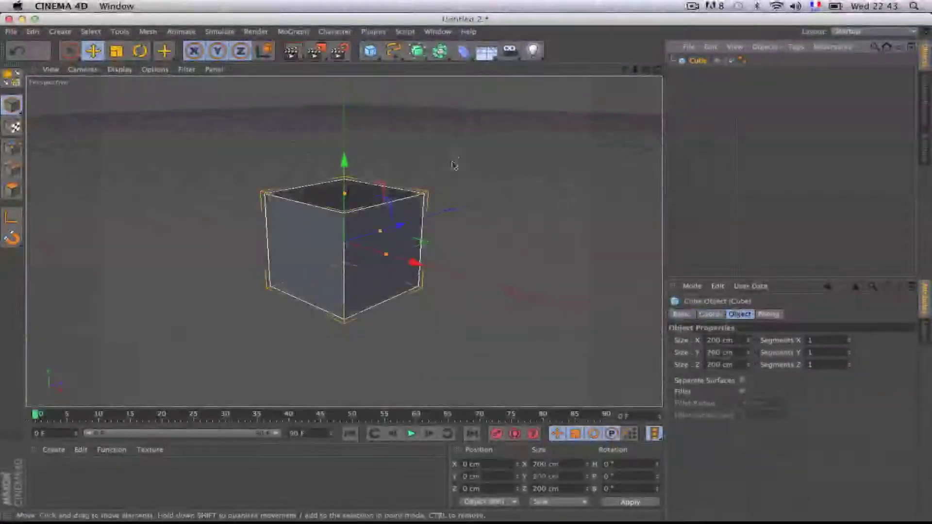
# Set the cube's X, Y and Z size to 10 cm each.
pyautogui.click(721, 340)
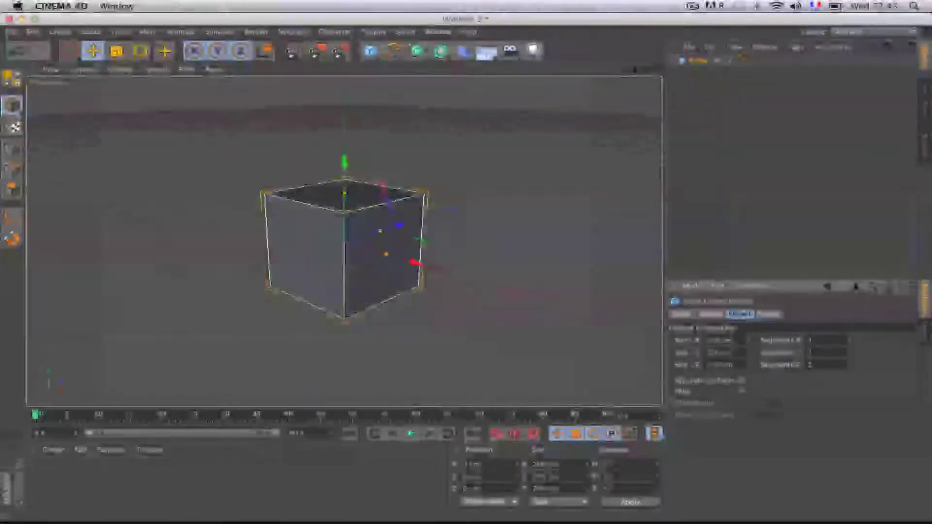
pyautogui.press('BackSpace')
pyautogui.press('BackSpace')
pyautogui.press('BackSpace')
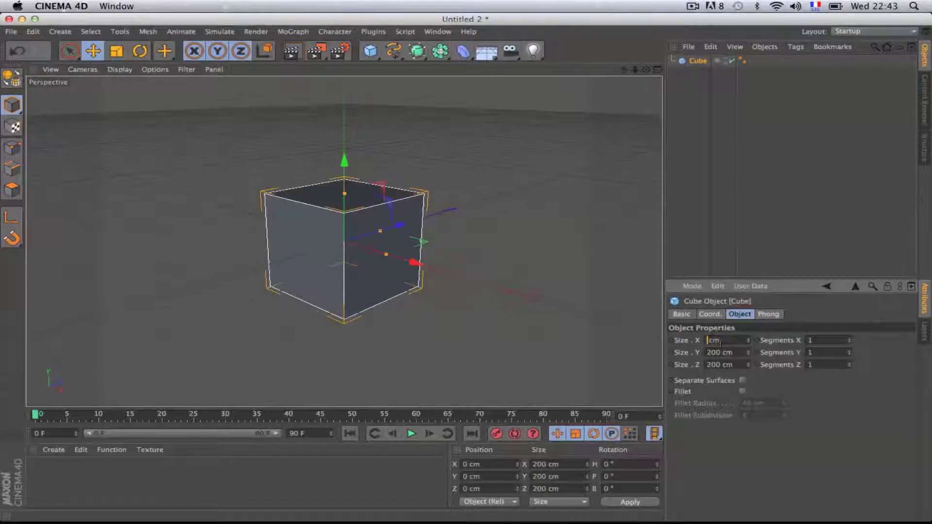
pyautogui.write('4')
pyautogui.write('0')
pyautogui.press('Tab')
pyautogui.write('10')
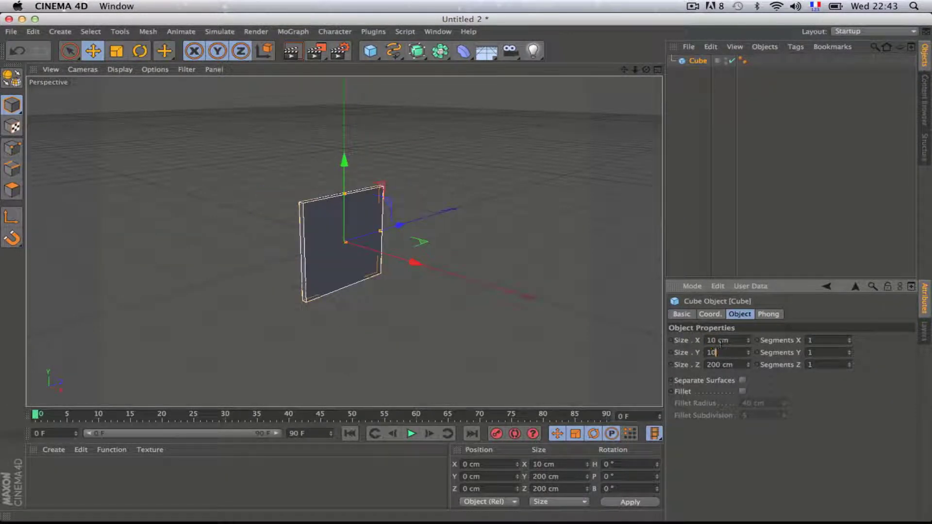
pyautogui.press('Tab')
pyautogui.write('10')
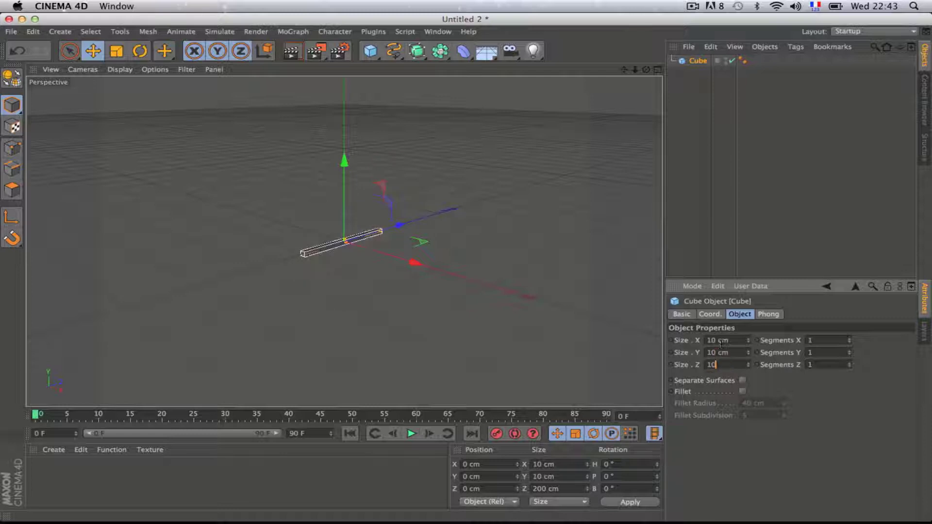
pyautogui.press('Return')
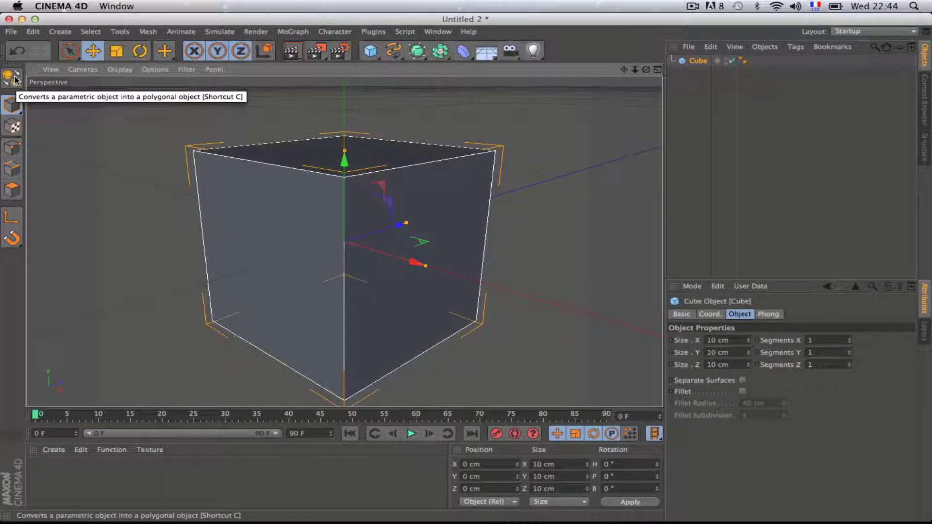
# Convert the cube to a polygon object and move its axis to a corner in the Top view, at about X 4.98 cm, Z -4.99 cm.
pyautogui.click(11, 77)
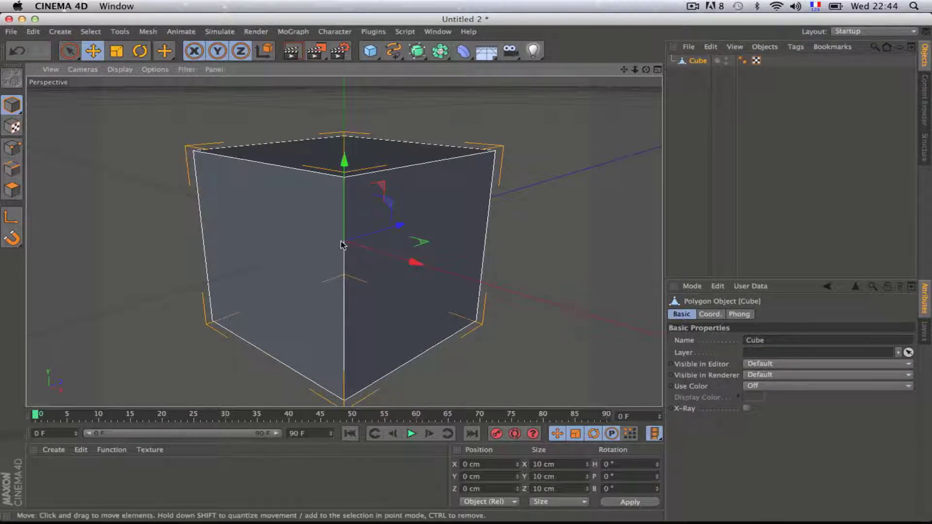
pyautogui.click(12, 218)
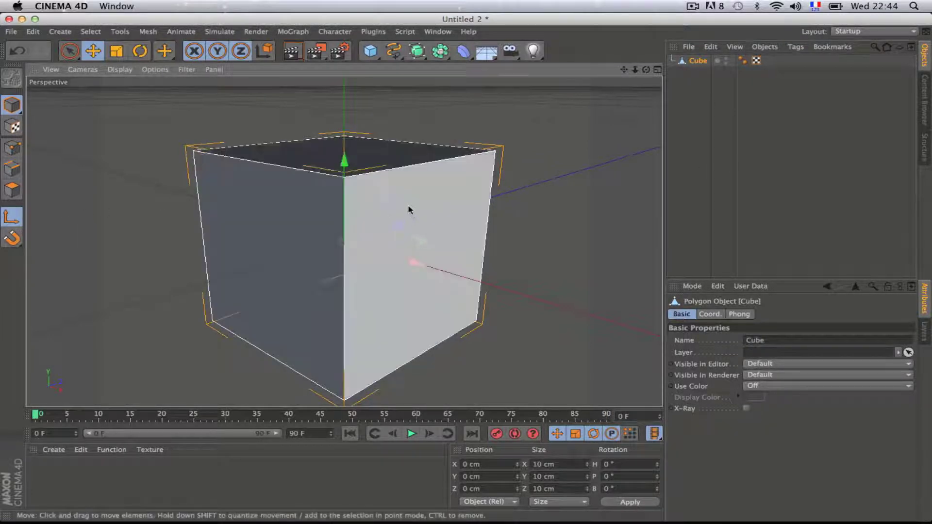
pyautogui.click(658, 71)
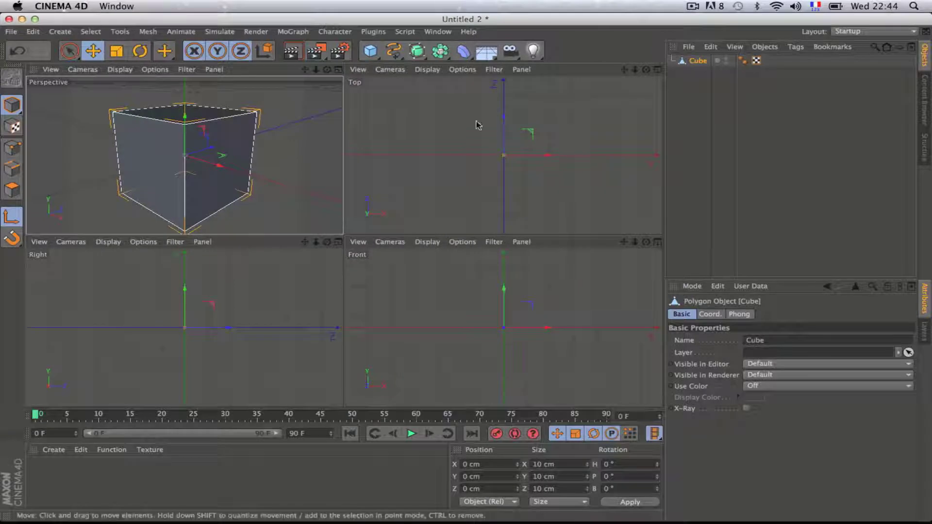
pyautogui.click(502, 156)
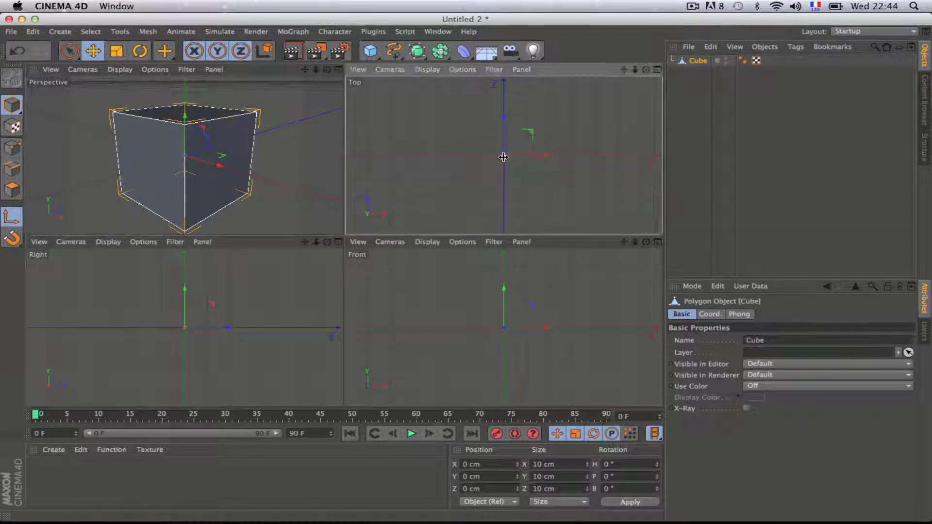
pyautogui.scroll(15, 503, 157)
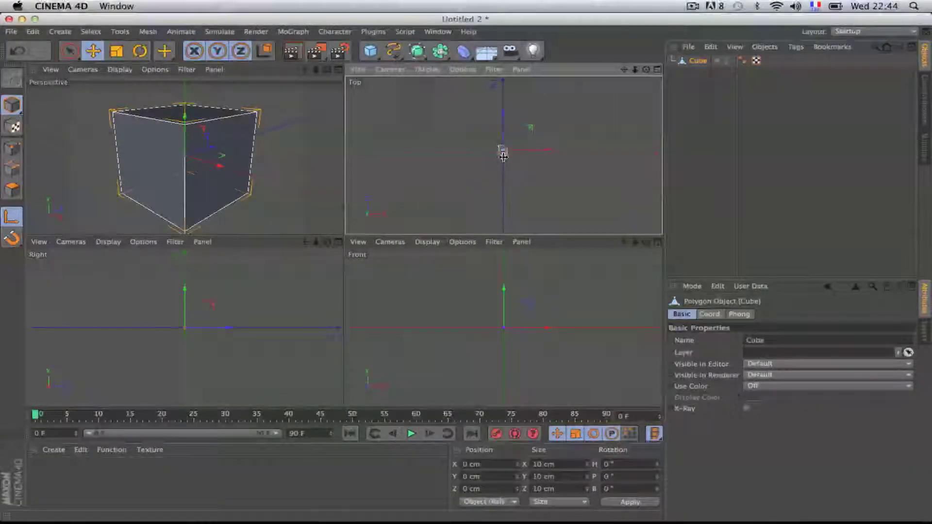
pyautogui.scroll(10, 504, 157)
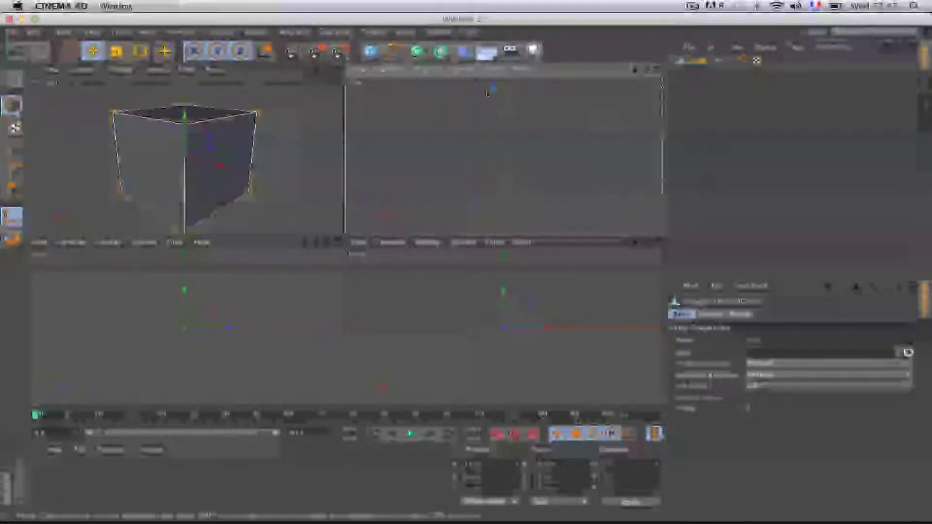
pyautogui.press('h')
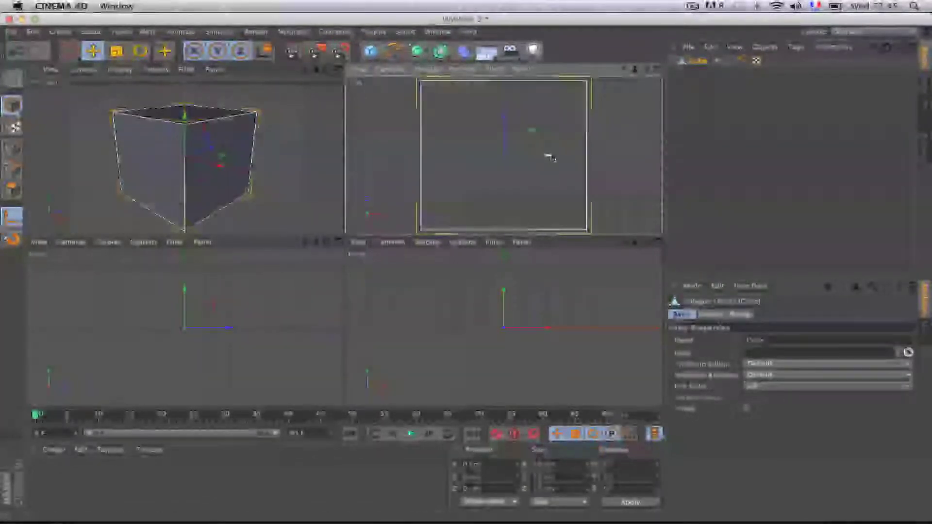
pyautogui.moveTo(554, 157); pyautogui.dragTo(630, 163)
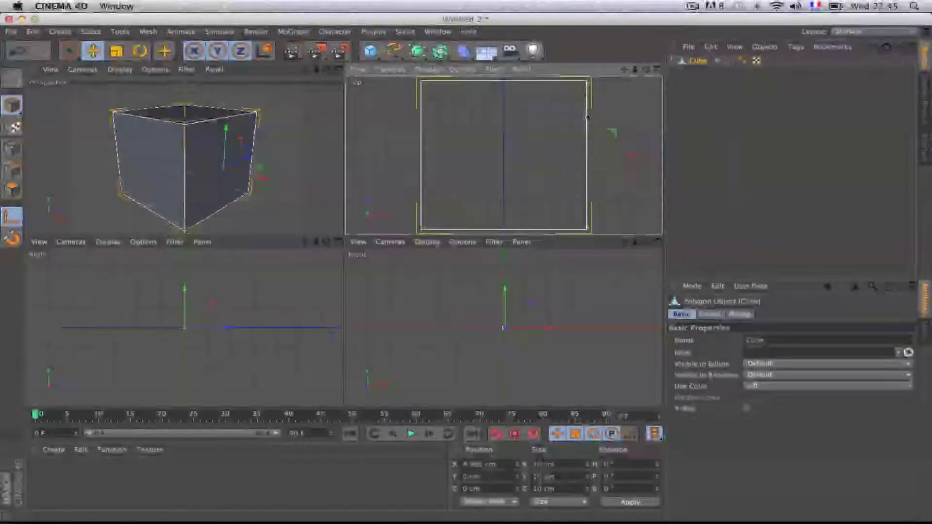
pyautogui.moveTo(587, 118); pyautogui.dragTo(598, 192)
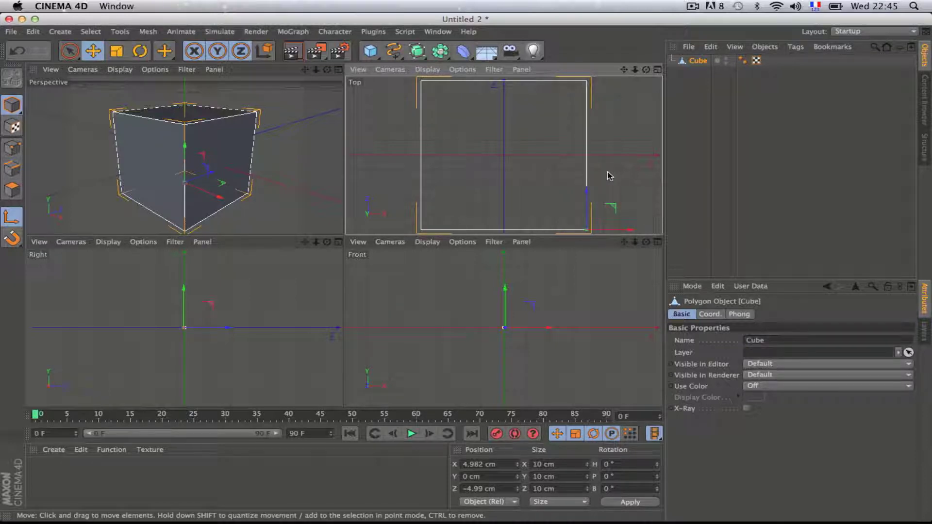
# Check the axis against the cube's corner, turn off axis editing and maximize the Perspective view.
pyautogui.scroll(5, 599, 132)
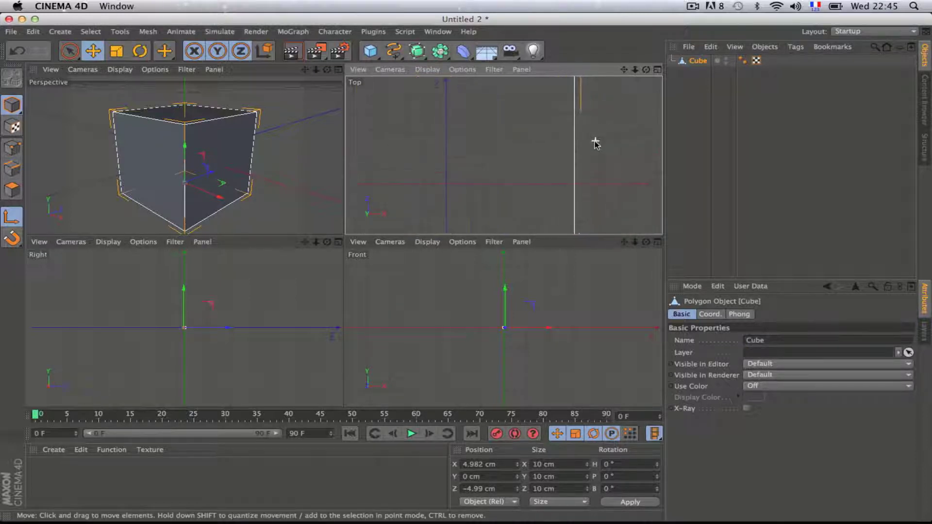
pyautogui.scroll(-4, 595, 141)
pyautogui.scroll(4, 595, 141)
pyautogui.scroll(2, 595, 142)
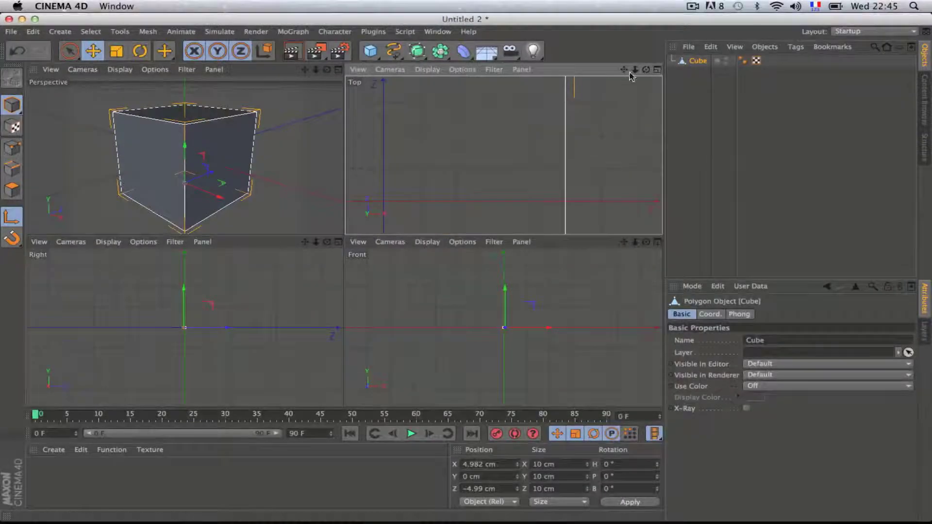
pyautogui.moveTo(635, 69); pyautogui.dragTo(613, 2)
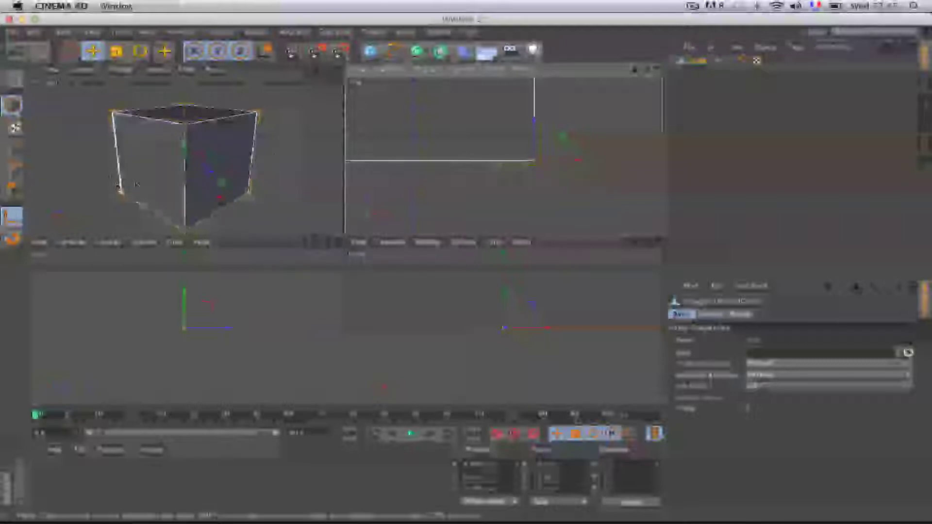
pyautogui.click(12, 221)
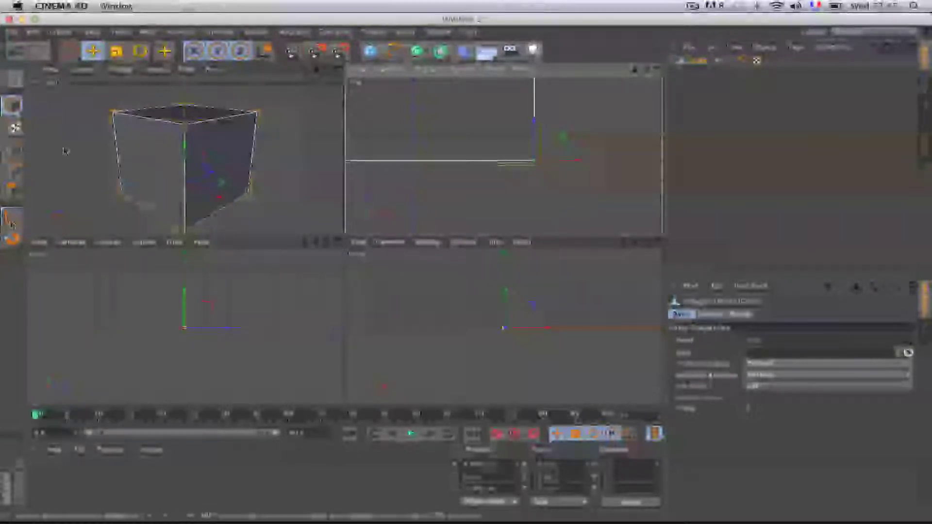
pyautogui.click(339, 70)
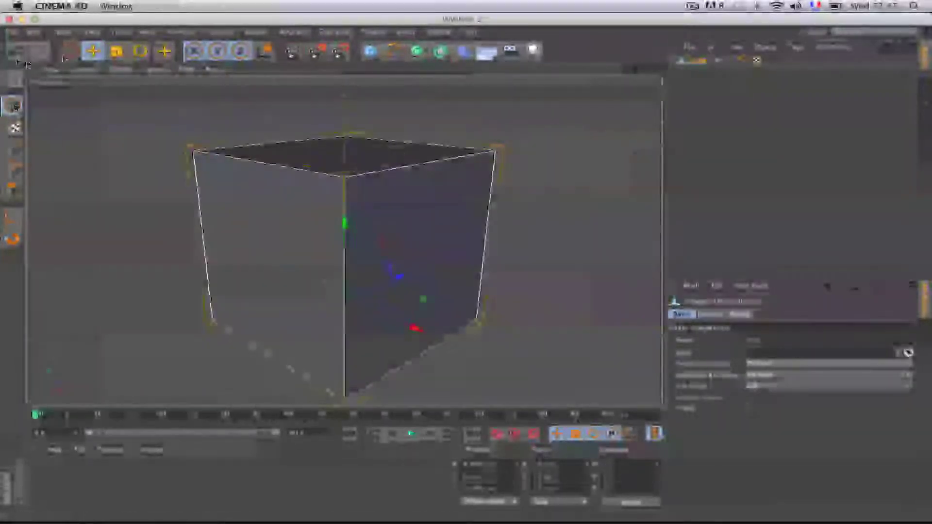
# Activate Live Selection in Model mode and reselect the cube in the Perspective view.
pyautogui.click(68, 54)
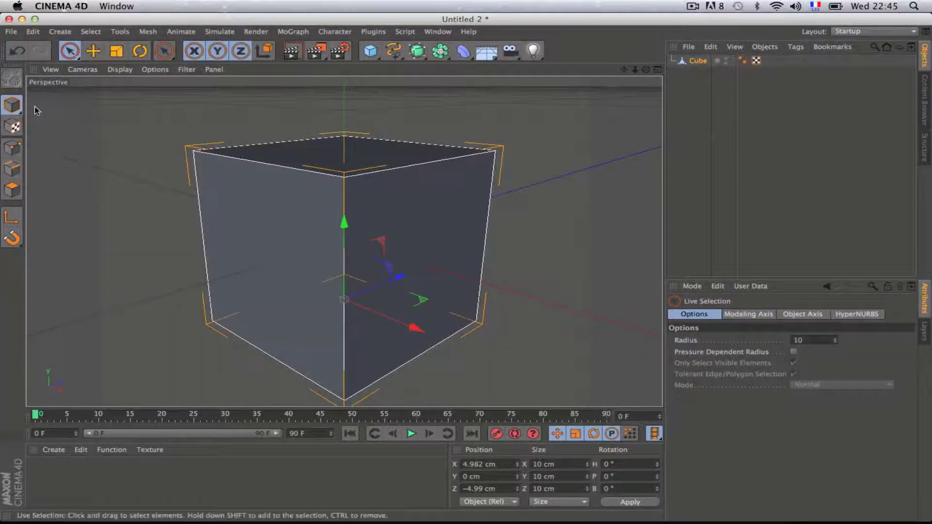
pyautogui.click(20, 109)
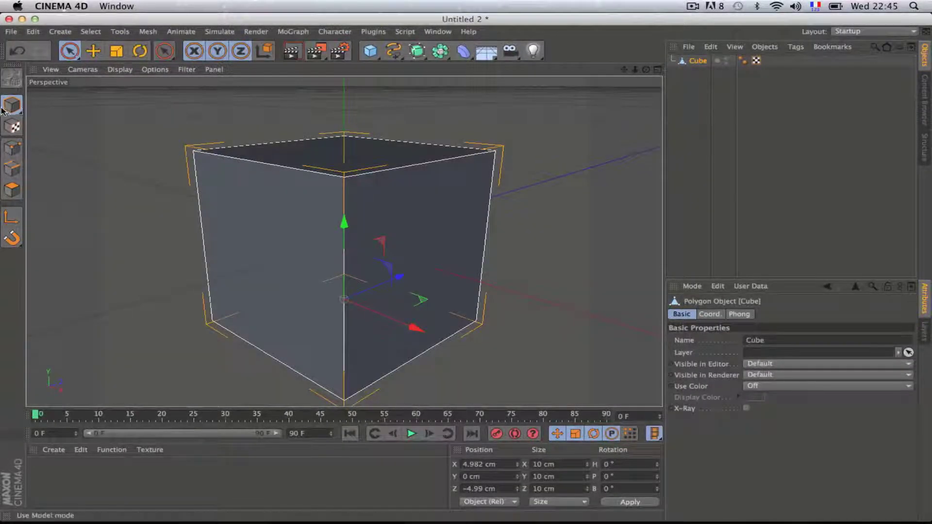
pyautogui.click(76, 52)
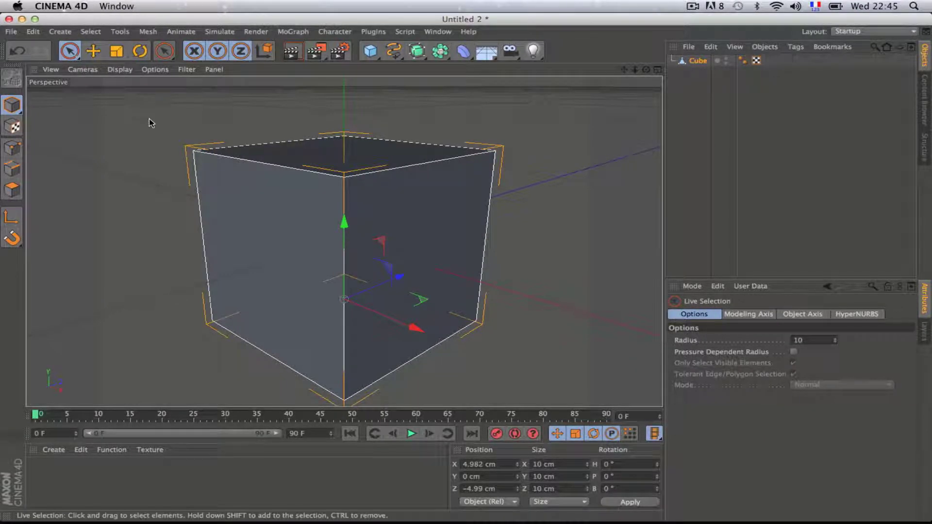
pyautogui.click(686, 107)
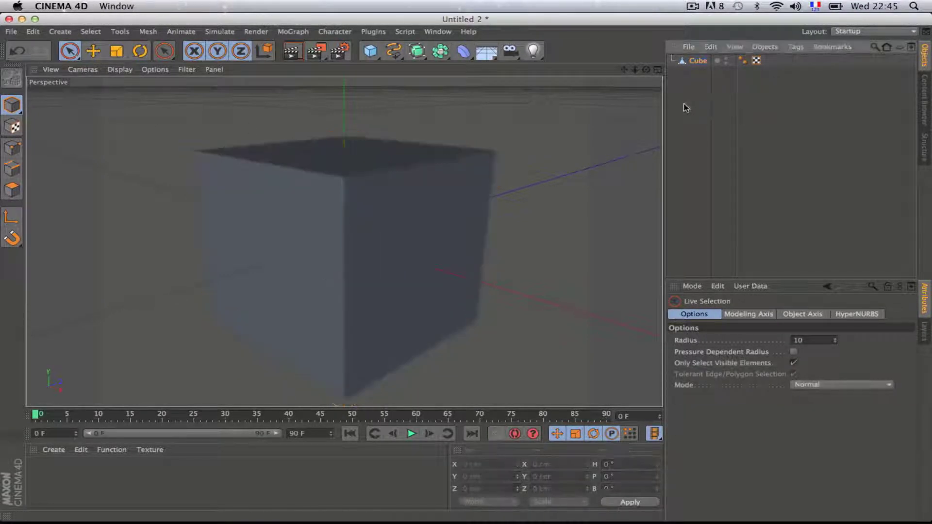
pyautogui.click(372, 161)
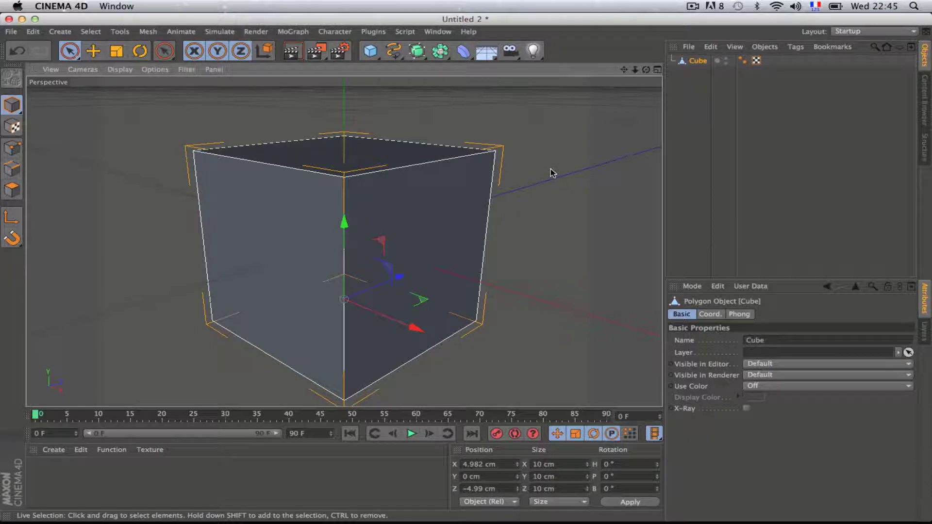
# Add a MoGraph Cloner and make the cube its child.
pyautogui.scroll(-10, 551, 172)
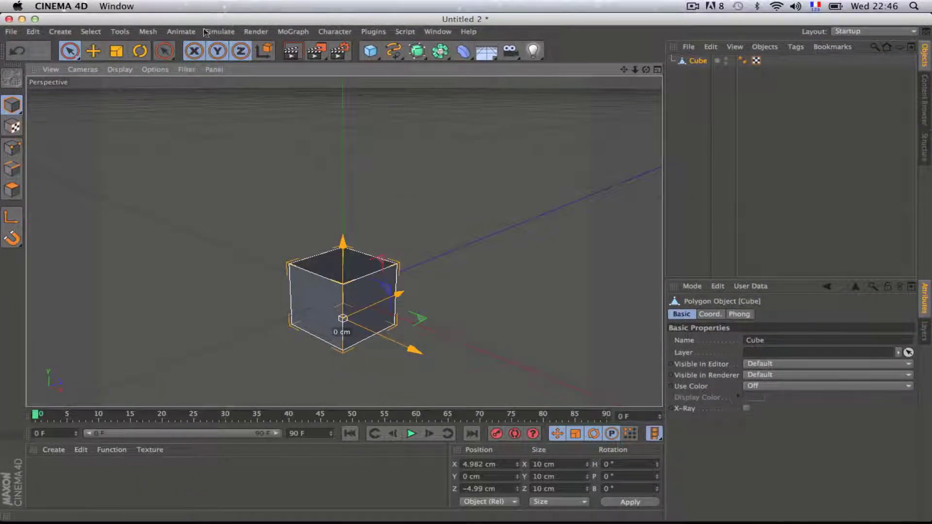
pyautogui.click(293, 32)
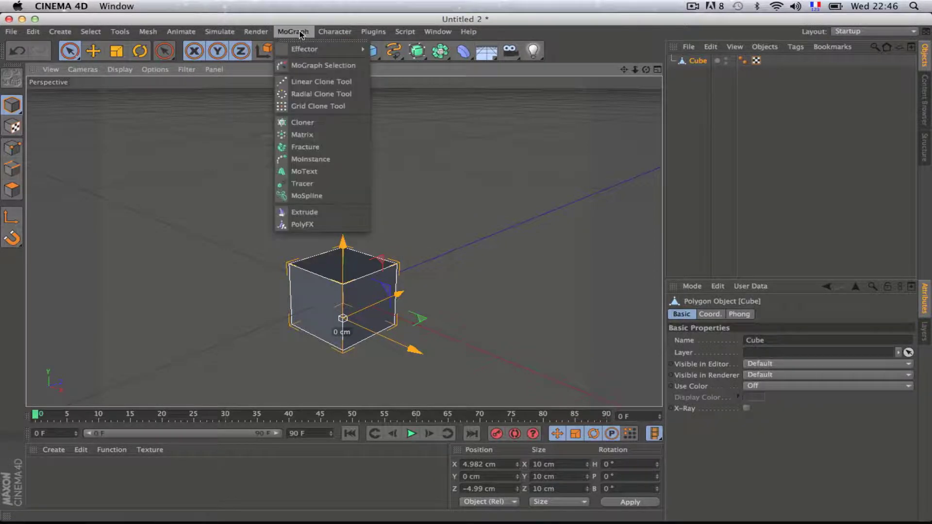
pyautogui.click(308, 125)
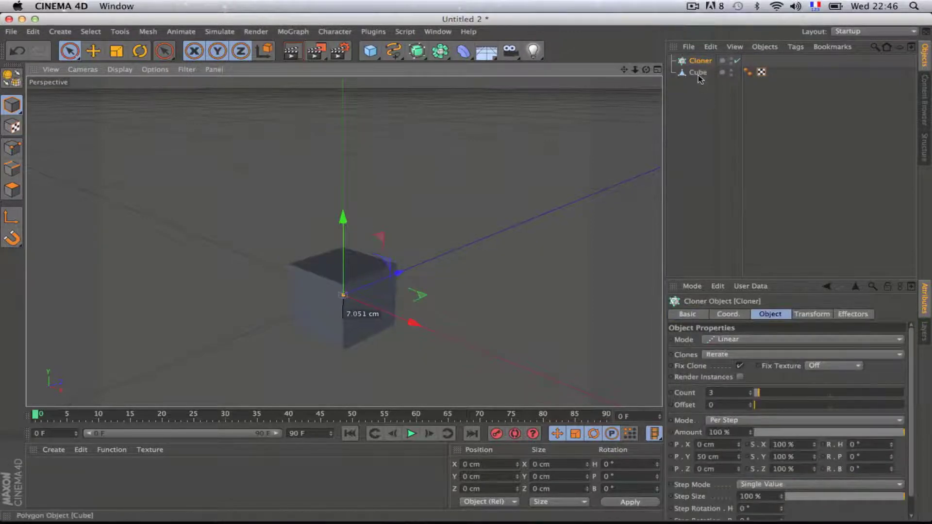
pyautogui.click(698, 73)
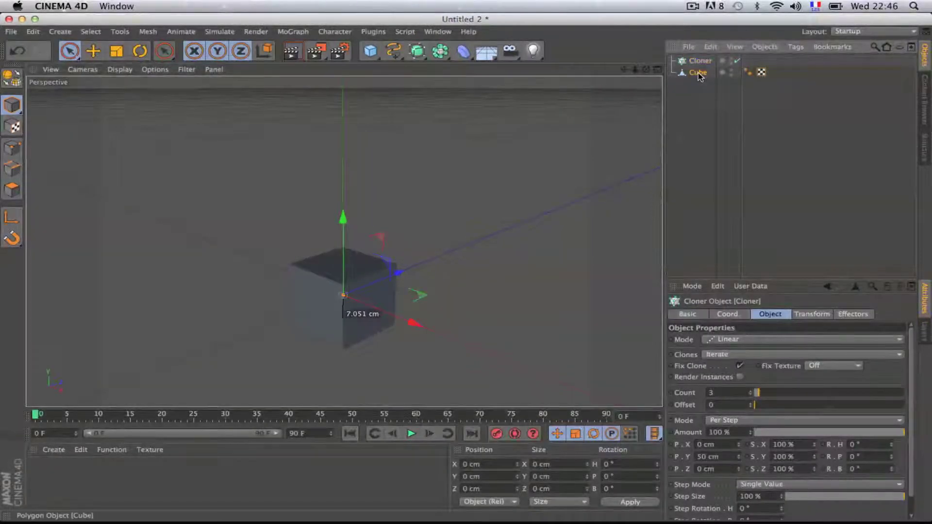
pyautogui.click(698, 73)
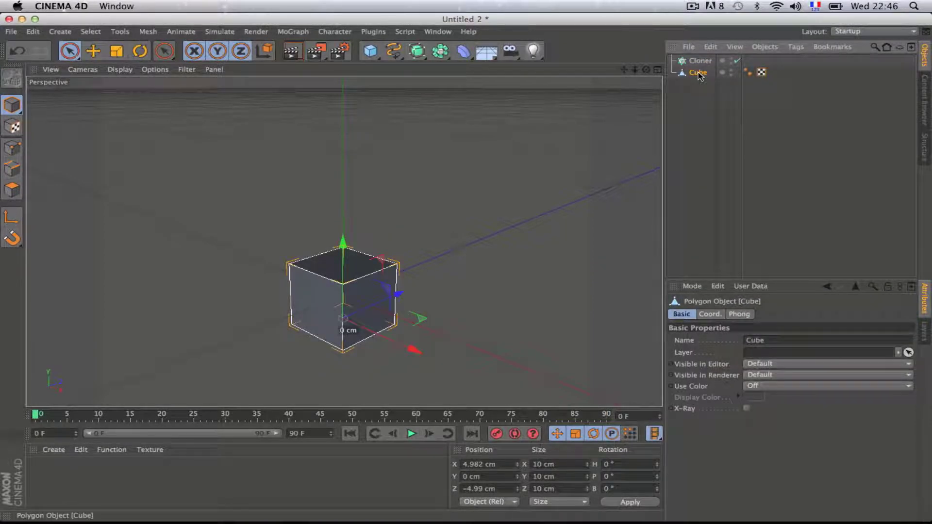
pyautogui.moveTo(704, 55); pyautogui.dragTo(699, 61)
pyautogui.moveTo(699, 62); pyautogui.dragTo(699, 62)
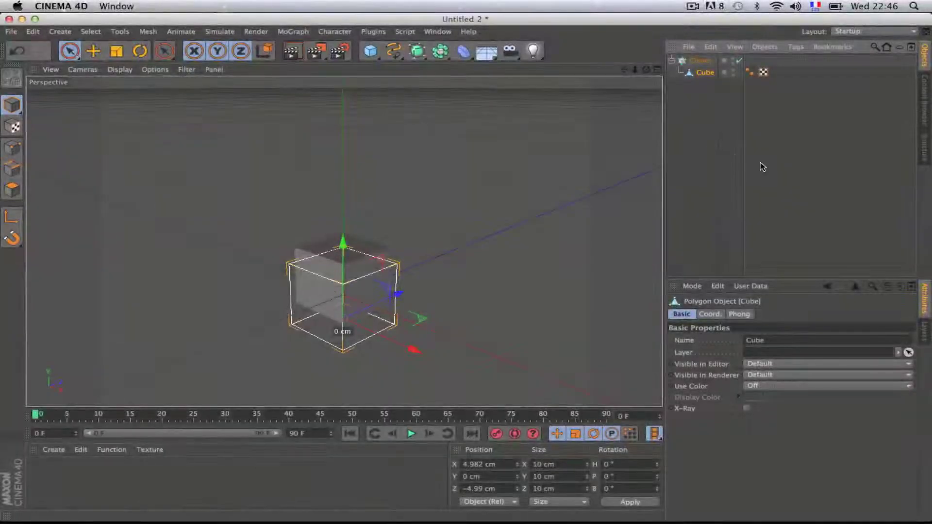
pyautogui.scroll(3, 530, 177)
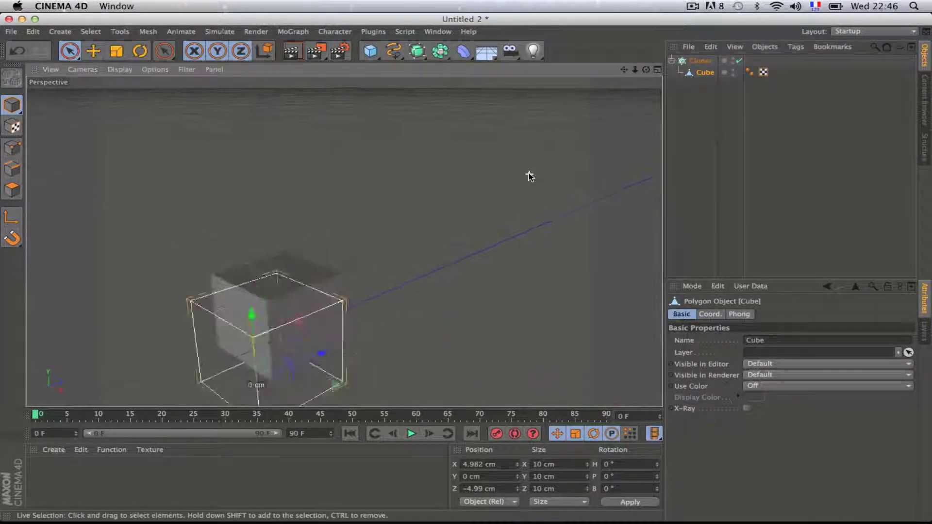
pyautogui.scroll(-6, 530, 177)
pyautogui.scroll(5, 530, 177)
pyautogui.scroll(-4, 531, 178)
pyautogui.scroll(3, 530, 177)
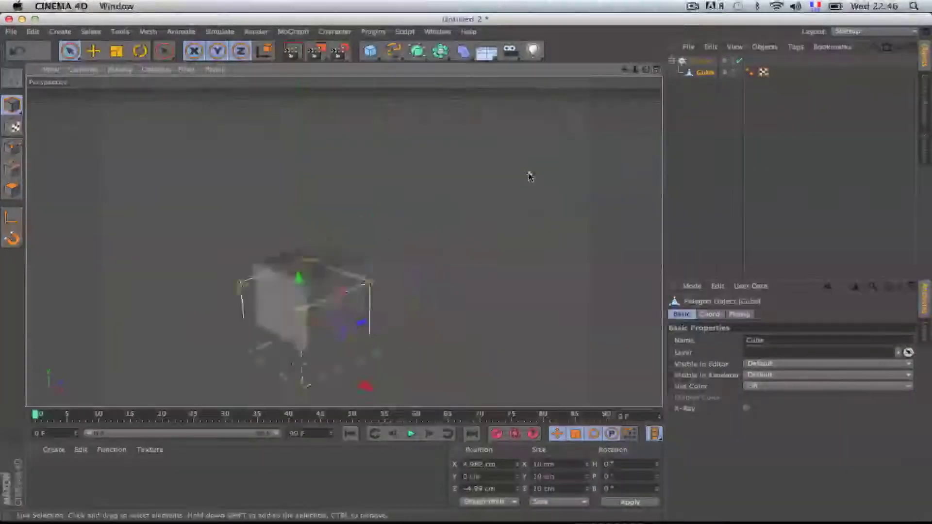
# Select the Cloner and switch its mode to Grid Array.
pyautogui.scroll(-3, 530, 178)
pyautogui.scroll(3, 530, 177)
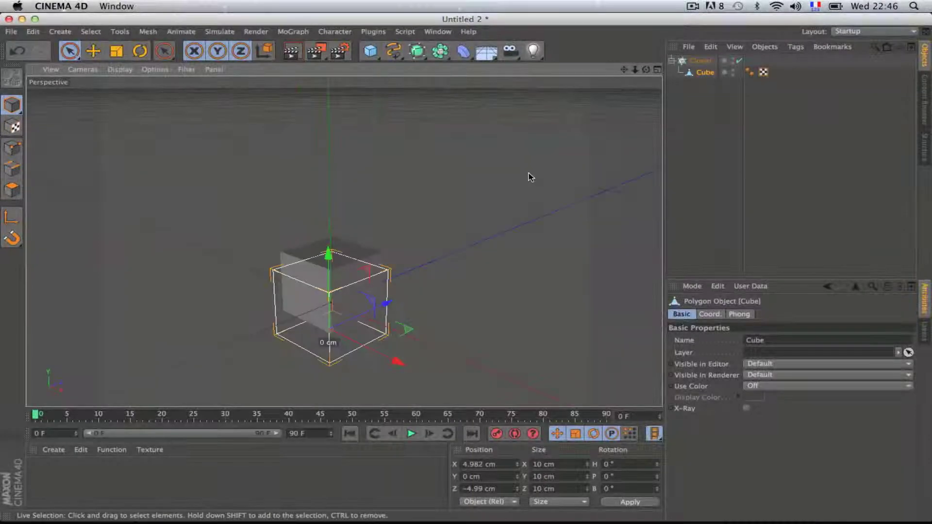
pyautogui.click(700, 61)
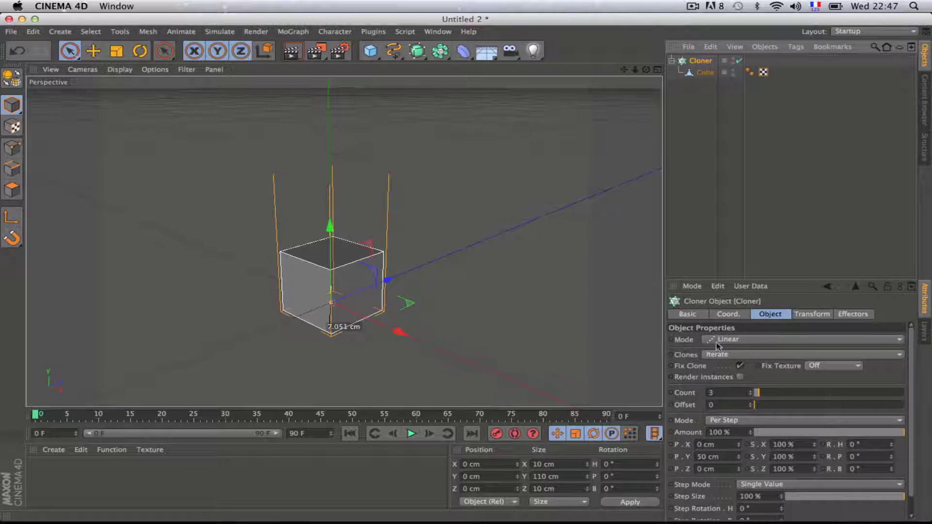
pyautogui.click(899, 340)
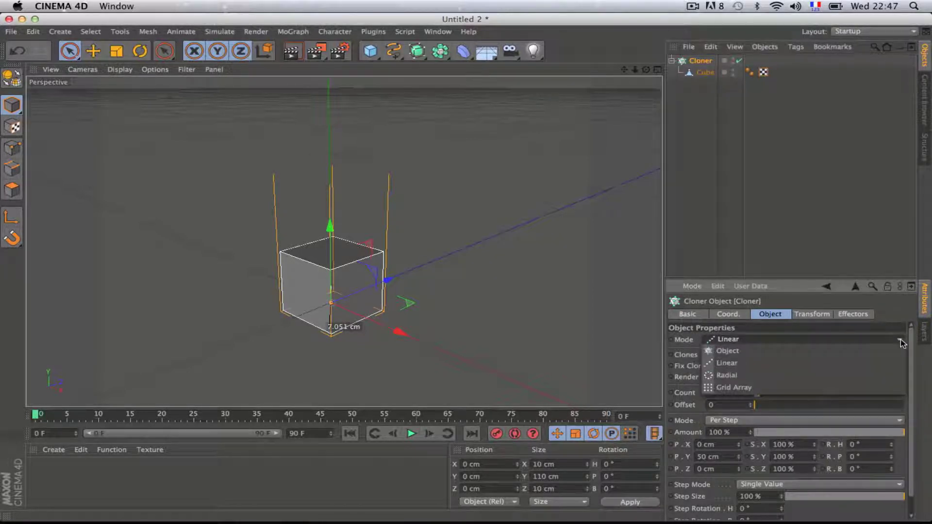
pyautogui.click(777, 391)
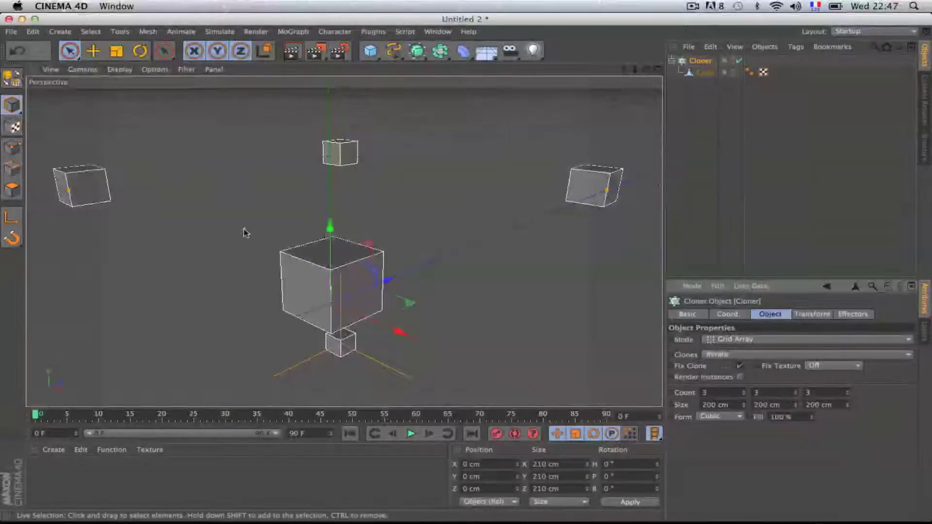
# Set the Cloner's grid size to 20 cm in all three directions.
pyautogui.scroll(-8, 244, 232)
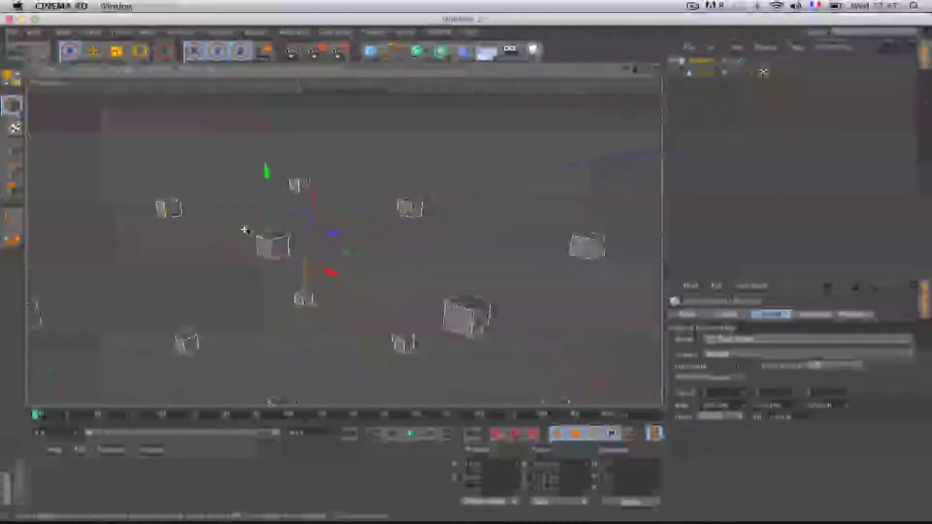
pyautogui.scroll(-8, 244, 231)
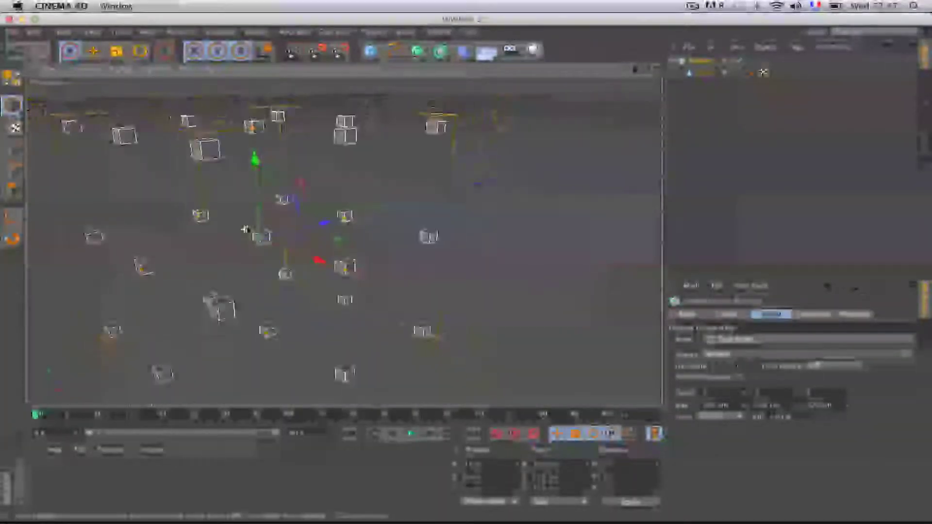
pyautogui.scroll(-6, 245, 229)
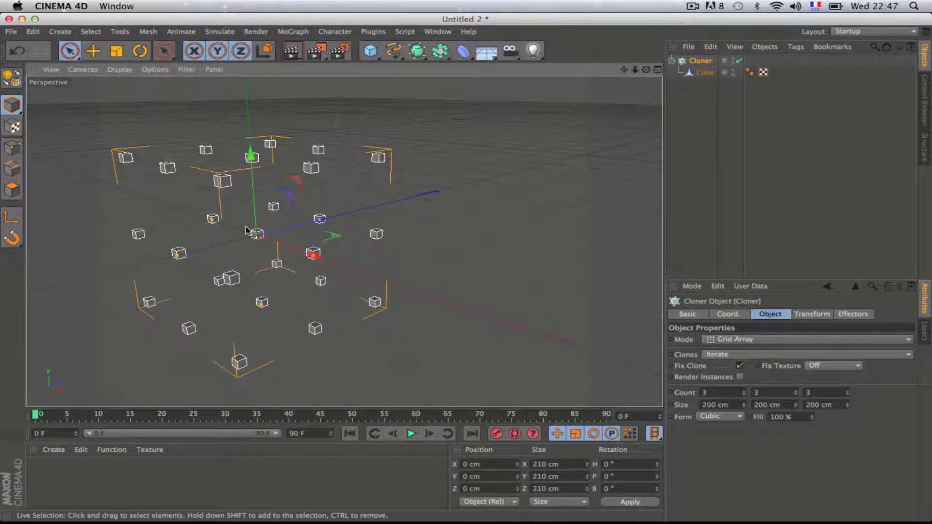
pyautogui.click(716, 405)
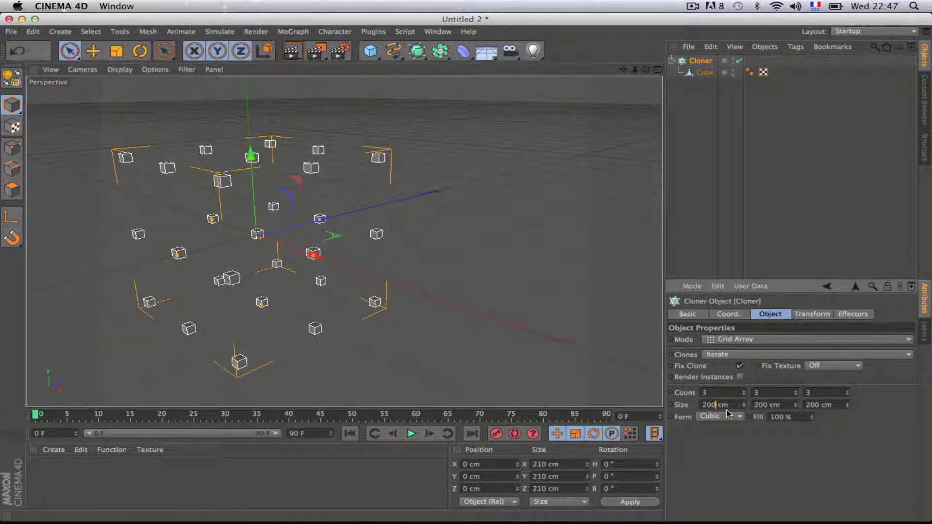
pyautogui.press('BackSpace')
pyautogui.press('Tab')
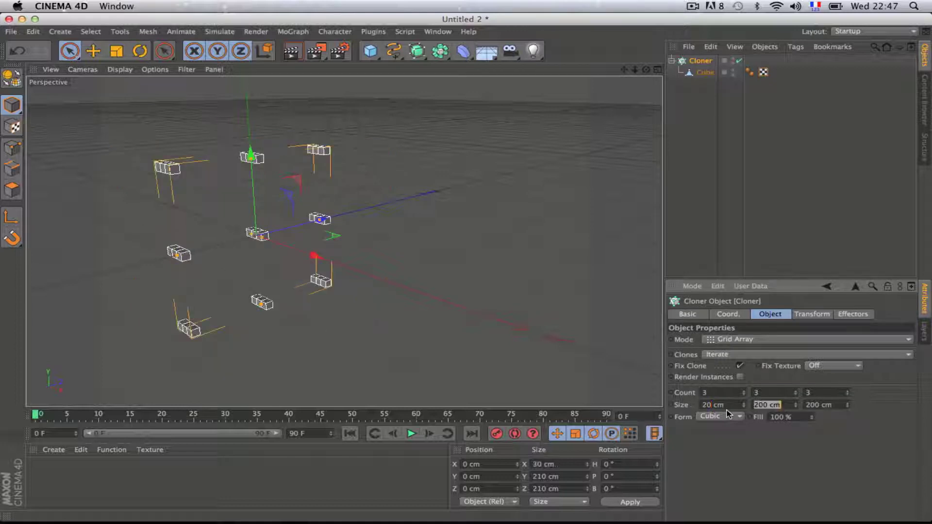
pyautogui.write('20')
pyautogui.press('Tab')
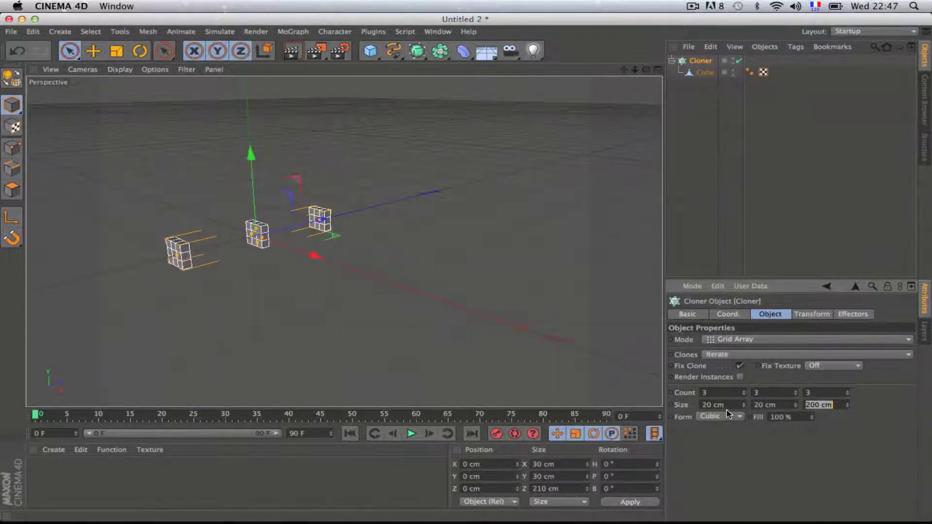
pyautogui.write('20')
pyautogui.press('Return')
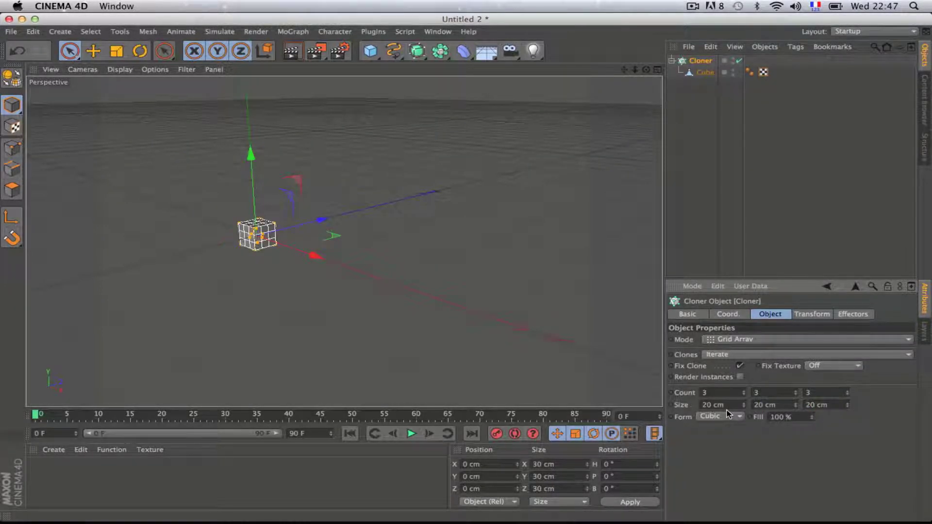
# Add a Null object, make the Cloner its child and collapse the Null's hierarchy.
pyautogui.scroll(-4, 269, 218)
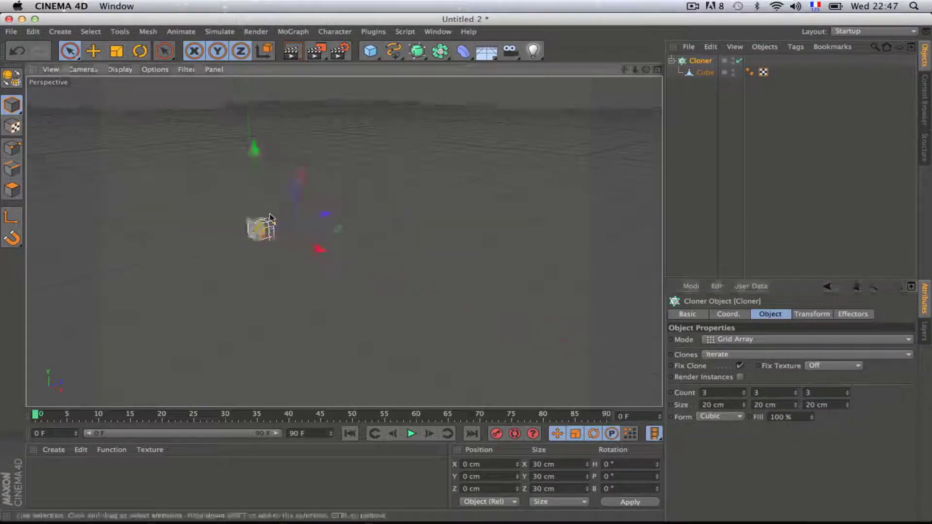
pyautogui.scroll(8, 271, 218)
pyautogui.scroll(10, 270, 217)
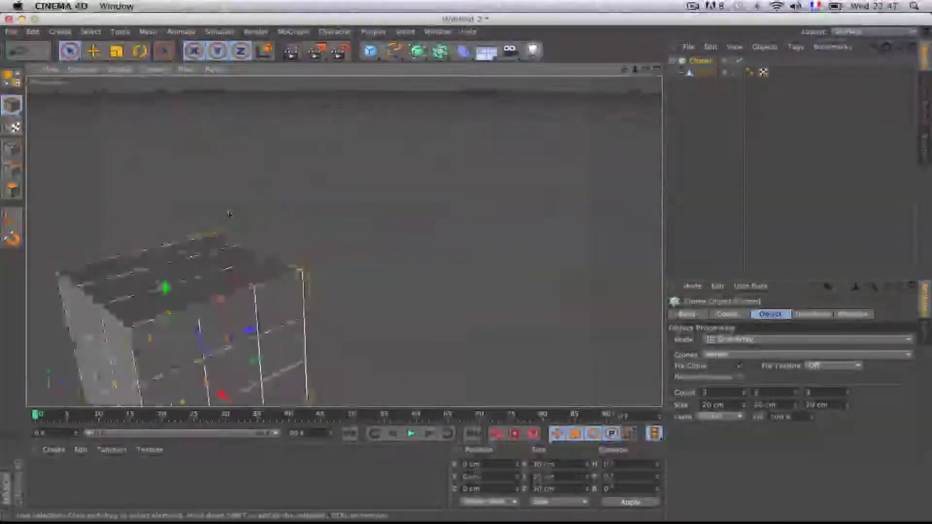
pyautogui.scroll(2, 230, 214)
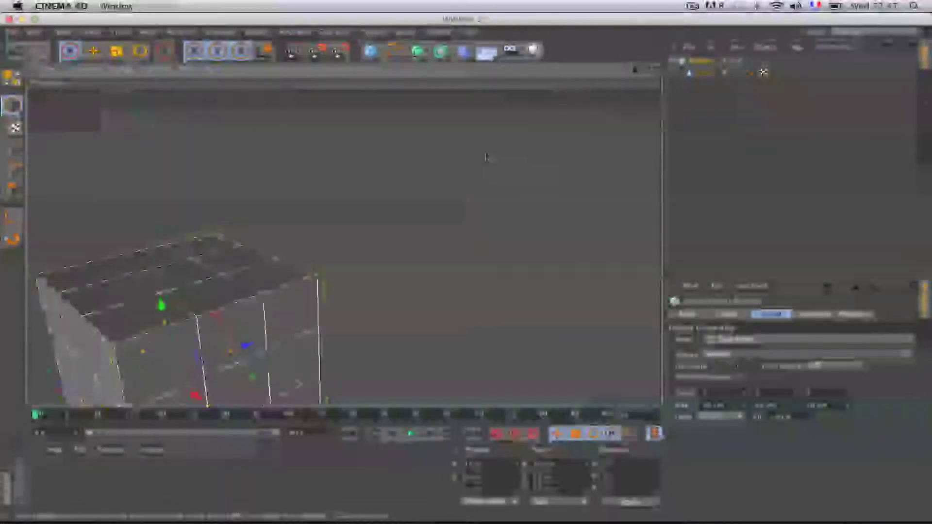
pyautogui.moveTo(648, 71); pyautogui.dragTo(677, 46)
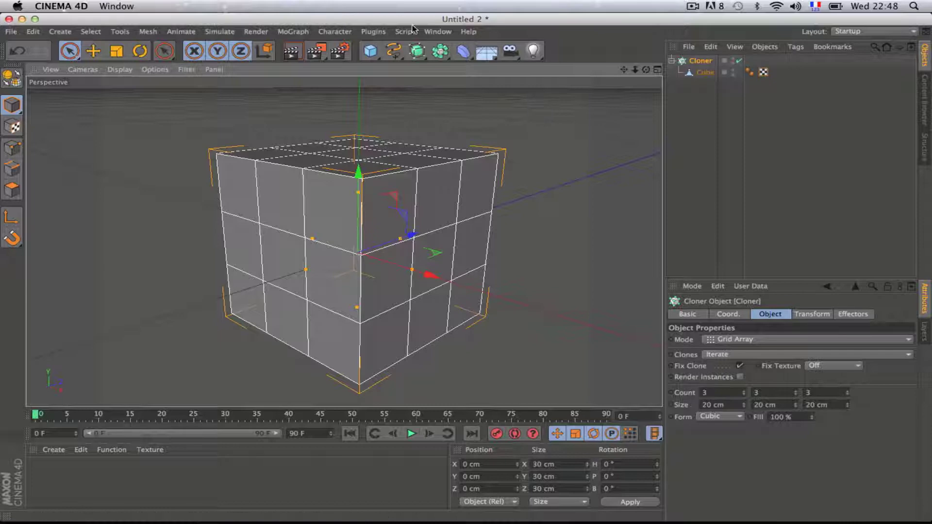
pyautogui.moveTo(370, 50); pyautogui.dragTo(386, 68)
pyautogui.click(672, 73)
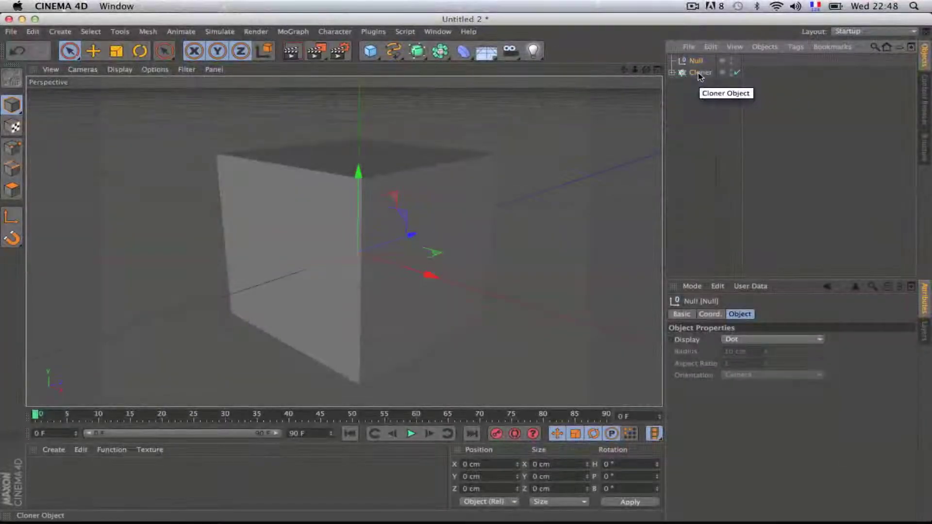
pyautogui.moveTo(700, 75)
pyautogui.mouseDown()
pyautogui.moveTo(705, 60)
pyautogui.moveTo(694, 59)
pyautogui.mouseUp()
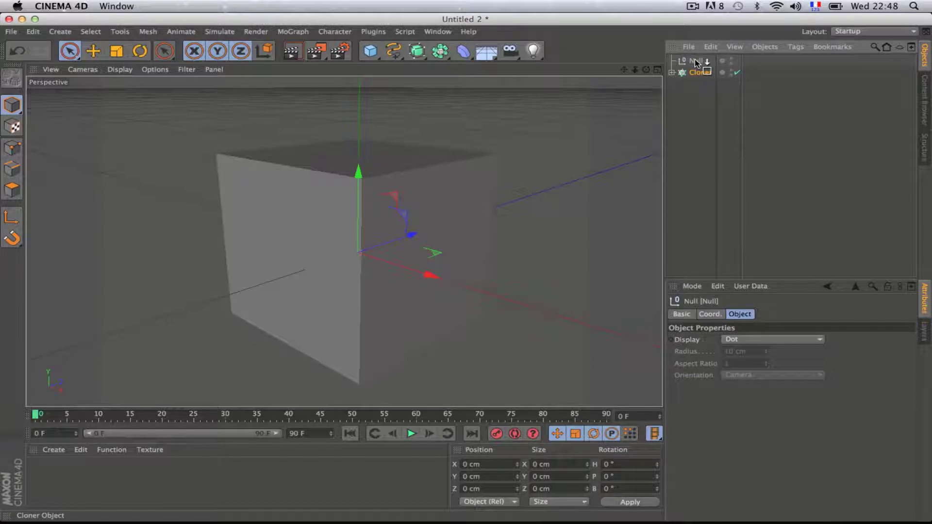
pyautogui.moveTo(695, 59); pyautogui.dragTo(694, 59)
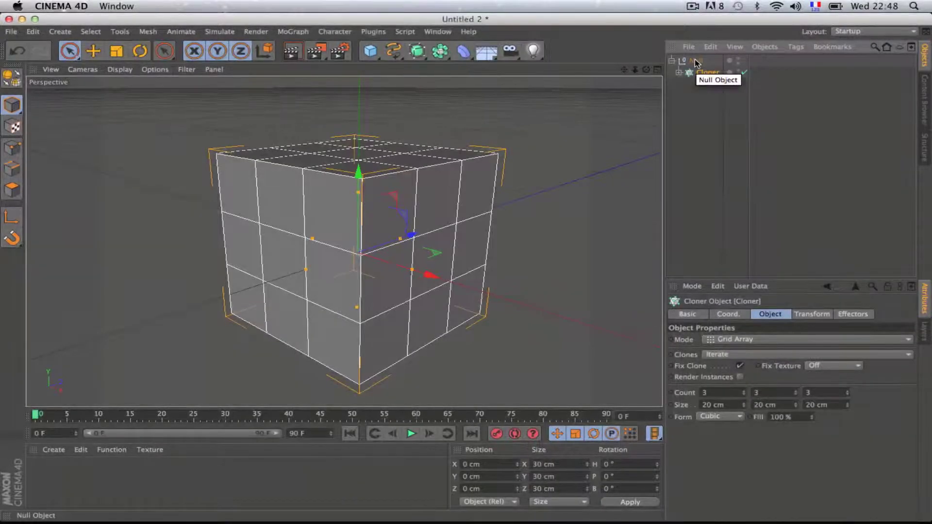
pyautogui.click(671, 60)
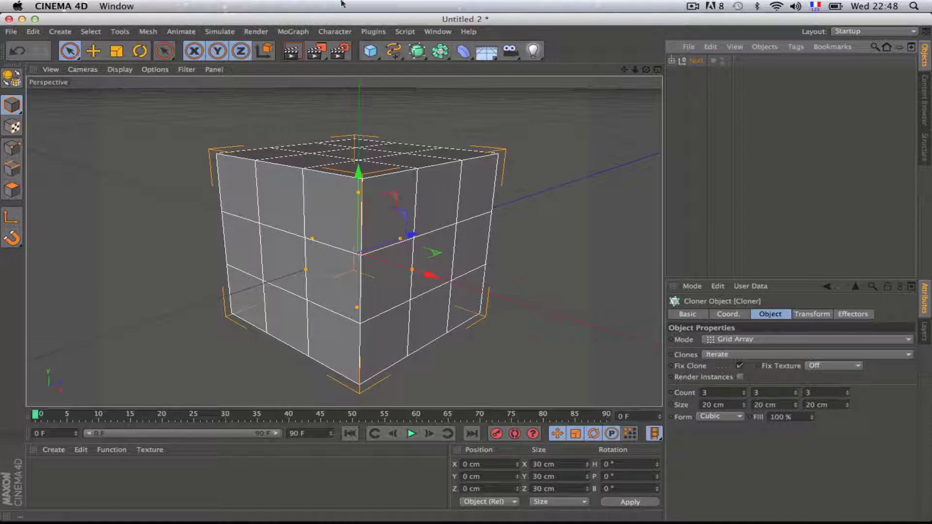
# Add a second MoGraph Cloner and make the Null its child.
pyautogui.click(306, 32)
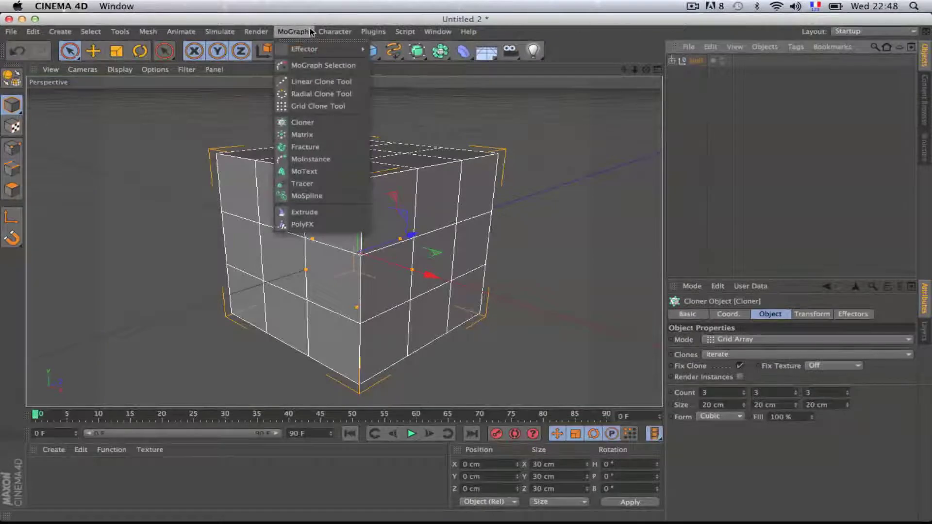
pyautogui.click(327, 125)
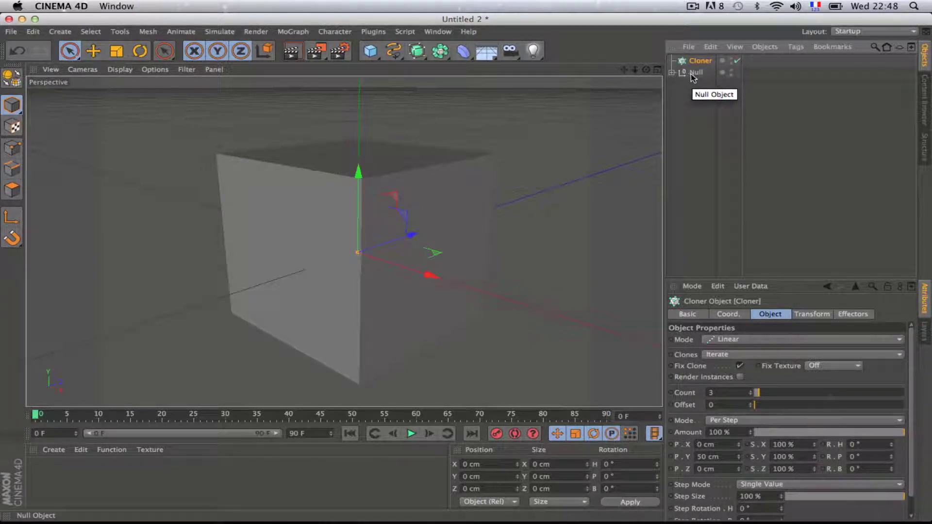
pyautogui.moveTo(690, 73)
pyautogui.mouseDown()
pyautogui.moveTo(701, 70)
pyautogui.moveTo(697, 61)
pyautogui.mouseUp()
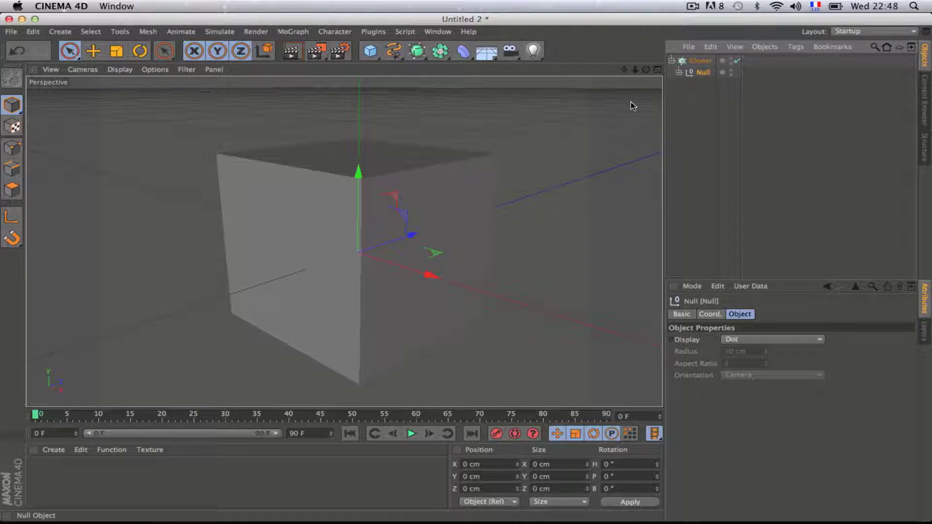
# Select the new outer Cloner and set its mode to Grid Array.
pyautogui.scroll(5, 522, 154)
pyautogui.scroll(-8, 523, 154)
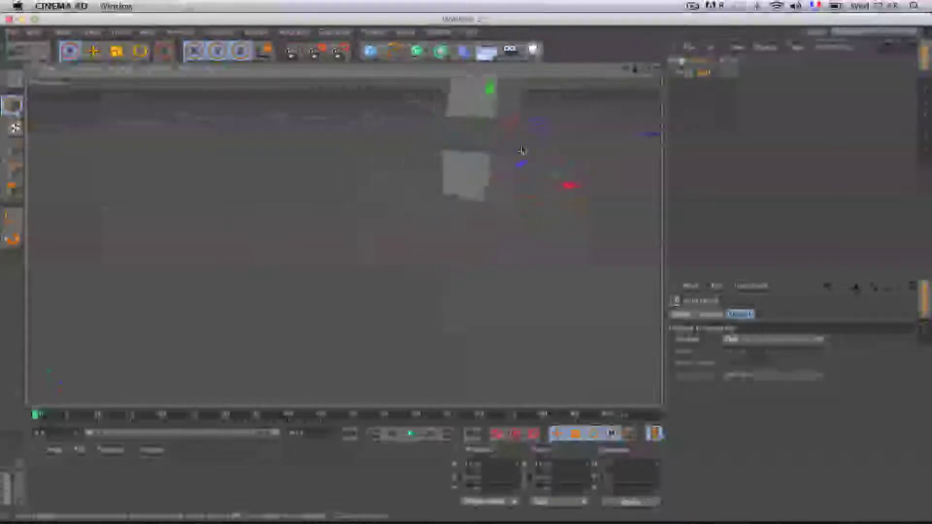
pyautogui.moveTo(626, 70); pyautogui.dragTo(560, 186)
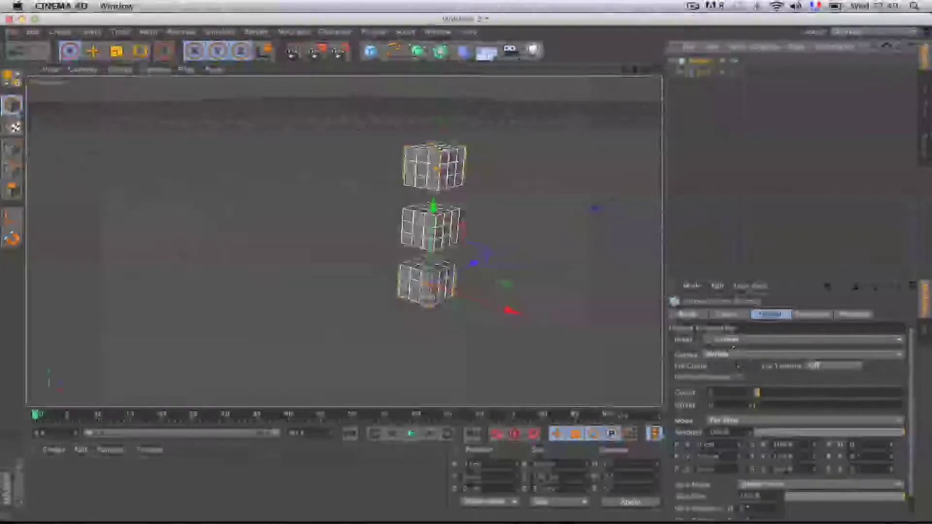
pyautogui.click(900, 341)
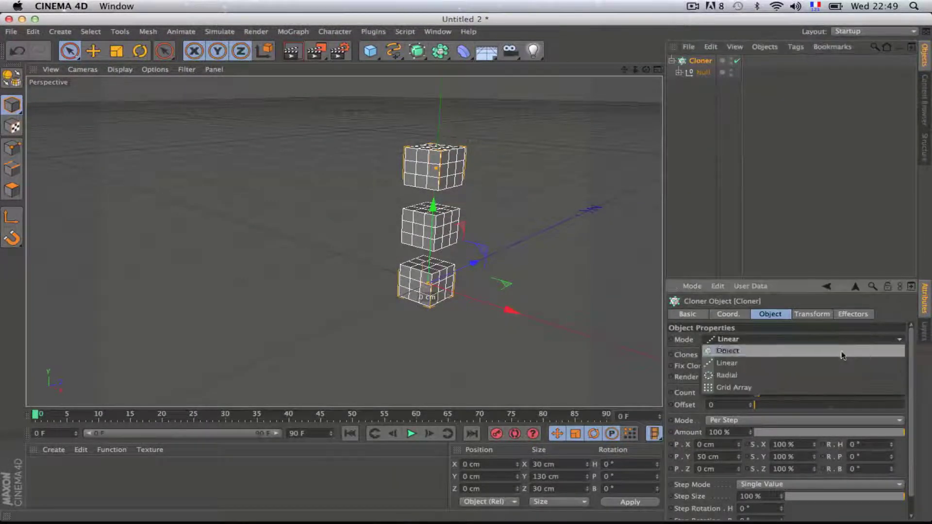
pyautogui.click(772, 389)
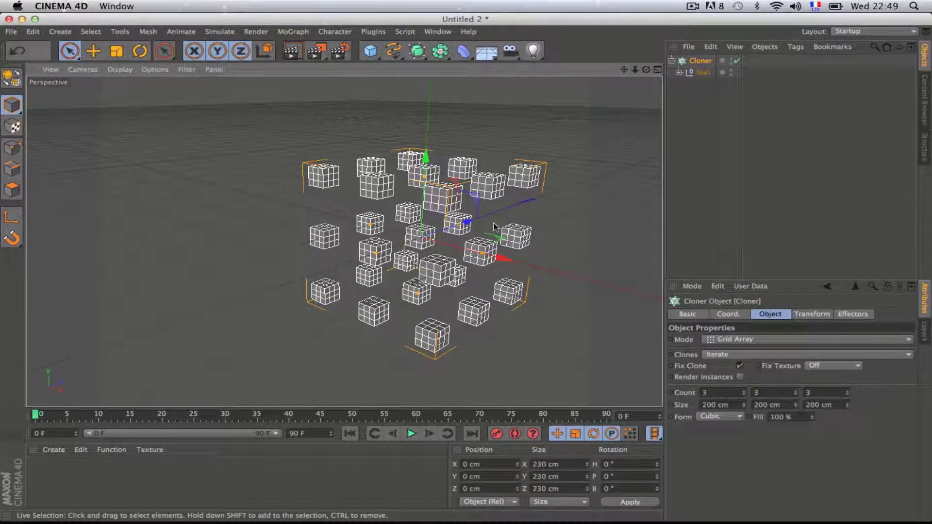
# Set the outer Cloner's count to 5 in all three directions.
pyautogui.click(715, 392)
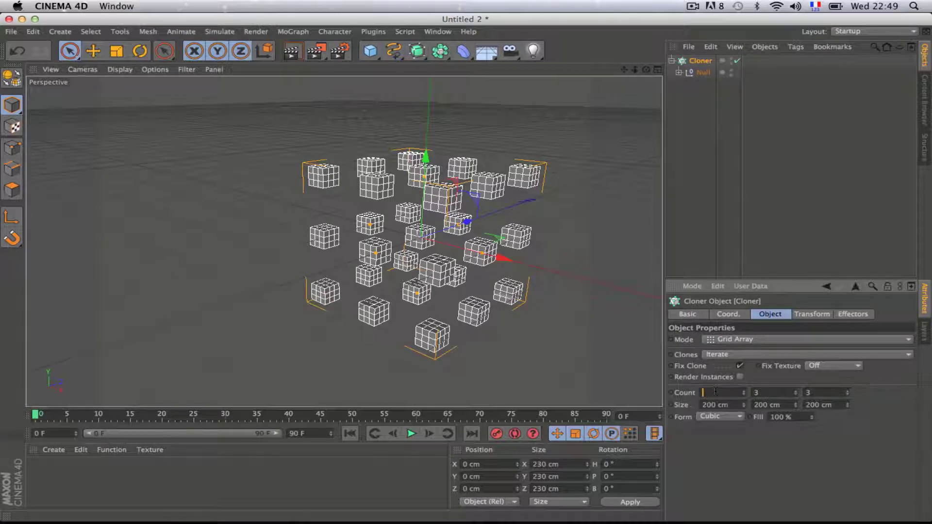
pyautogui.write('5')
pyautogui.click(764, 394)
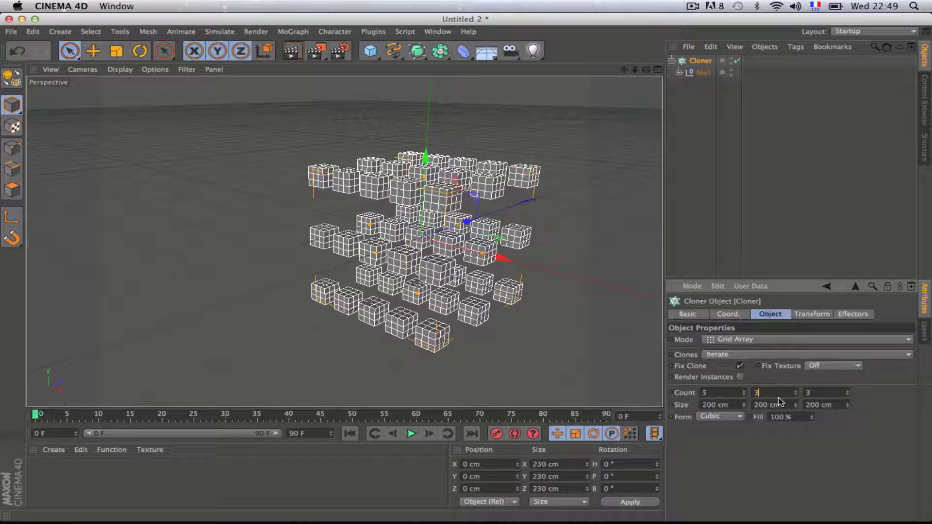
pyautogui.click(818, 393)
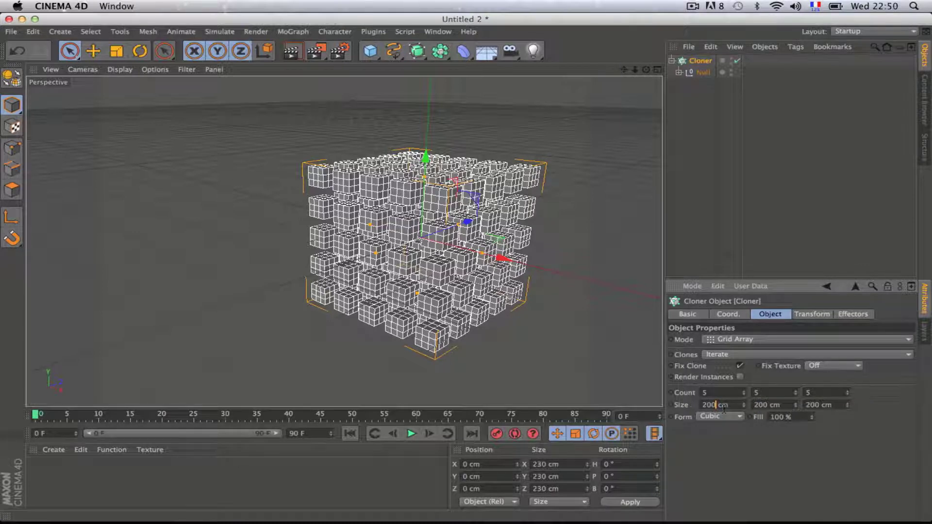
# Set the outer Cloner's grid size to 120 cm in all three directions.
pyautogui.press('BackSpace')
pyautogui.press('BackSpace')
pyautogui.write('120')
pyautogui.press('Tab')
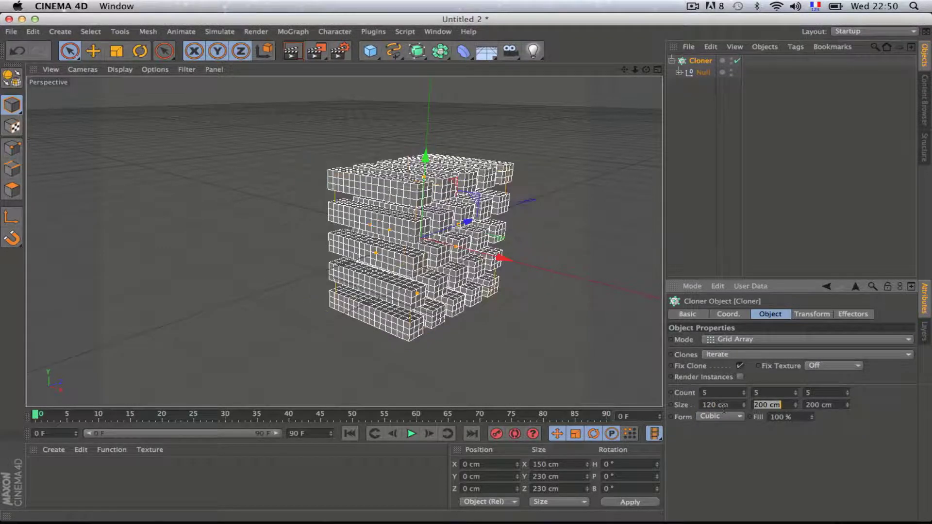
pyautogui.write('120')
pyautogui.press('Tab')
pyautogui.write('1')
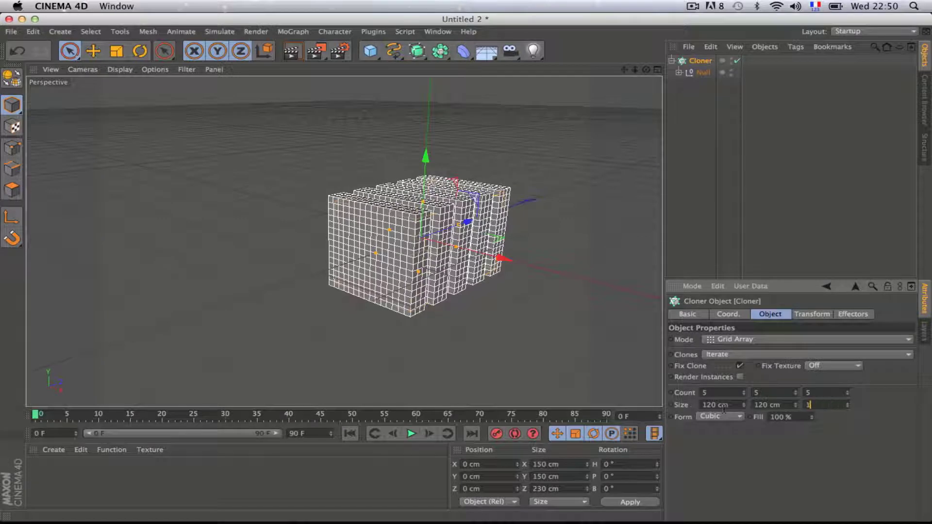
pyautogui.write('20')
pyautogui.press('Return')
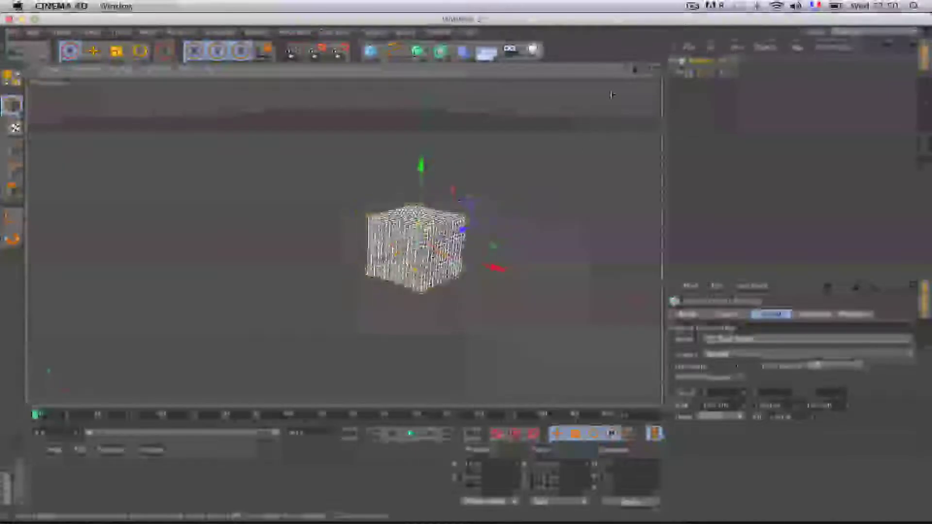
# Examine the assembled cube grid and expand the Null and the inner Cloner down to the Cube.
pyautogui.moveTo(625, 71); pyautogui.dragTo(574, 29)
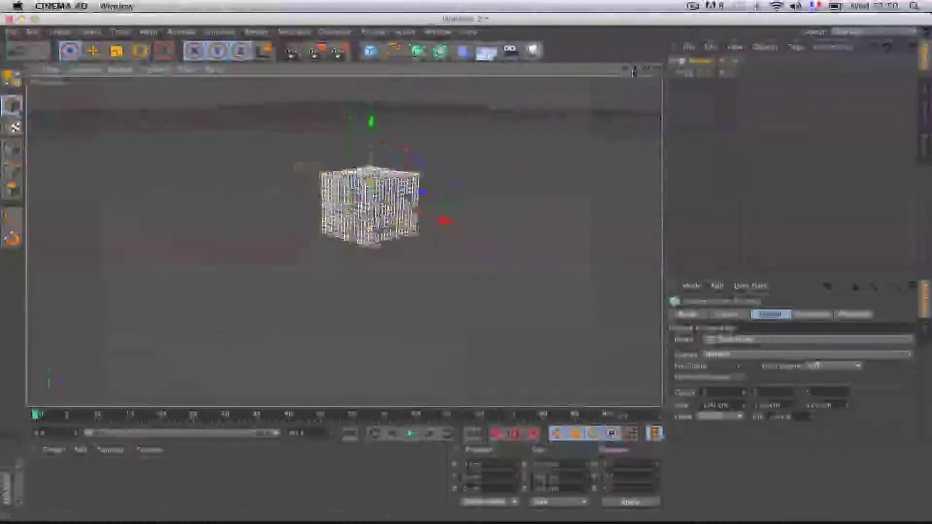
pyautogui.moveTo(635, 70)
pyautogui.mouseDown()
pyautogui.moveTo(683, 78)
pyautogui.moveTo(624, 70)
pyautogui.moveTo(605, 148)
pyautogui.moveTo(611, 163)
pyautogui.mouseUp()
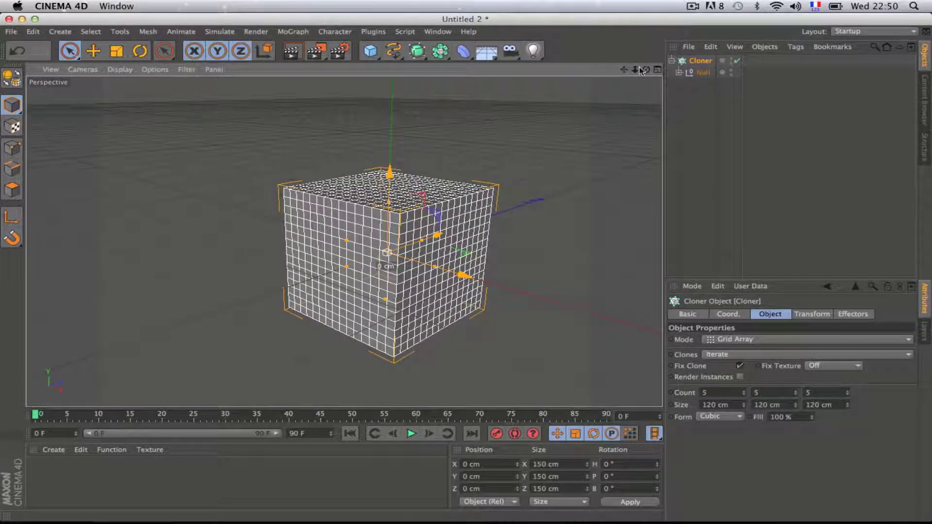
pyautogui.click(678, 72)
pyautogui.click(686, 84)
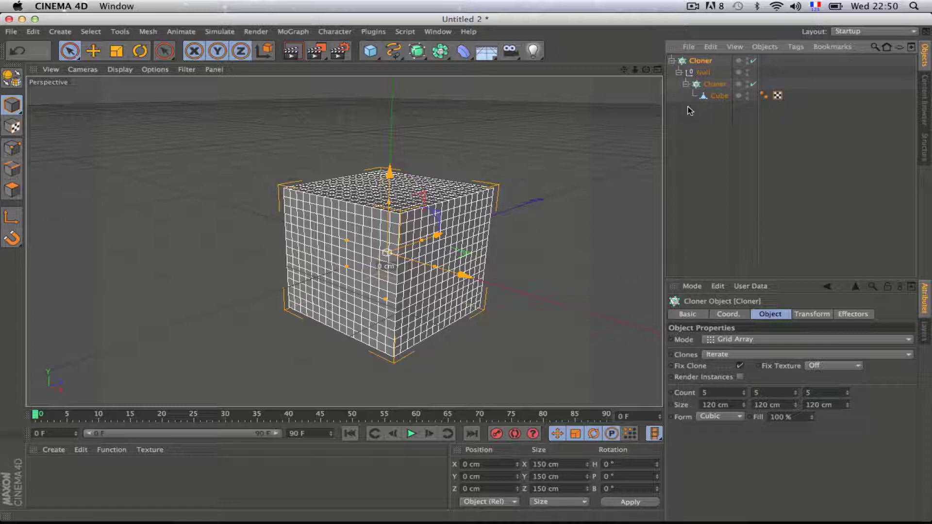
# Add a Plain effector to the inner Cloner.
pyautogui.click(719, 85)
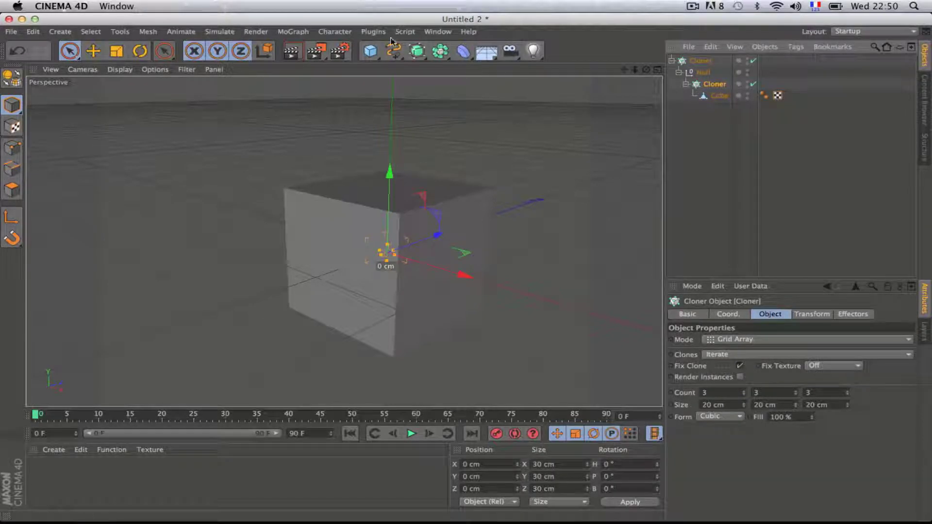
pyautogui.click(299, 33)
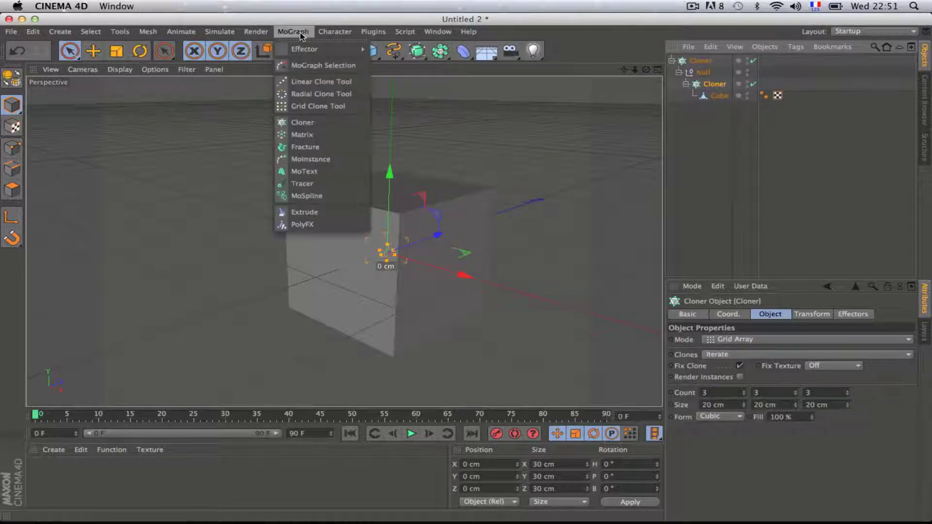
pyautogui.moveTo(310, 50)
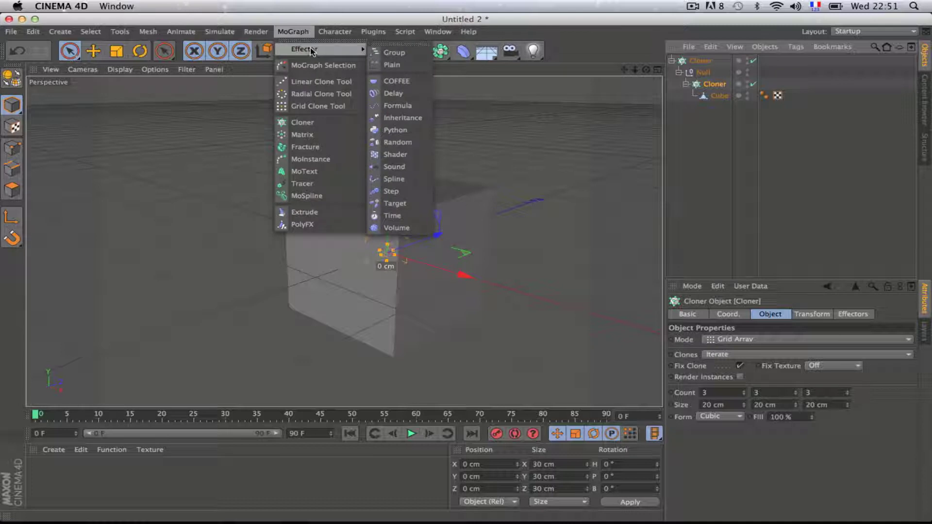
pyautogui.click(394, 66)
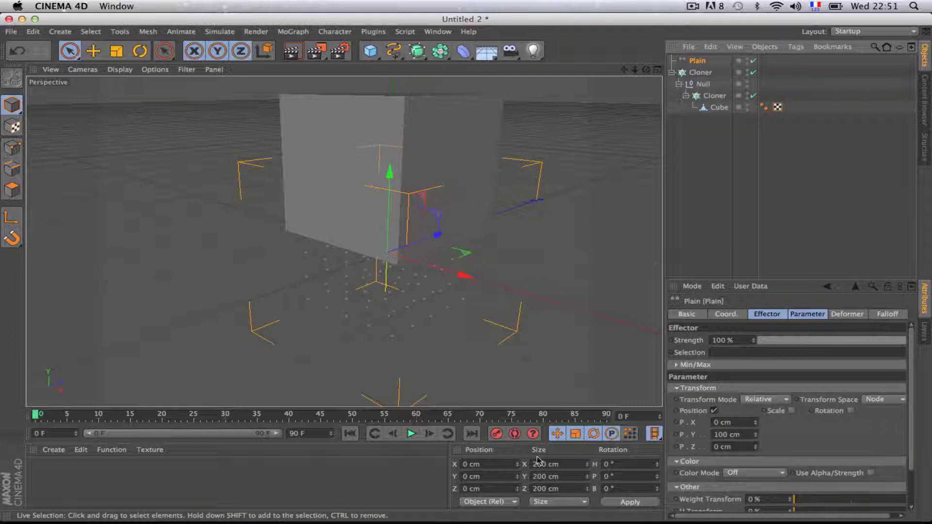
# Turn off the Plain effector's position and enable its rotation and scale, with uniform scaling.
pyautogui.click(714, 412)
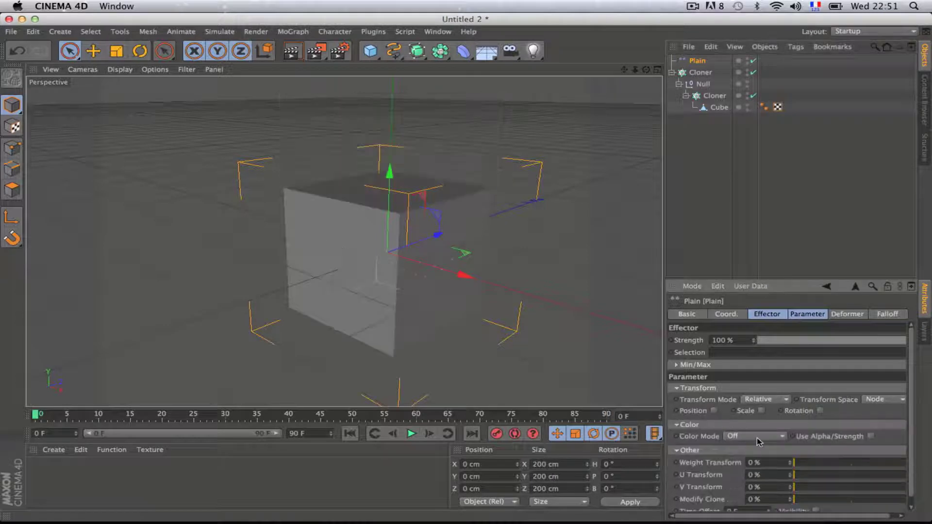
pyautogui.click(762, 411)
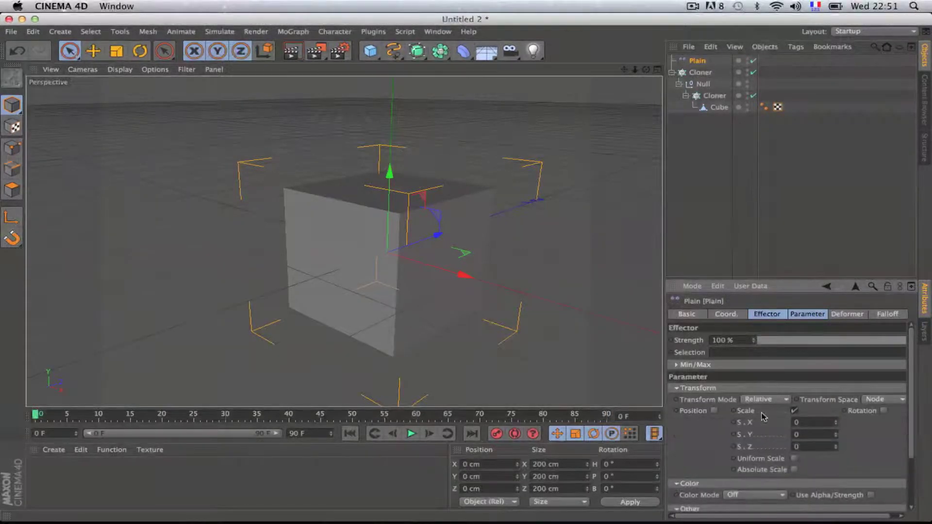
pyautogui.click(794, 459)
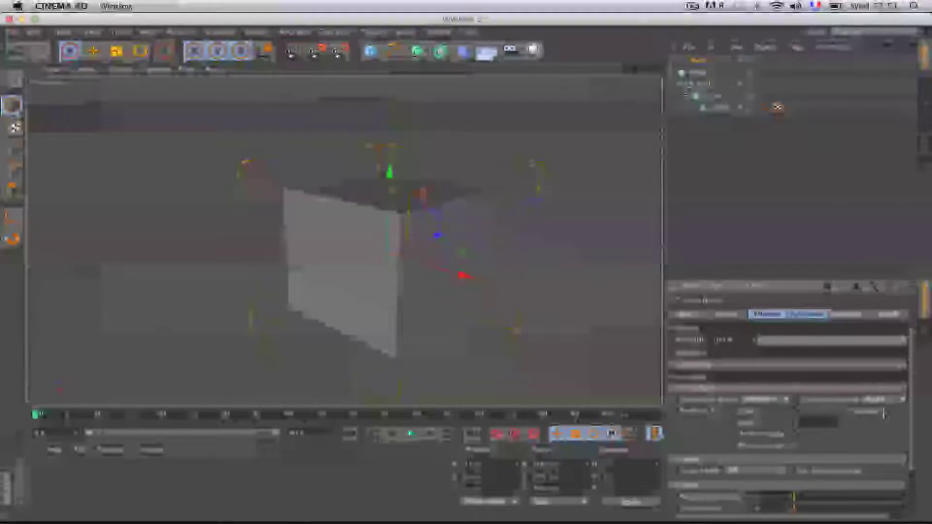
pyautogui.click(883, 411)
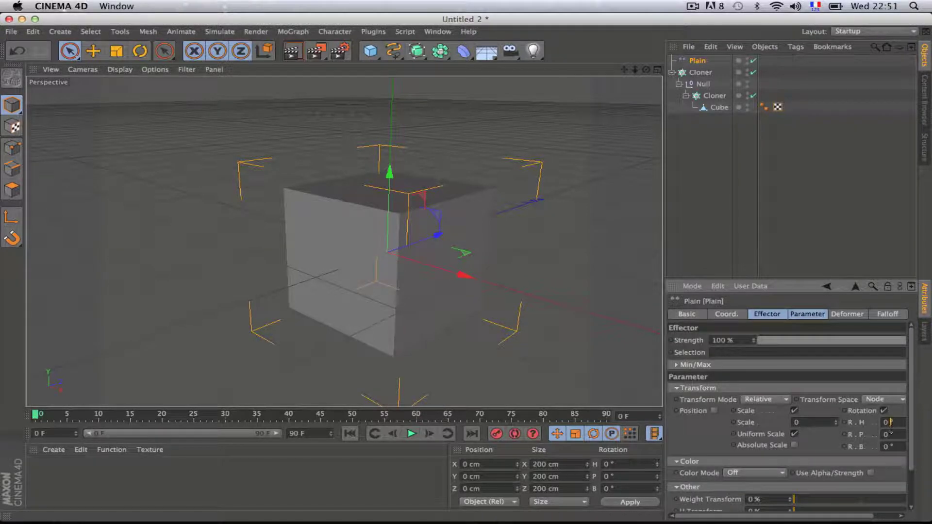
# Set the Plain effector's heading (R.H) and bank (R.B) rotation to 90°.
pyautogui.click(891, 423)
pyautogui.press('BackSpace')
pyautogui.write('90')
pyautogui.press('Tab')
pyautogui.press('Tab')
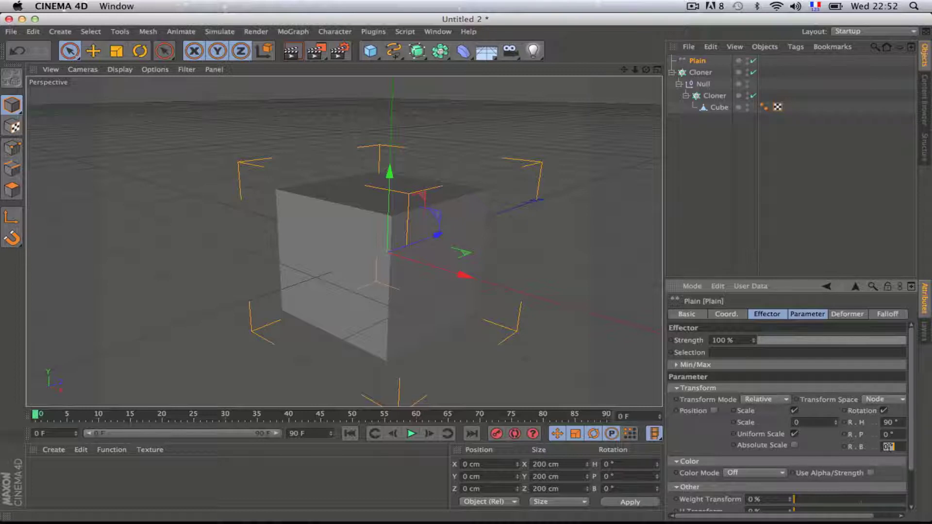
pyautogui.click(889, 447)
pyautogui.press('BackSpace')
pyautogui.write('90')
pyautogui.press('Return')
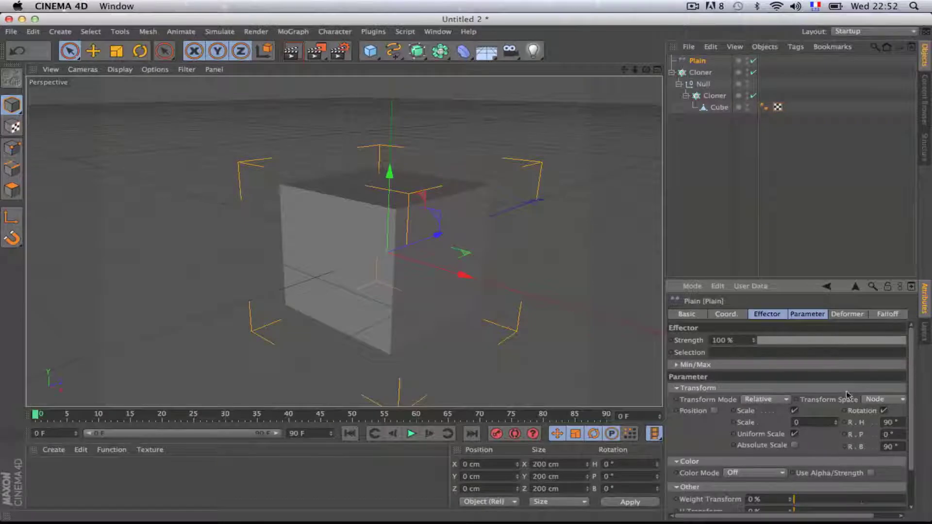
# Try a uniform scale of -1 on the Plain effector and reset it to 0.
pyautogui.moveTo(803, 423); pyautogui.dragTo(780, 424)
pyautogui.press('BackSpace')
pyautogui.write('-8')
pyautogui.press('BackSpace')
pyautogui.write('1')
pyautogui.press('Return')
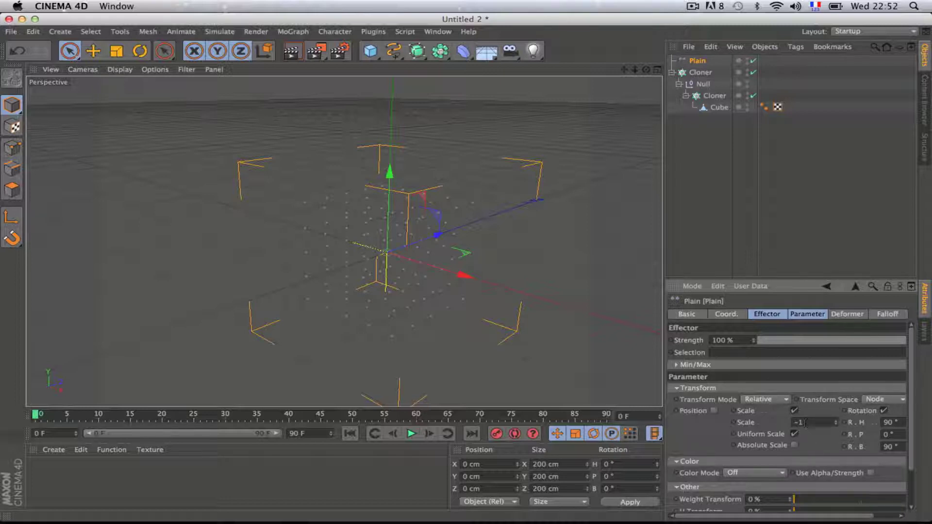
pyautogui.click(805, 422)
pyautogui.press('BackSpace')
pyautogui.press('BackSpace')
pyautogui.write('0')
pyautogui.press('Return')
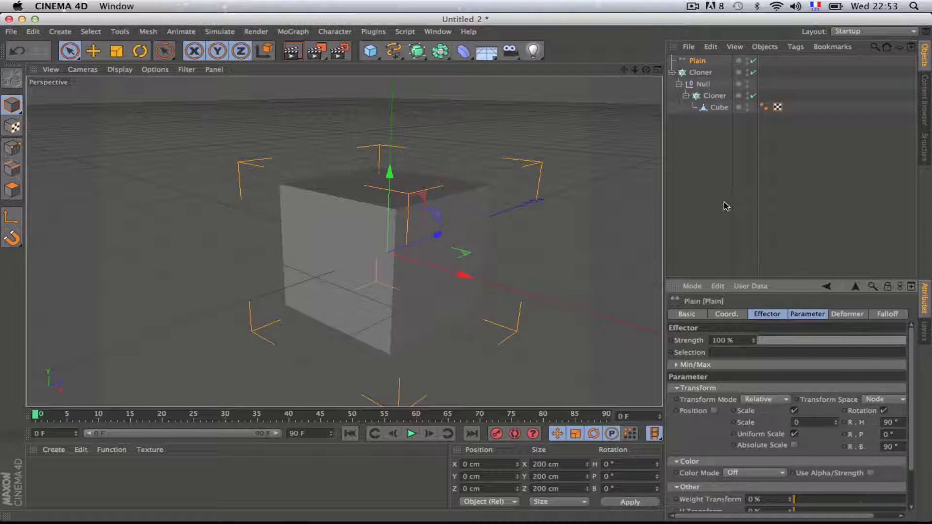
# Check which effectors are assigned to the inner Cloner.
pyautogui.click(714, 96)
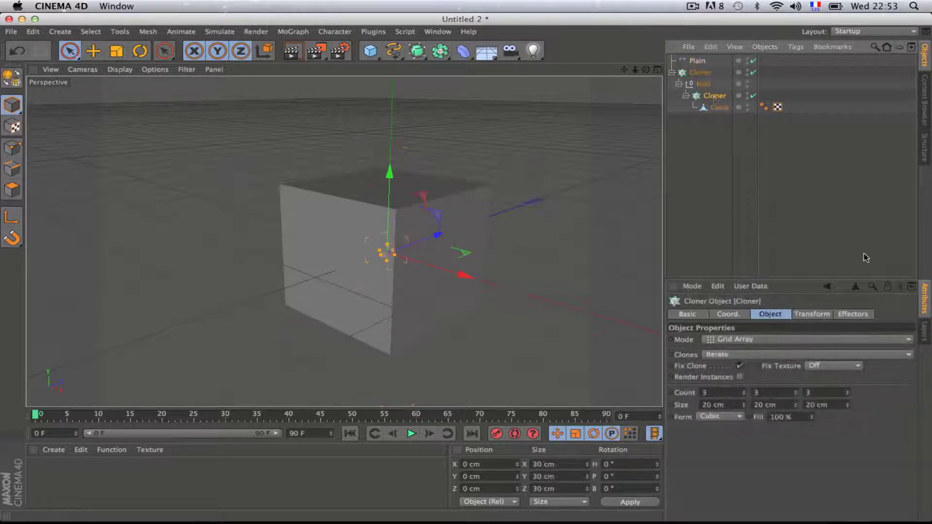
pyautogui.click(856, 314)
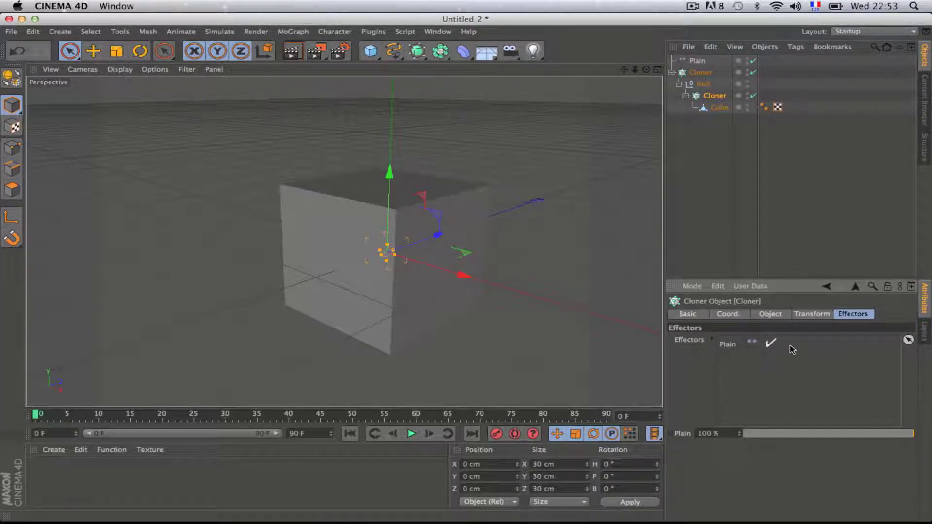
pyautogui.click(716, 174)
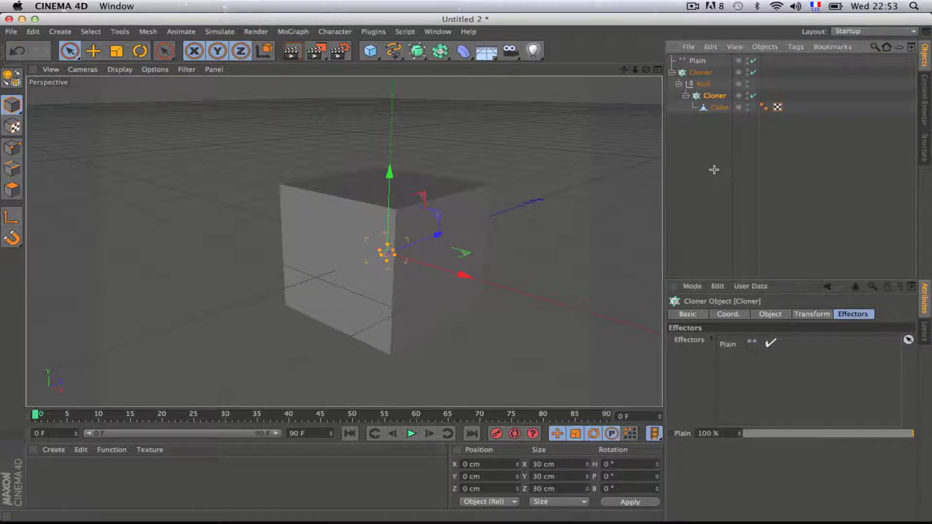
# Add a Random effector to the outer Cloner.
pyautogui.click(705, 73)
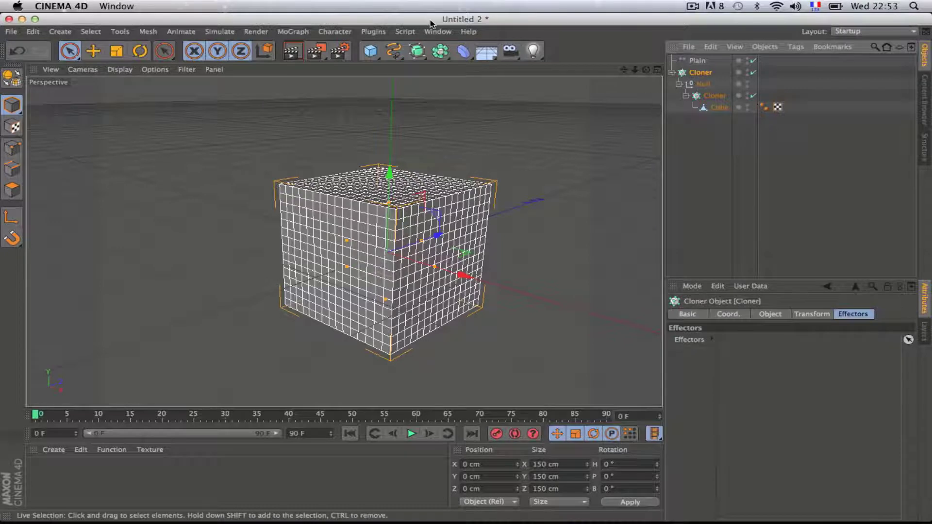
pyautogui.click(297, 32)
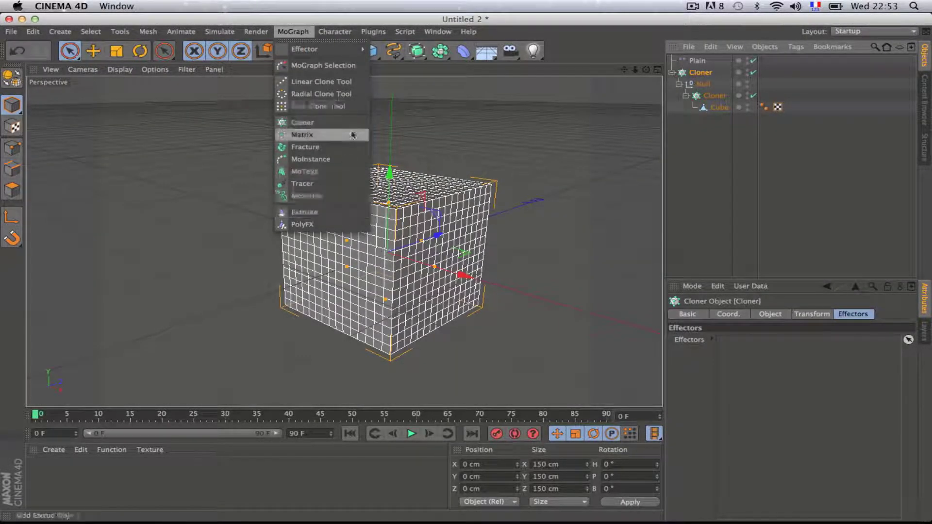
pyautogui.moveTo(339, 49)
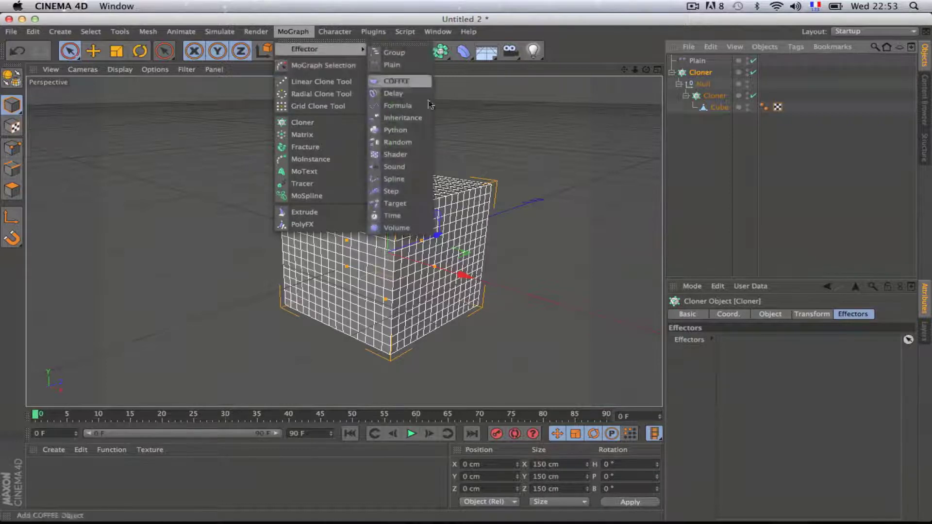
pyautogui.click(398, 142)
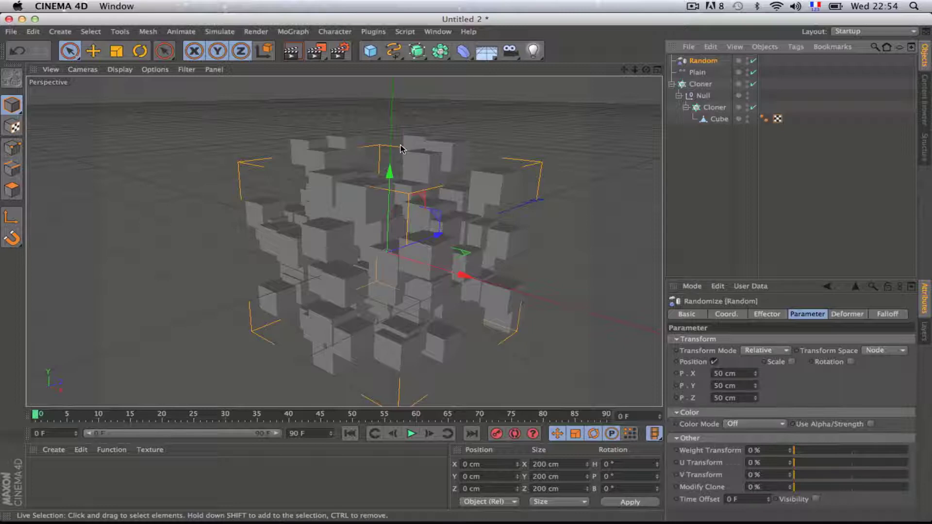
# Turn off the Random effector's position and enable its rotation and scale, with uniform scaling.
pyautogui.click(714, 362)
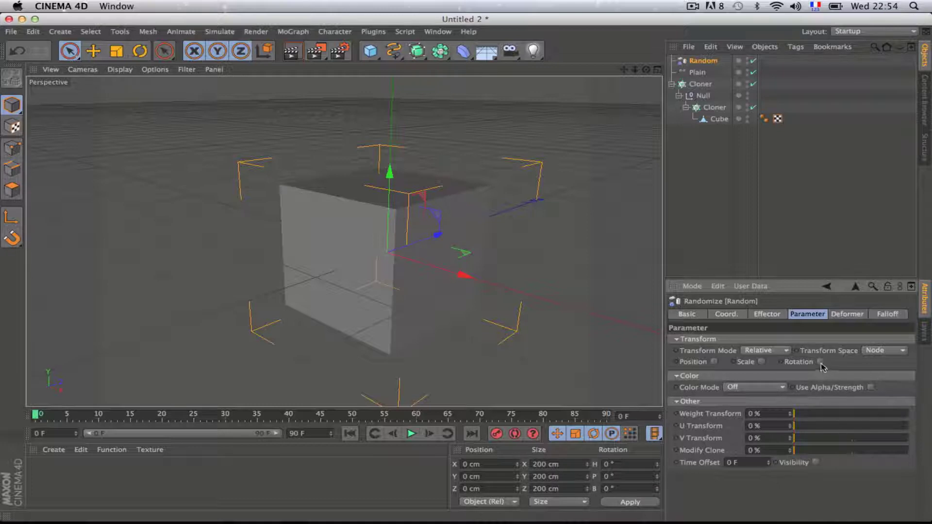
pyautogui.click(761, 362)
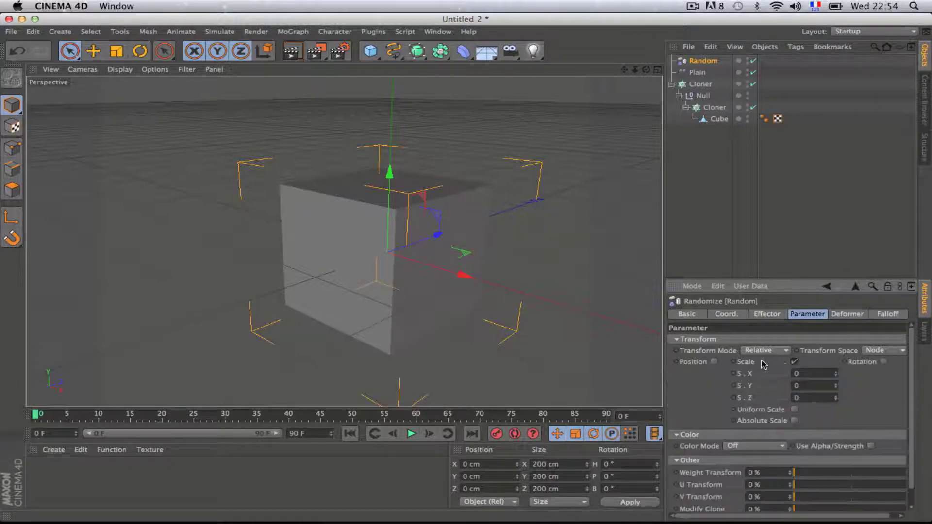
pyautogui.click(795, 411)
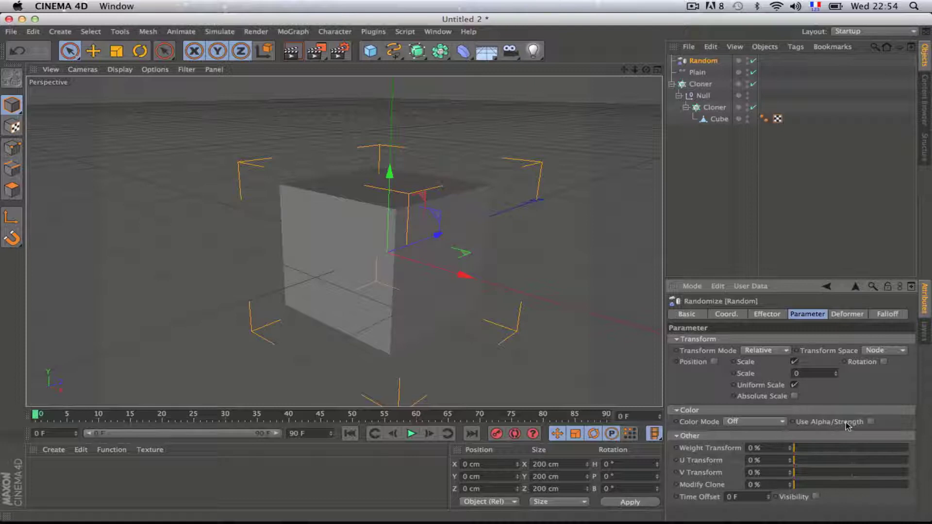
pyautogui.click(883, 362)
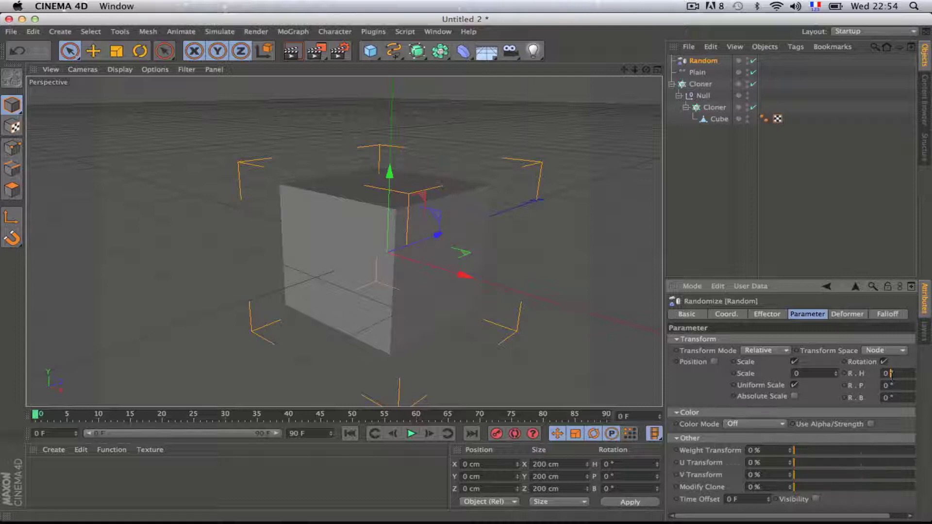
# Set the Random effector's heading (R.H) and pitch (R.P) rotation to 180°.
pyautogui.press('BackSpace')
pyautogui.press('BackSpace')
pyautogui.write('&!à')
pyautogui.press('BackSpace')
pyautogui.press('BackSpace')
pyautogui.press('BackSpace')
pyautogui.write('180')
pyautogui.press('BackSpace')
pyautogui.write('0')
pyautogui.click(891, 385)
pyautogui.press('BackSpace')
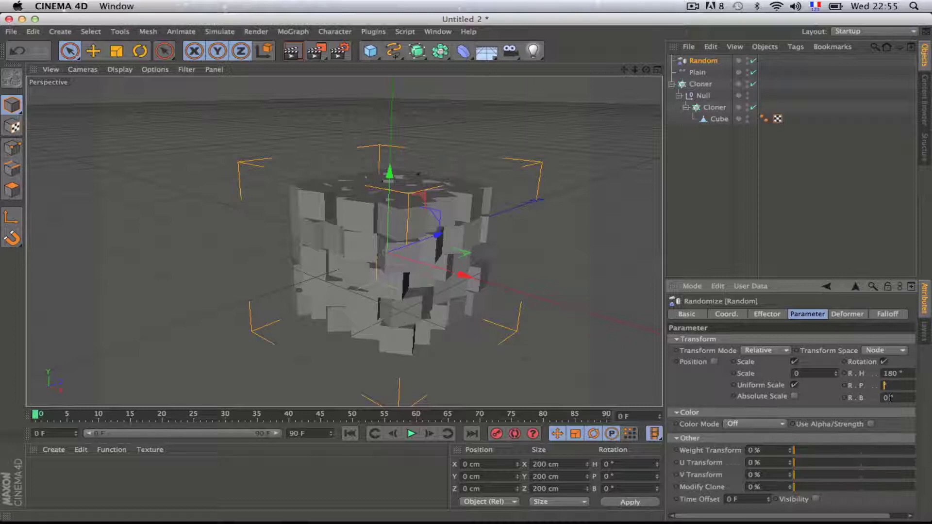
pyautogui.write('180')
pyautogui.click(871, 402)
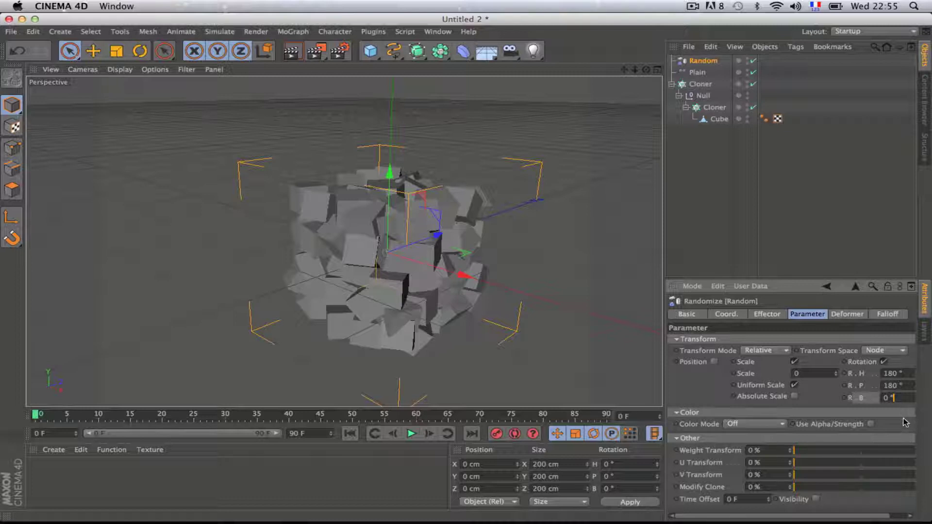
# Check which effectors are assigned to the outer Cloner, and clear the selection.
pyautogui.click(702, 84)
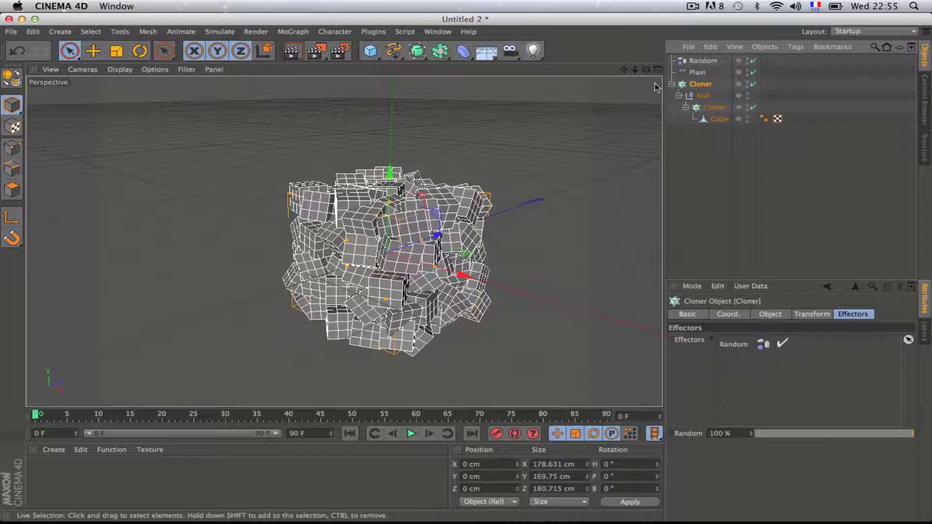
pyautogui.click(702, 88)
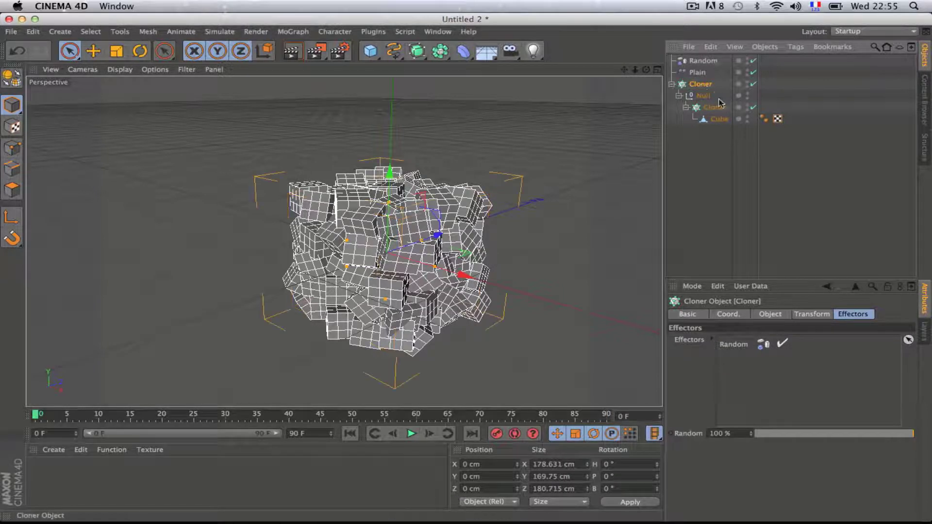
pyautogui.click(720, 71)
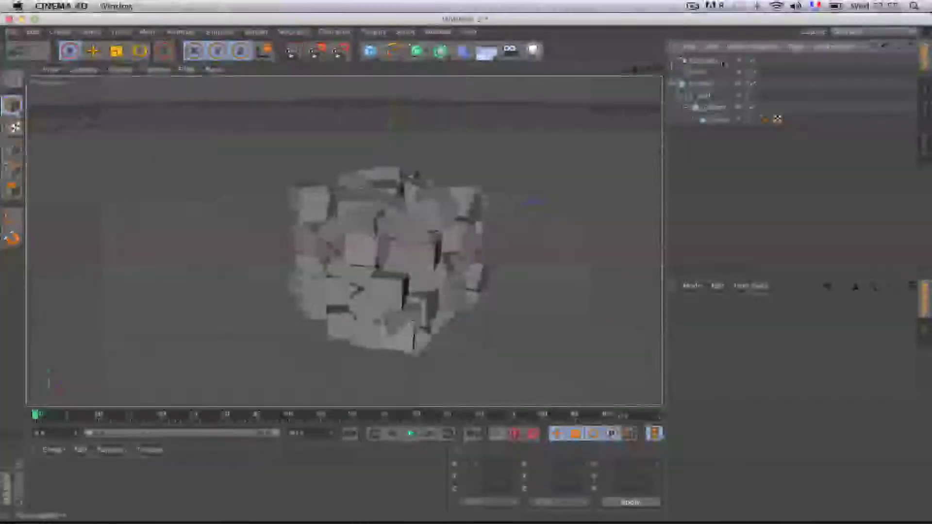
# Select the Random and Plain effectors together and set their falloff shape to Sphere.
pyautogui.moveTo(723, 60); pyautogui.dragTo(678, 76)
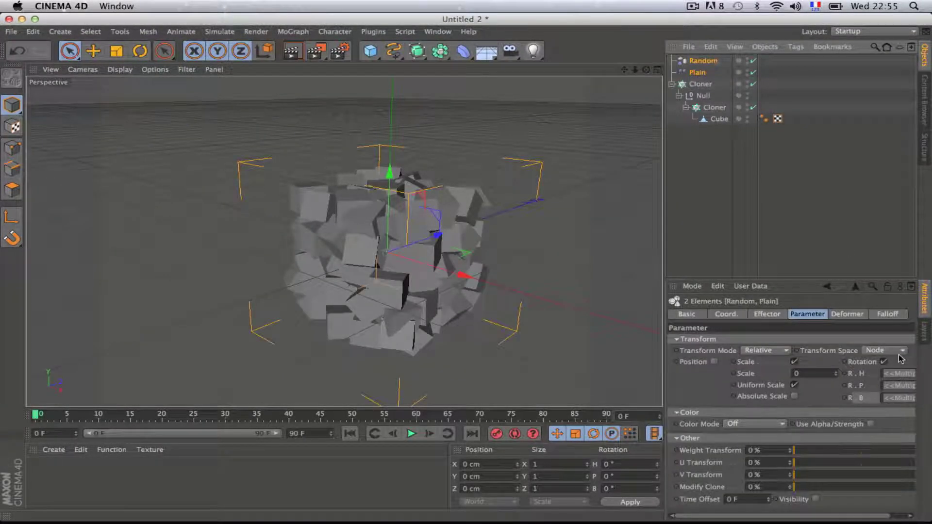
pyautogui.click(888, 315)
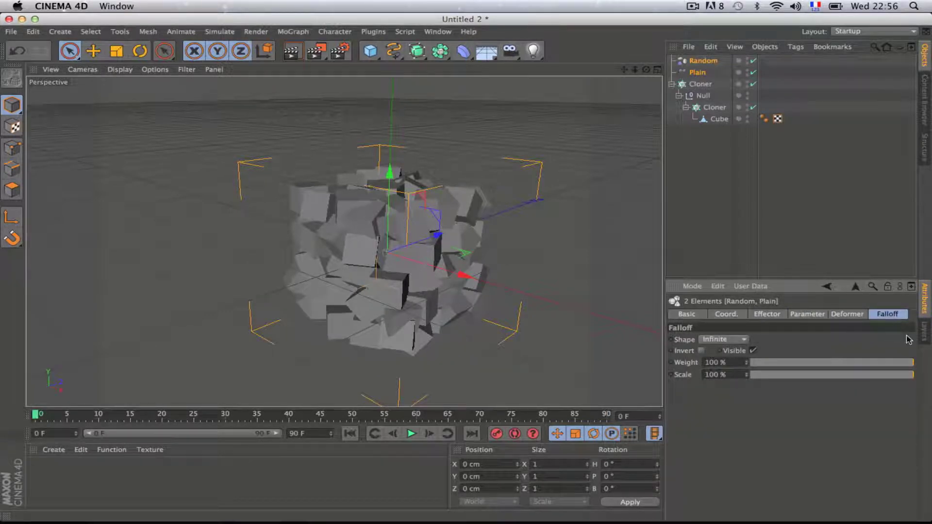
pyautogui.click(744, 341)
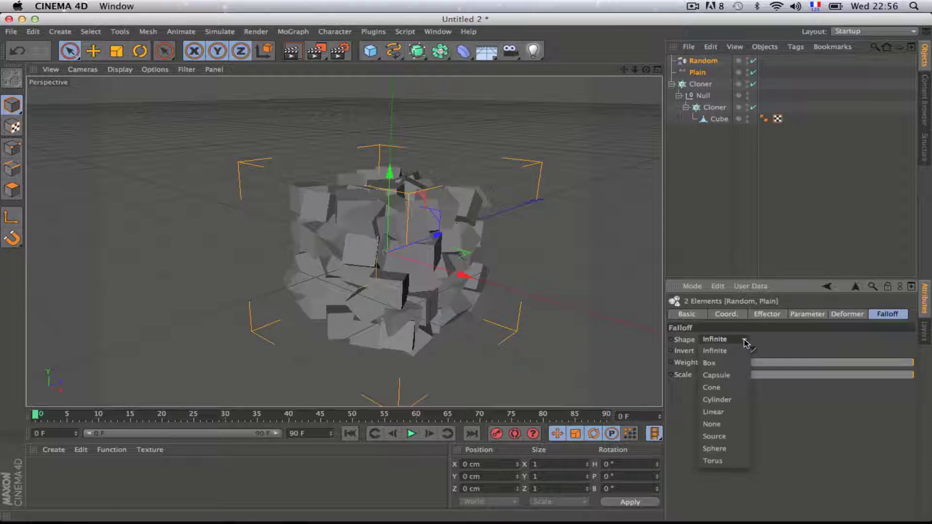
pyautogui.click(714, 449)
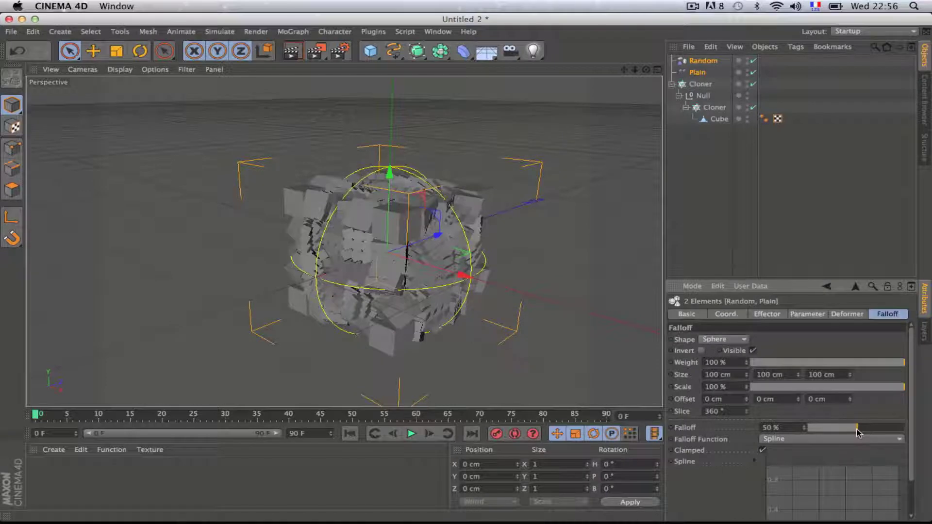
# Set both effectors' falloff to 12% and their falloff weight to 87%, testing a weight of 0% on the way.
pyautogui.moveTo(857, 431); pyautogui.dragTo(820, 438)
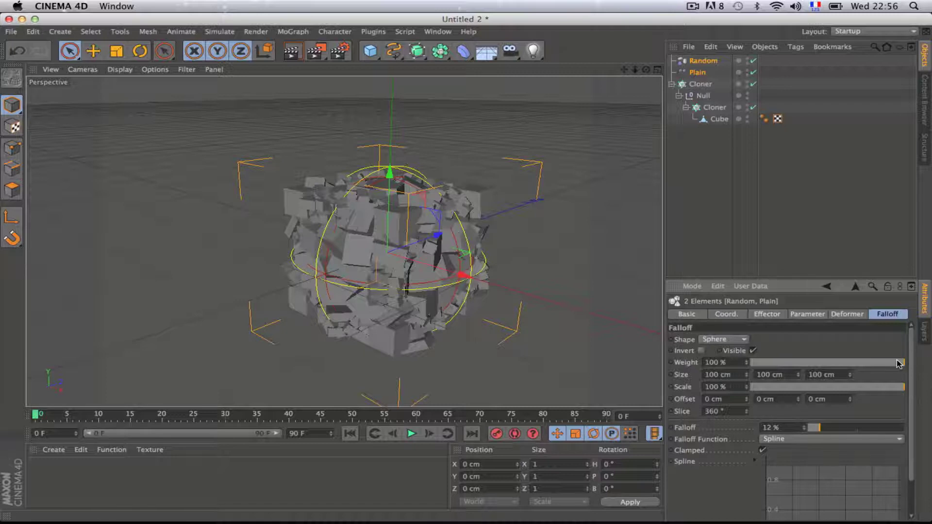
pyautogui.moveTo(904, 365); pyautogui.dragTo(710, 372)
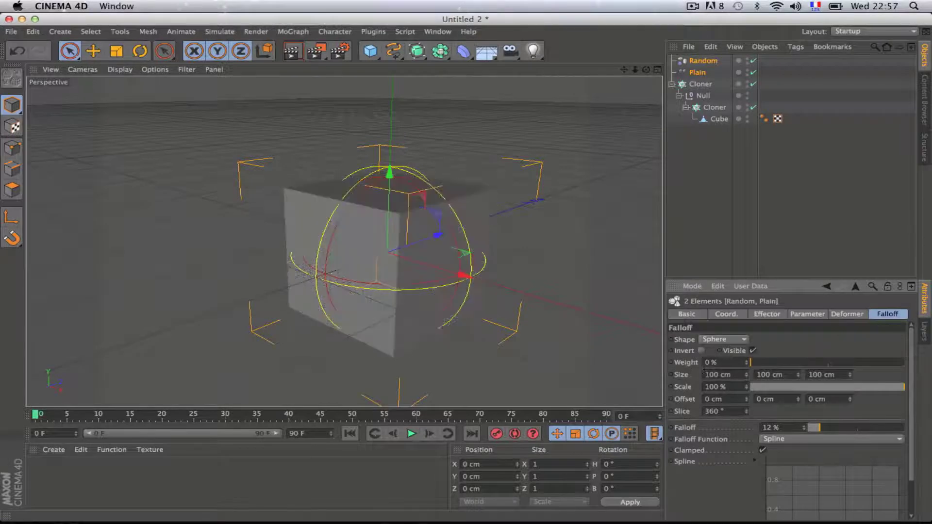
pyautogui.click(706, 373)
pyautogui.moveTo(751, 363); pyautogui.dragTo(887, 371)
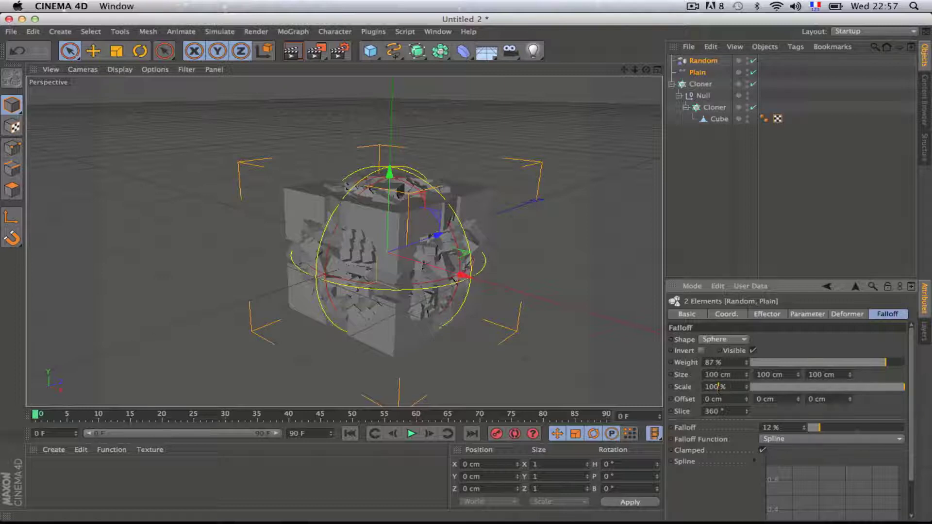
# Set the falloff scale of the Random and Plain effectors to 200%.
pyautogui.press('BackSpace')
pyautogui.press('BackSpace')
pyautogui.press('BackSpace')
pyautogui.write('200')
pyautogui.press('Return')
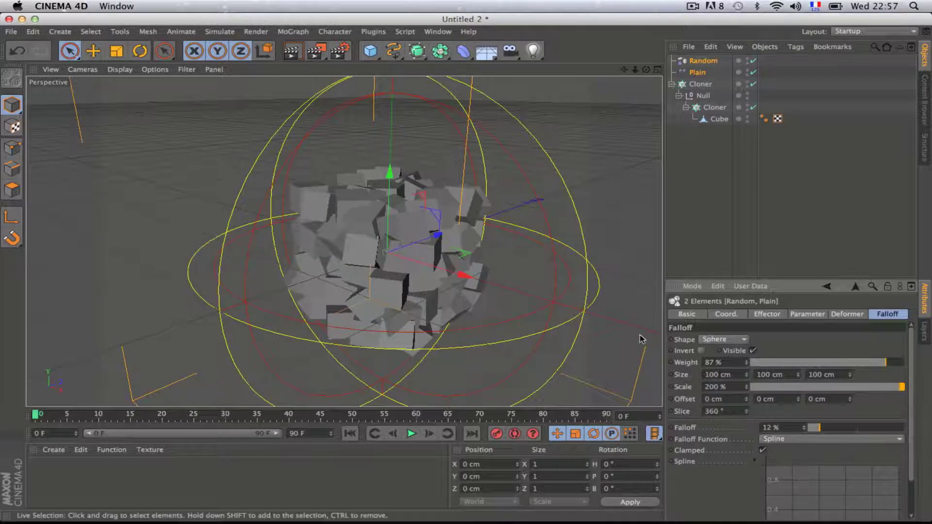
# Test both effectors' falloff weight at 67%, 66% and 93%, and bring it down to 0%.
pyautogui.moveTo(890, 366); pyautogui.dragTo(855, 372)
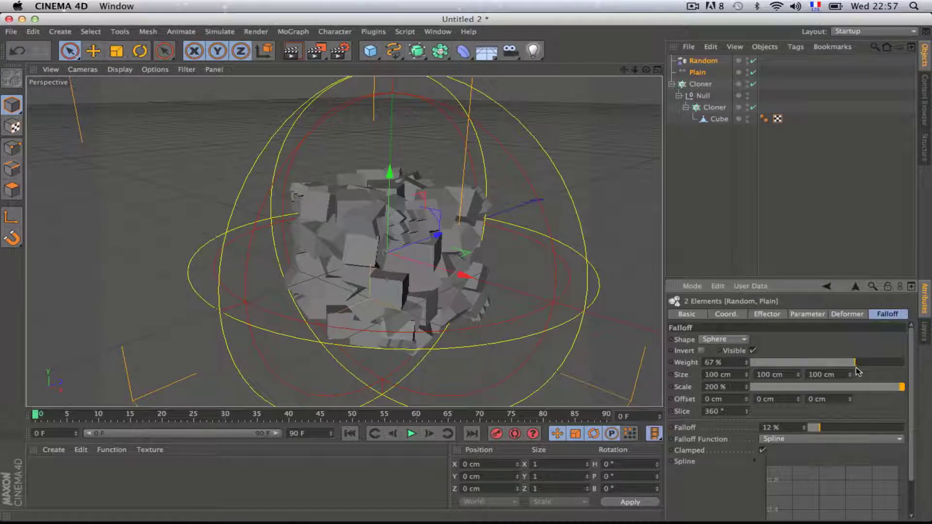
pyautogui.moveTo(850, 363)
pyautogui.mouseDown()
pyautogui.moveTo(797, 363)
pyautogui.moveTo(859, 369)
pyautogui.mouseUp()
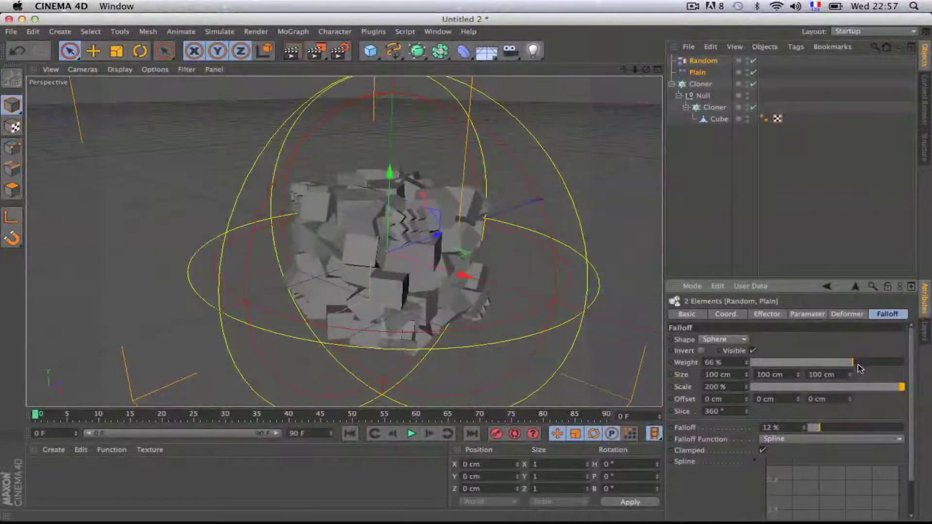
pyautogui.moveTo(866, 363); pyautogui.dragTo(896, 365)
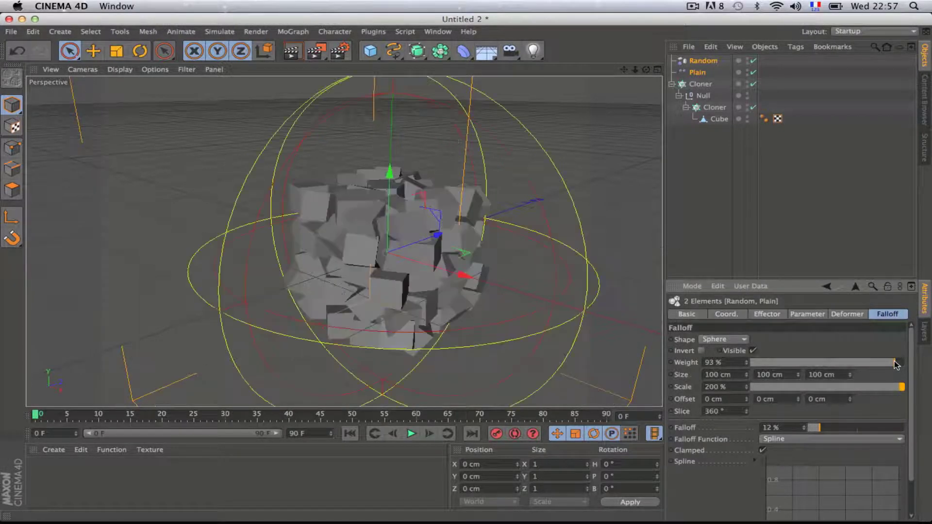
pyautogui.moveTo(896, 364); pyautogui.dragTo(723, 372)
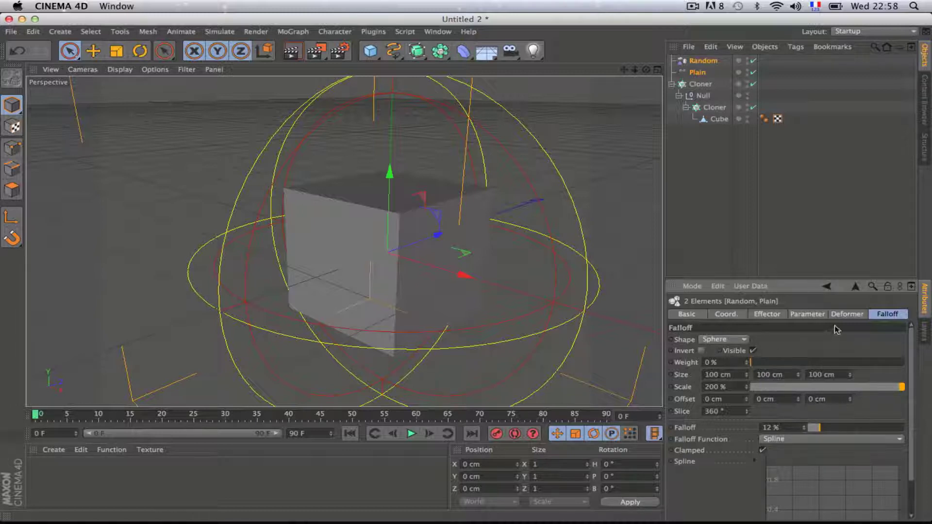
# Select only the Plain effector and change its uniform scale parameter to a negative value.
pyautogui.click(709, 161)
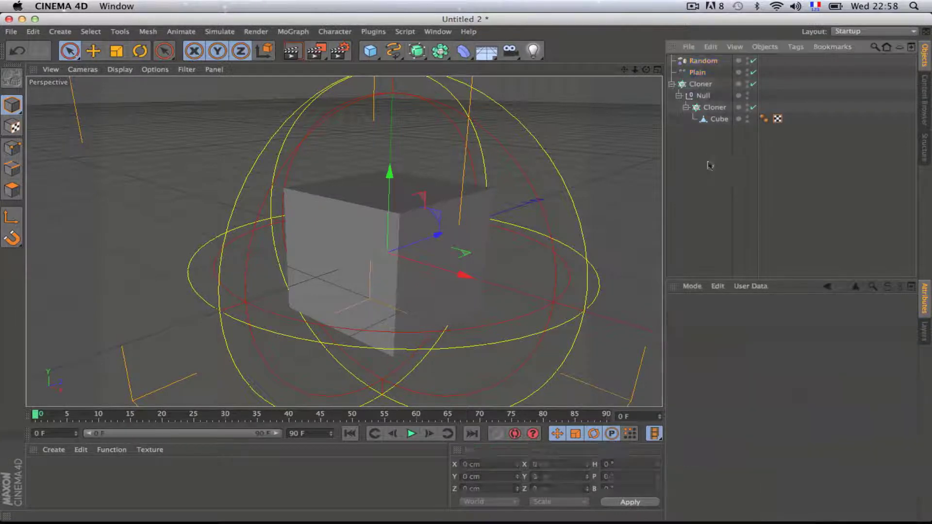
pyautogui.click(700, 74)
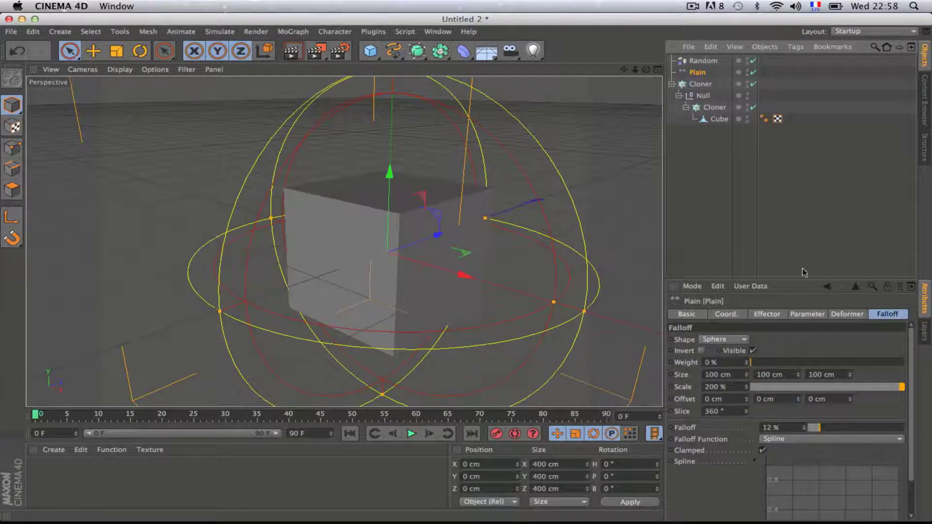
pyautogui.click(822, 316)
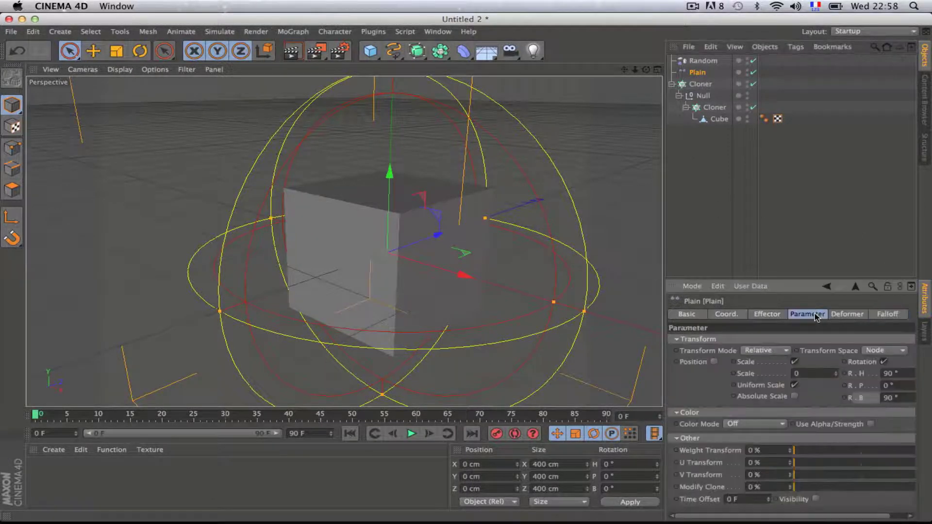
pyautogui.click(815, 376)
pyautogui.write('-8')
pyautogui.press('BackSpace')
# Select the Random and Plain effectors together, set their falloff weight to 55% and render the view.
pyautogui.click(724, 64)
pyautogui.moveTo(724, 64); pyautogui.dragTo(695, 81)
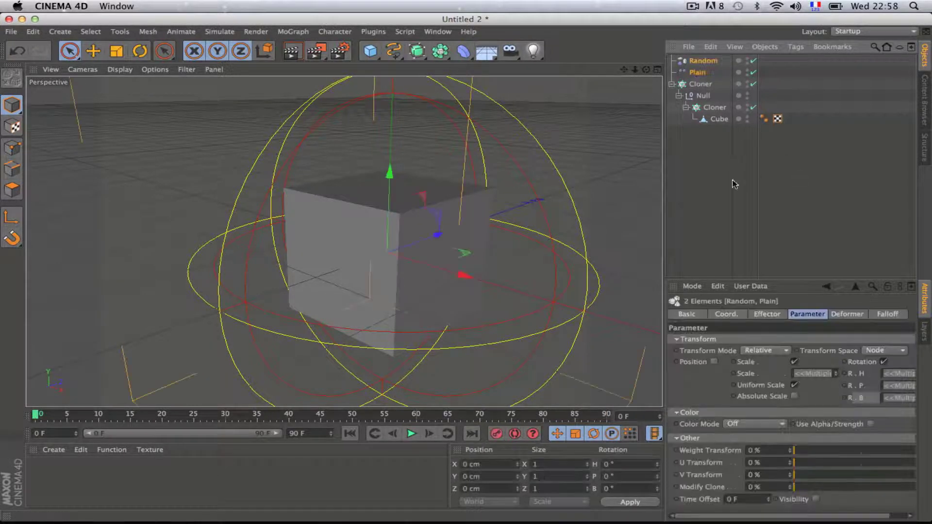
pyautogui.click(893, 313)
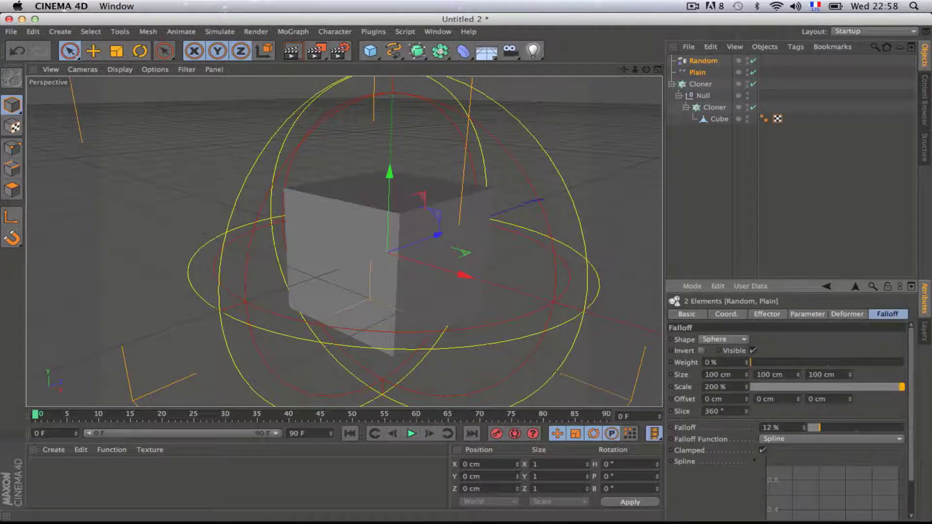
pyautogui.moveTo(758, 364); pyautogui.dragTo(836, 366)
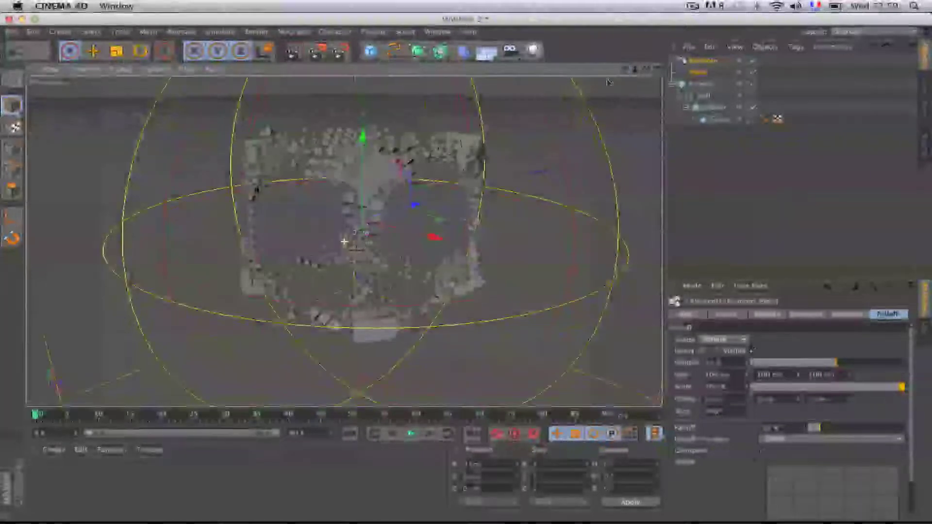
pyautogui.click(292, 54)
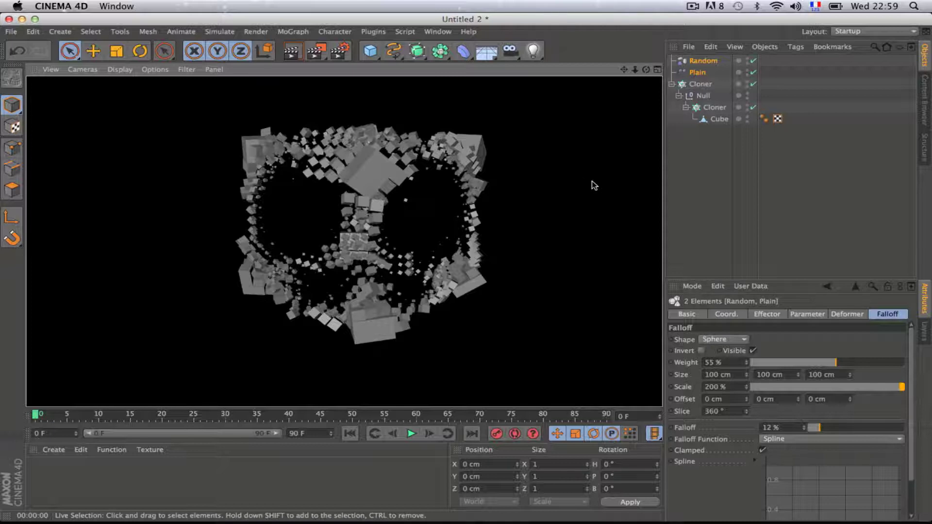
# Set both effectors' falloff to 11% and their falloff weight to 0%, testing a weight of 100% on the way.
pyautogui.click(709, 177)
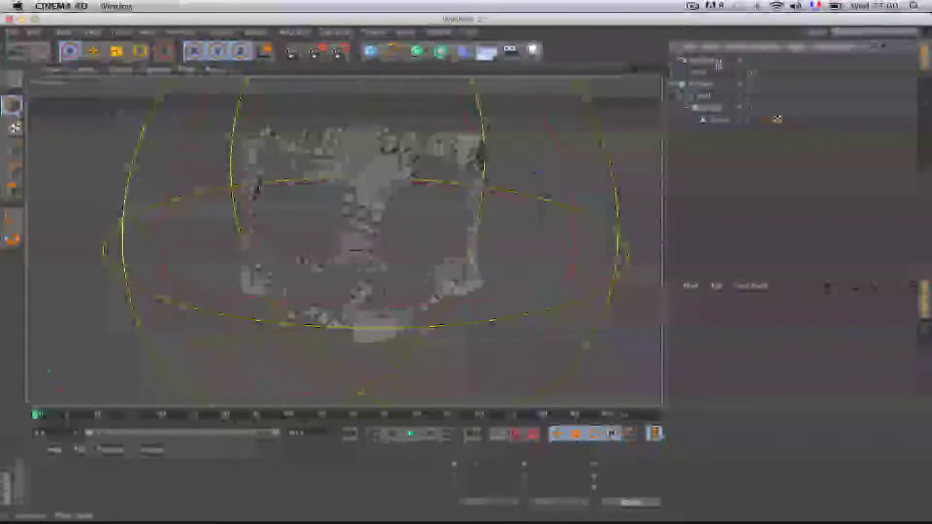
pyautogui.click(699, 61)
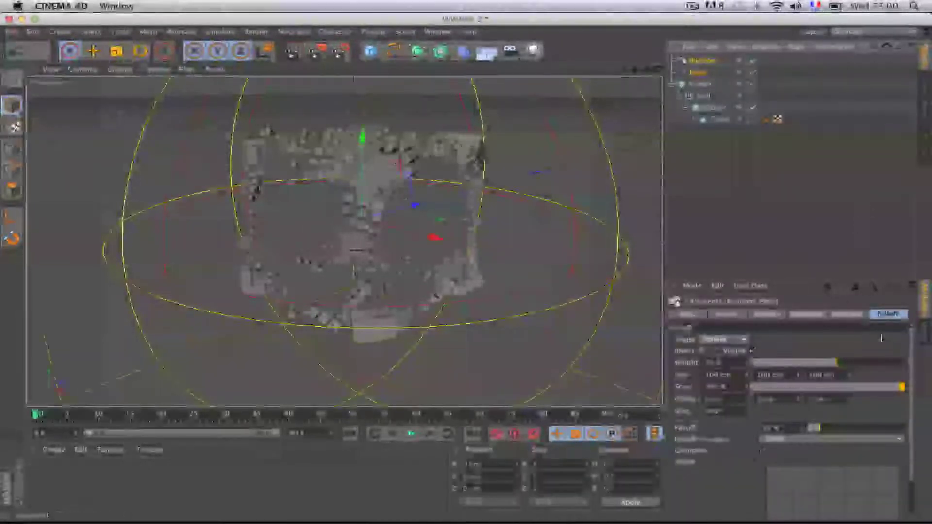
pyautogui.moveTo(842, 366); pyautogui.dragTo(922, 370)
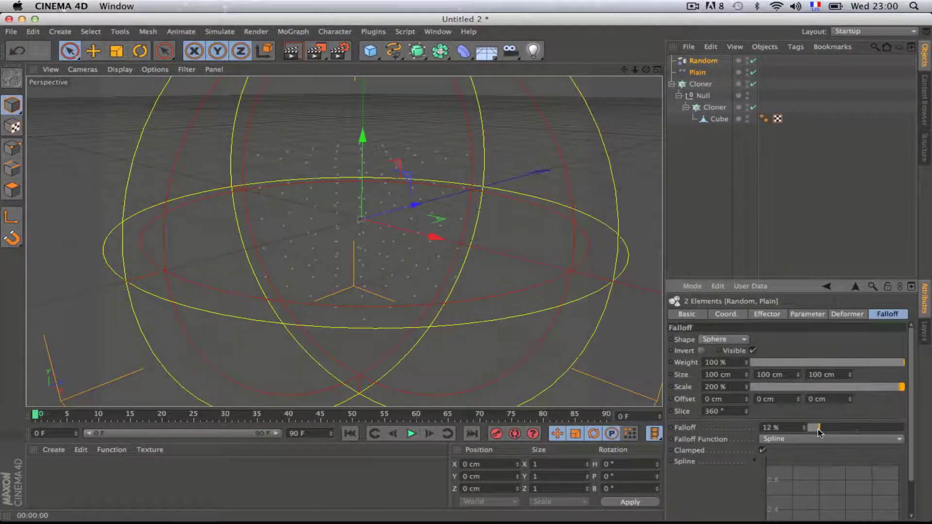
pyautogui.moveTo(818, 433); pyautogui.dragTo(819, 434)
pyautogui.write('8')
pyautogui.press('BackSpace')
pyautogui.write('1')
pyautogui.moveTo(903, 368); pyautogui.dragTo(733, 361)
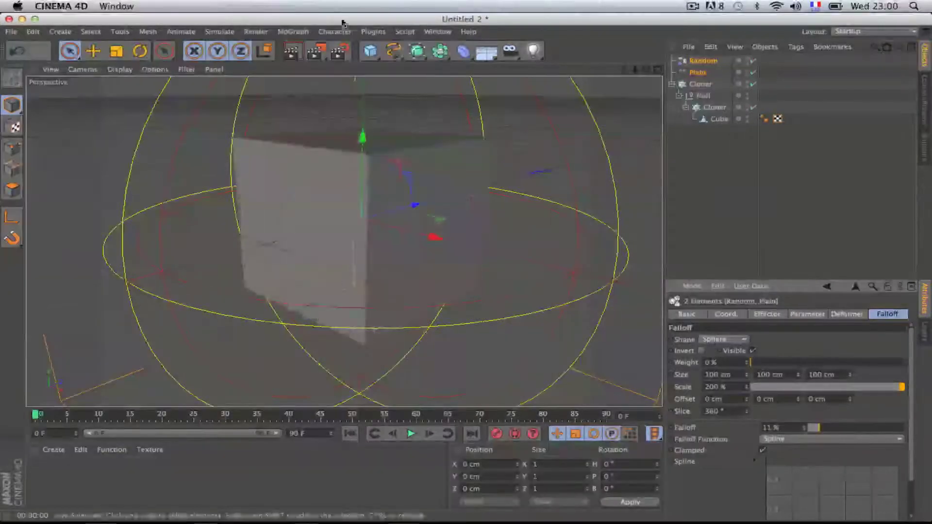
# Add a Null object to the scene.
pyautogui.click(403, 31)
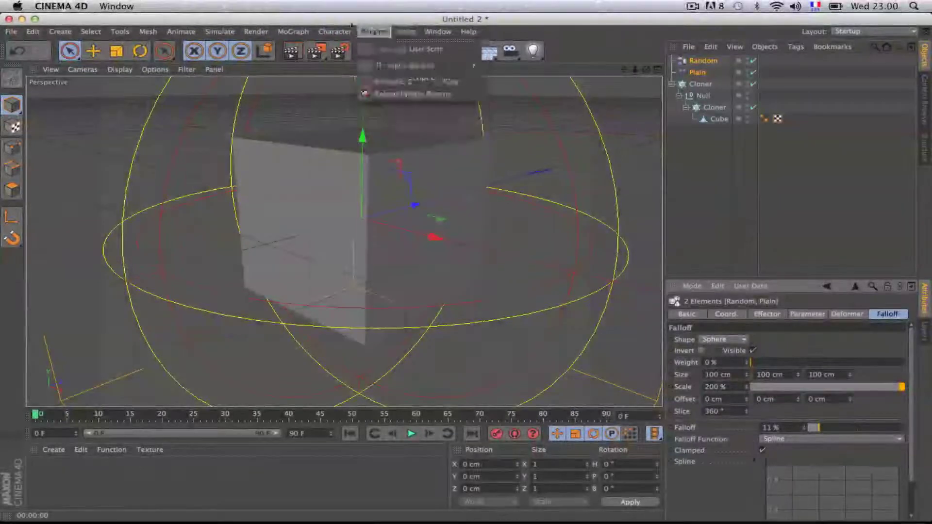
pyautogui.click(569, 27)
pyautogui.click(417, 51)
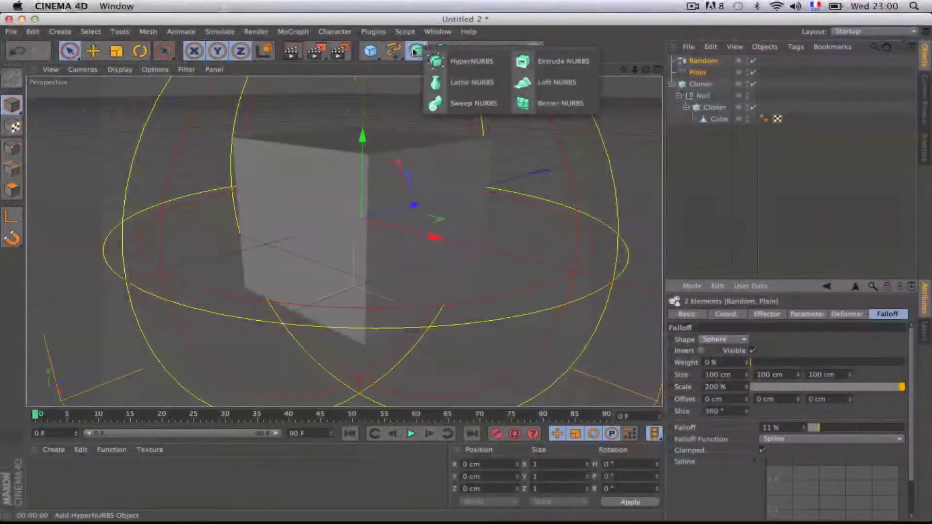
pyautogui.click(439, 50)
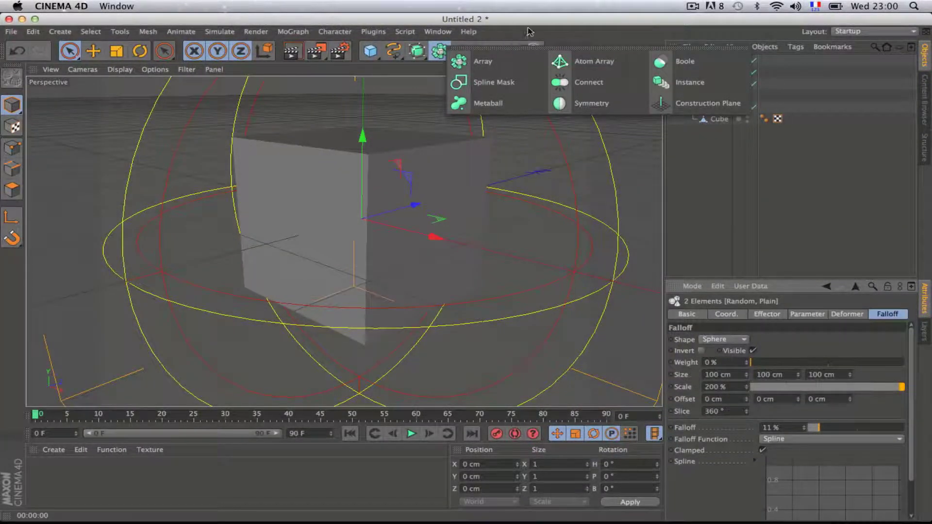
pyautogui.click(372, 50)
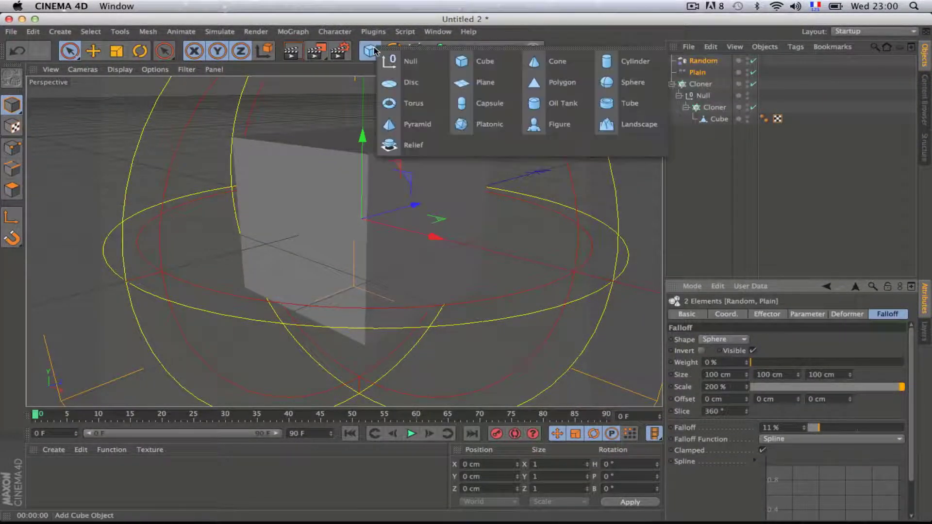
pyautogui.click(406, 64)
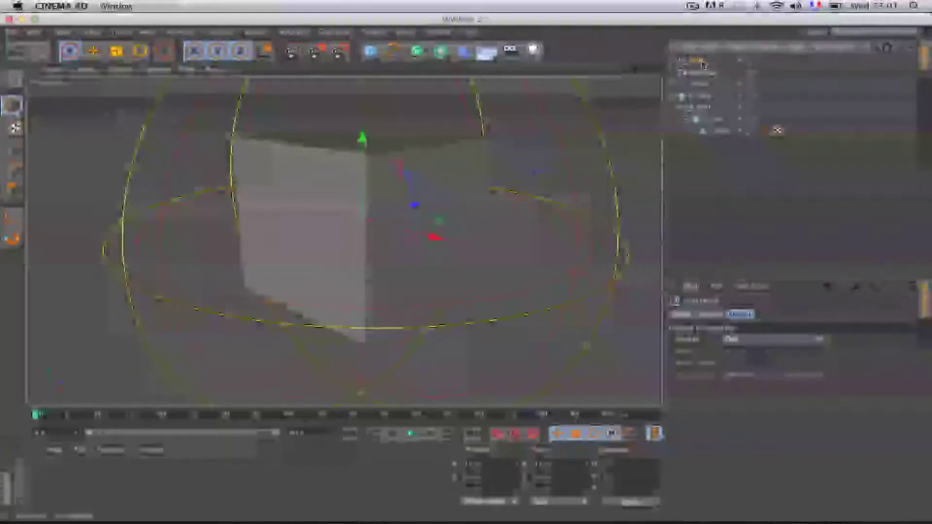
# Rename the new Null as CRTL.
pyautogui.doubleClick(702, 63)
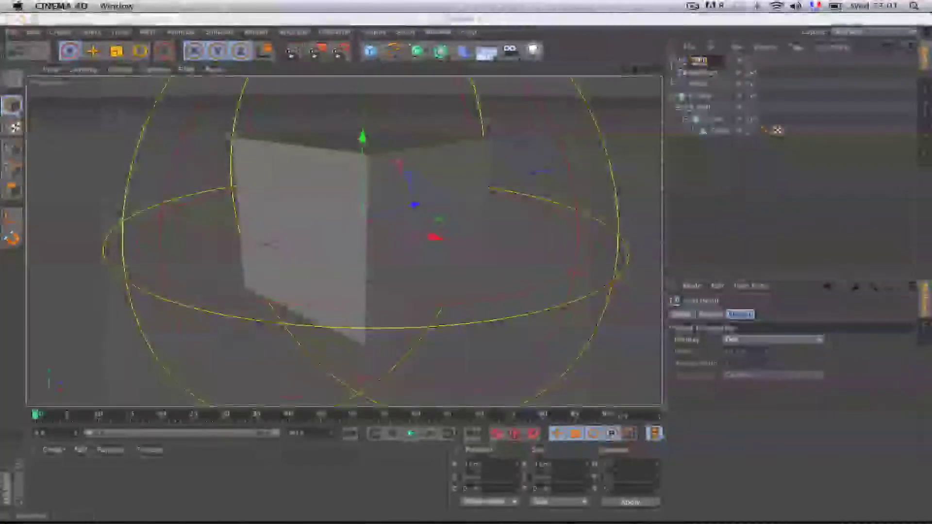
pyautogui.press('BackSpace')
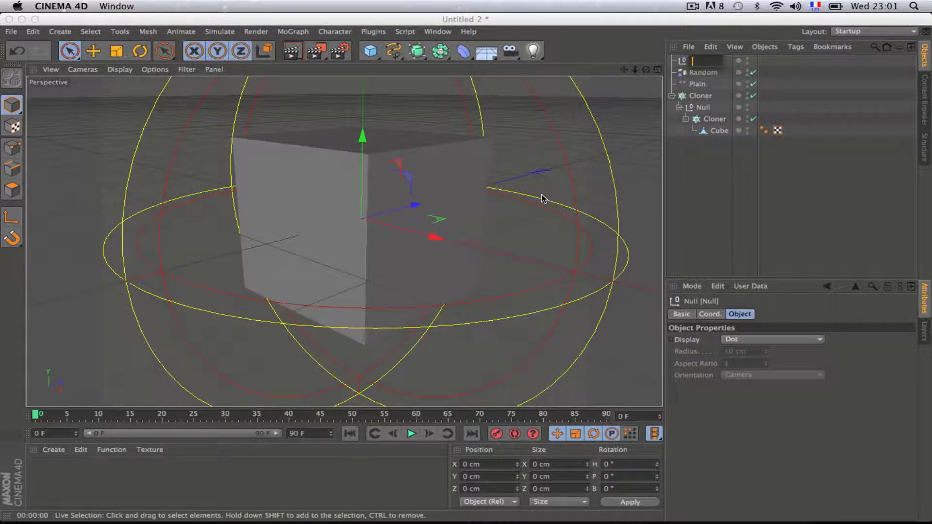
pyautogui.write('cRTL')
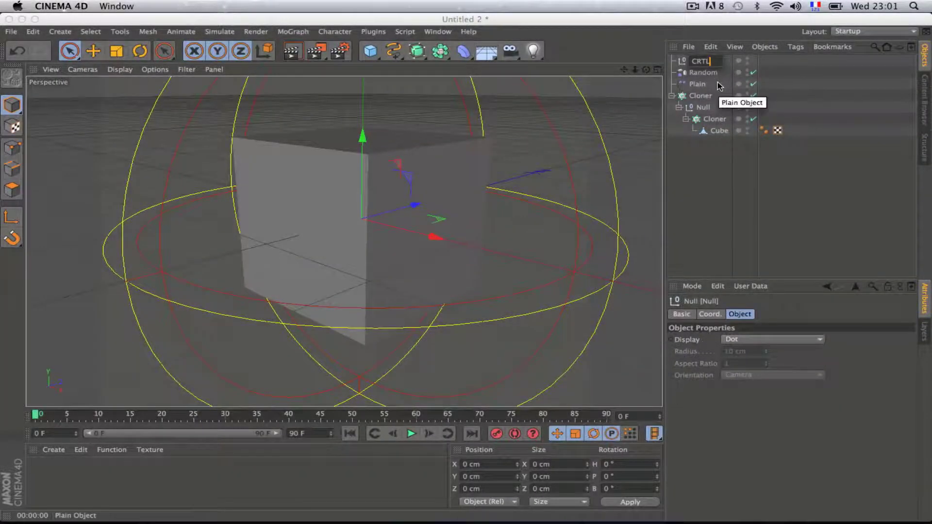
pyautogui.click(722, 83)
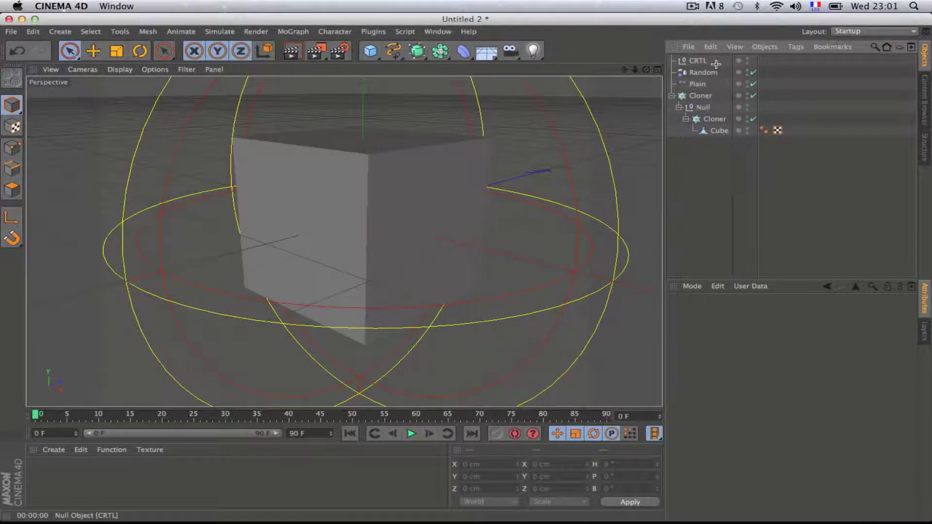
pyautogui.click(701, 63)
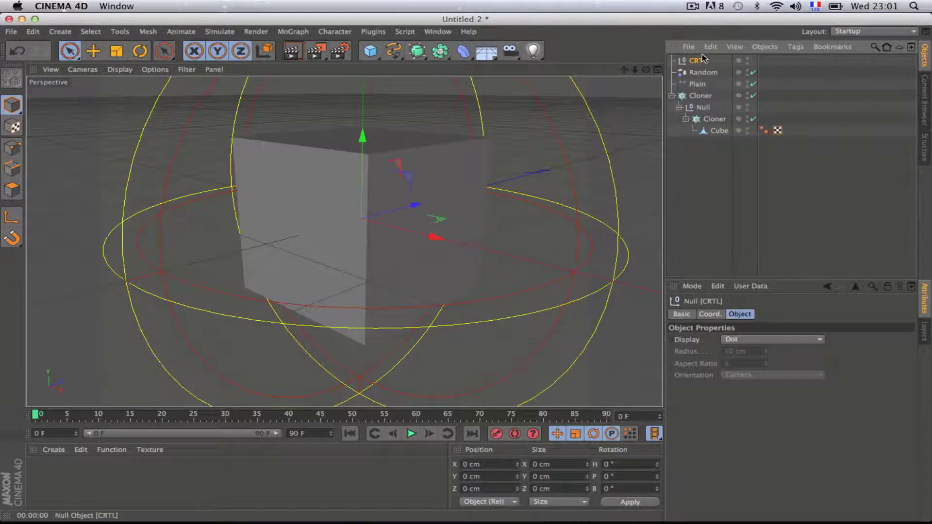
pyautogui.rightClick(697, 63)
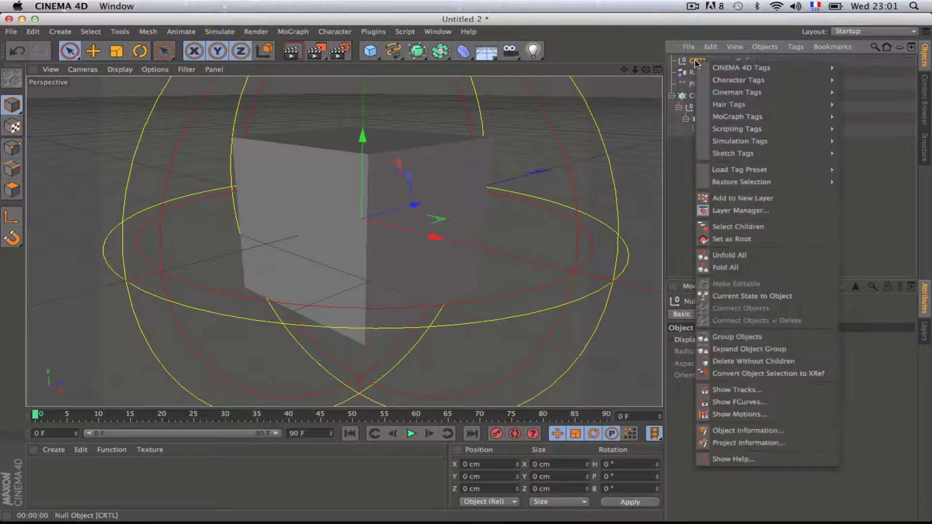
pyautogui.moveTo(772, 71)
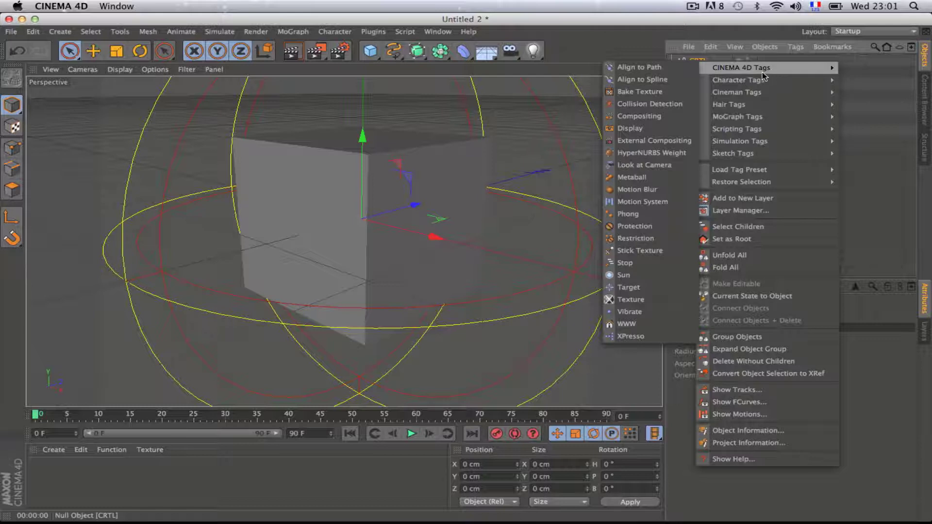
pyautogui.click(703, 51)
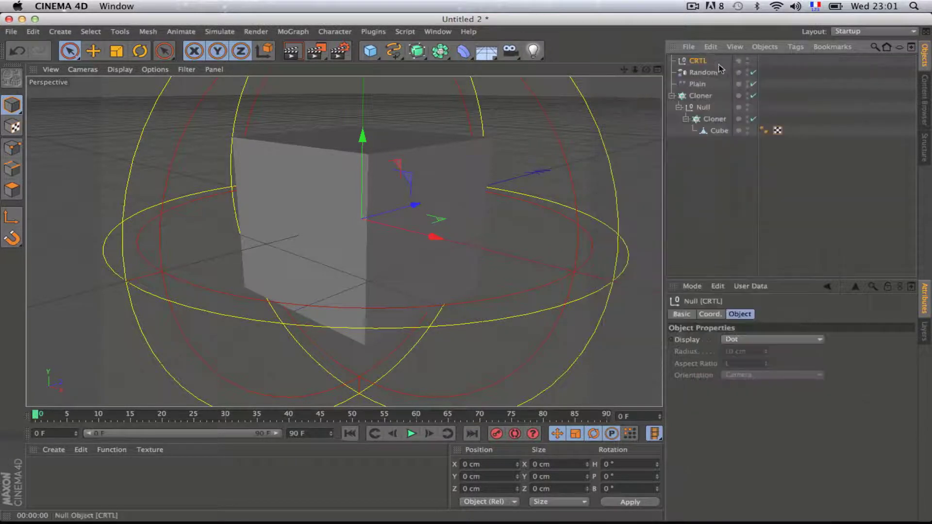
pyautogui.click(716, 64)
pyautogui.click(700, 60)
pyautogui.rightClick(701, 62)
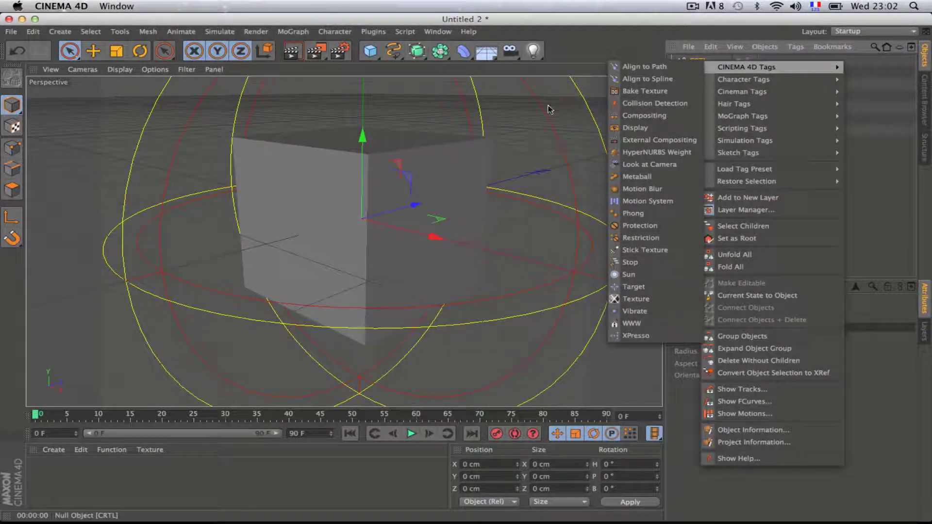
pyautogui.click(567, 73)
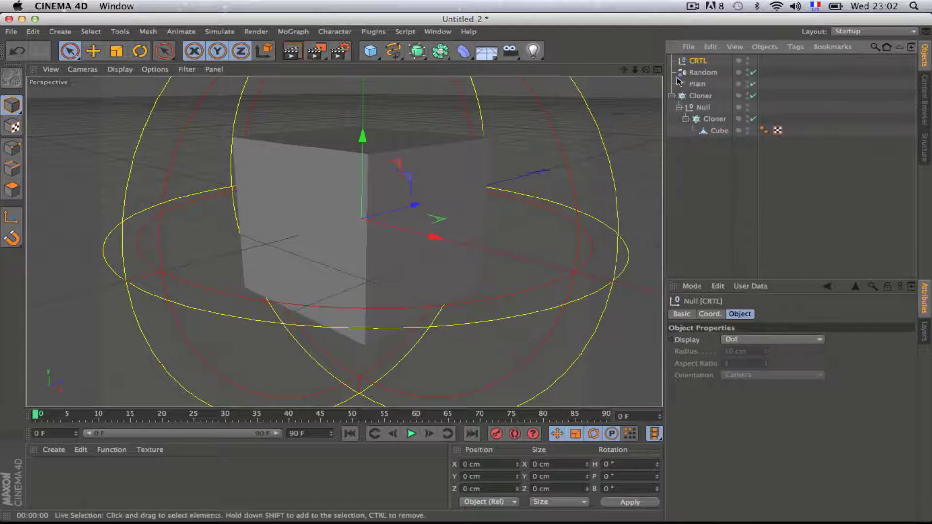
pyautogui.click(704, 73)
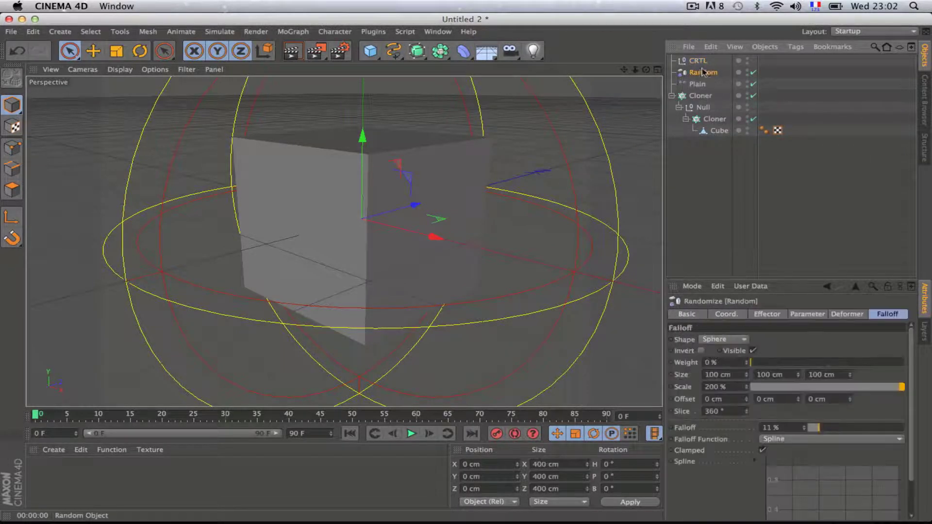
# Add a user data entry named animationCRTL to the CRTL null, keeping the Float type and Percent unit.
pyautogui.click(698, 61)
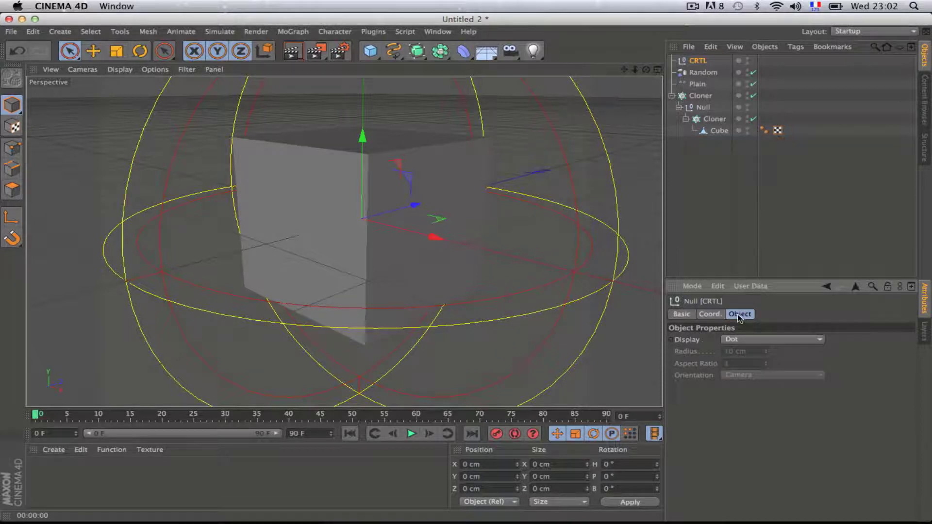
pyautogui.click(750, 286)
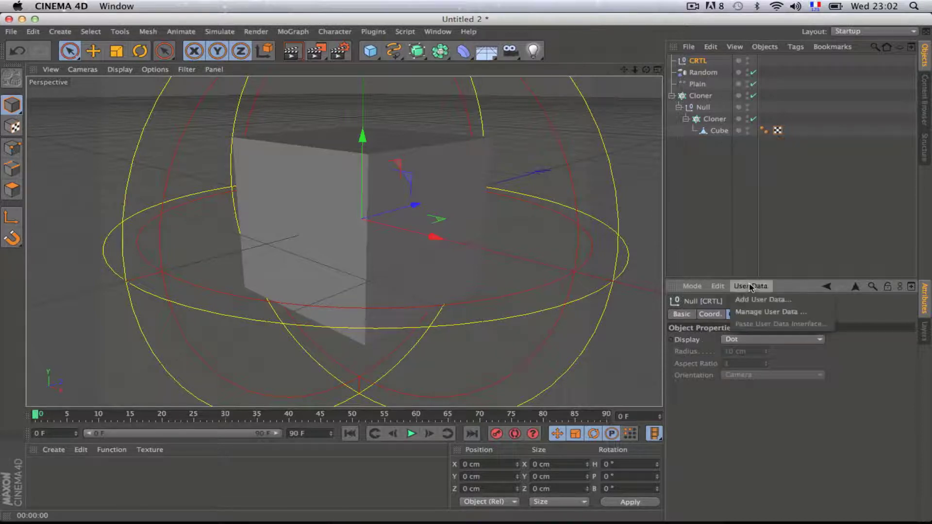
pyautogui.click(771, 301)
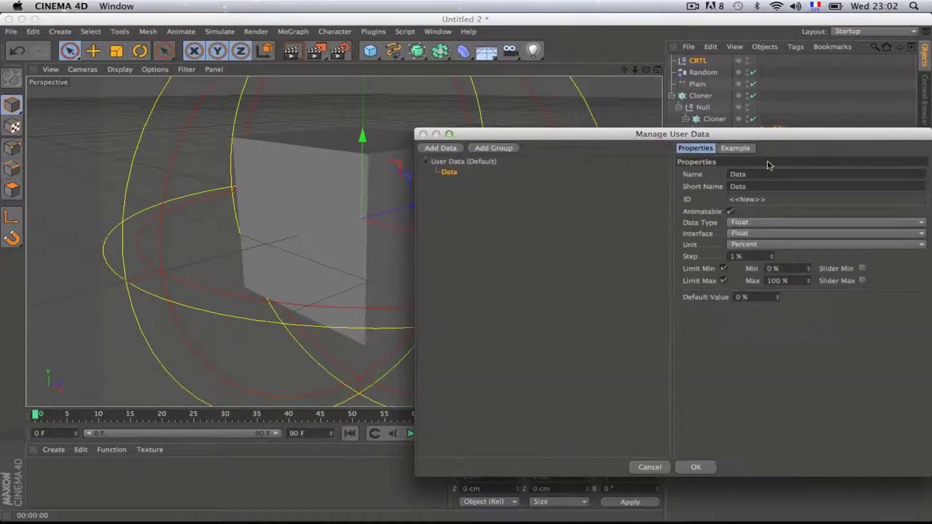
pyautogui.moveTo(752, 133); pyautogui.dragTo(537, 119)
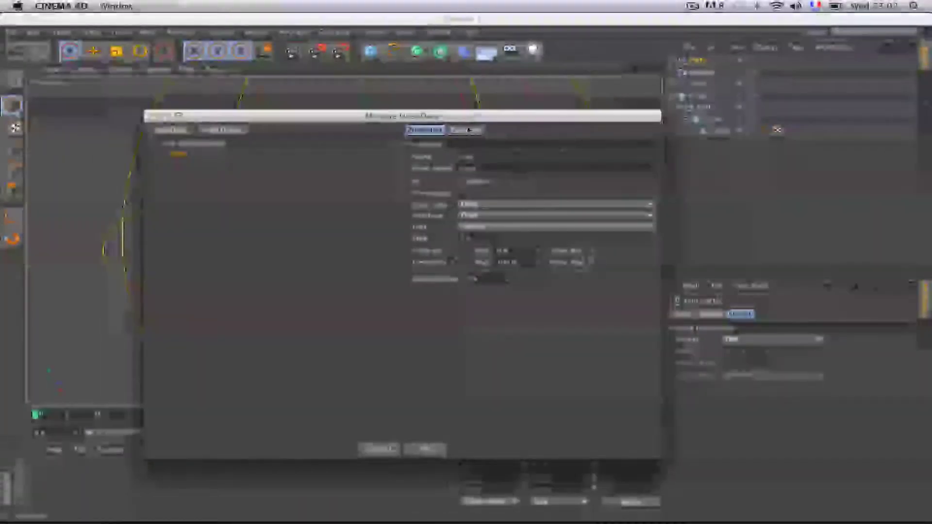
pyautogui.moveTo(498, 118); pyautogui.dragTo(483, 80)
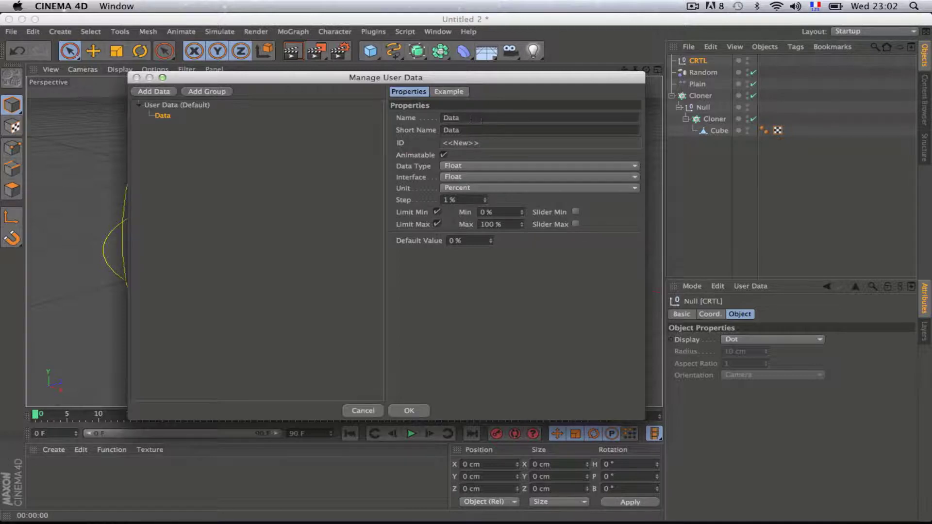
pyautogui.moveTo(470, 119); pyautogui.dragTo(436, 118)
pyautogui.press('BackSpace')
pyautogui.write('CRTL')
pyautogui.click(479, 130)
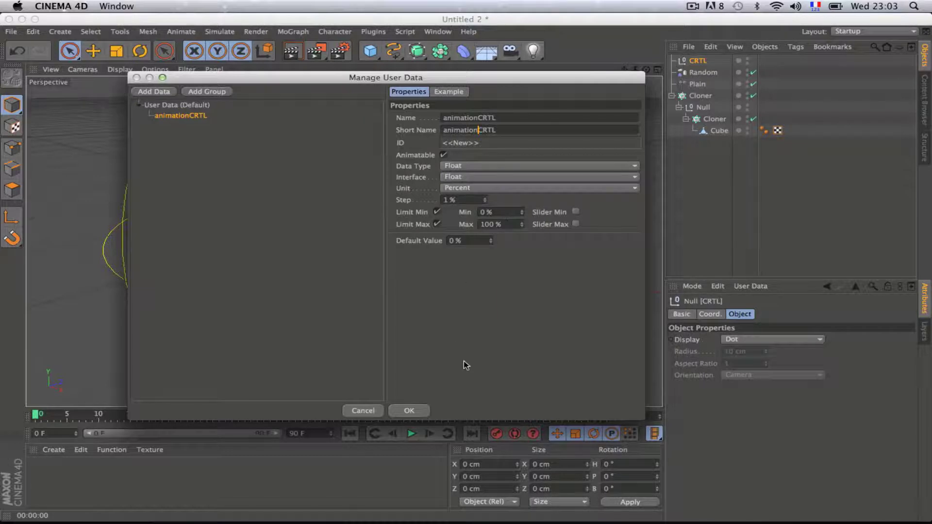
pyautogui.click(409, 412)
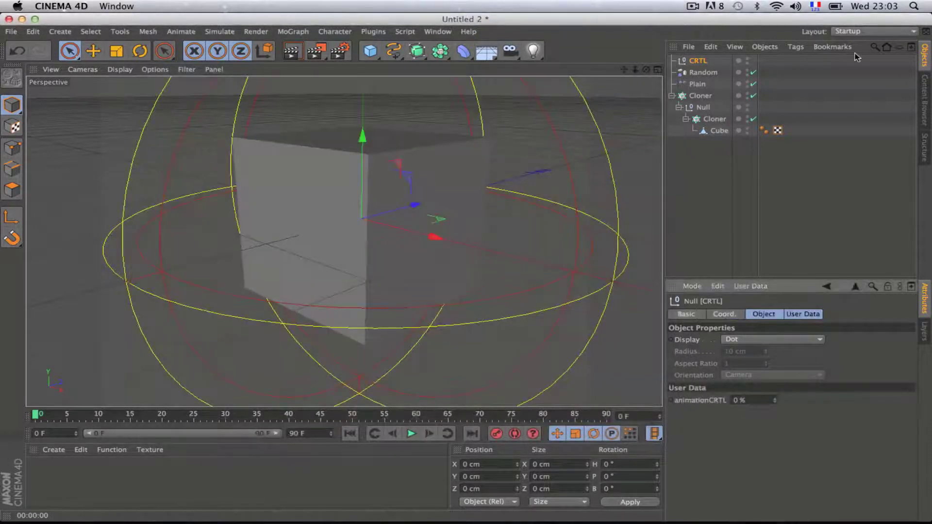
# Add an XPresso tag to the CRTL null and close its XPresso Editor.
pyautogui.rightClick(701, 63)
pyautogui.click(701, 62)
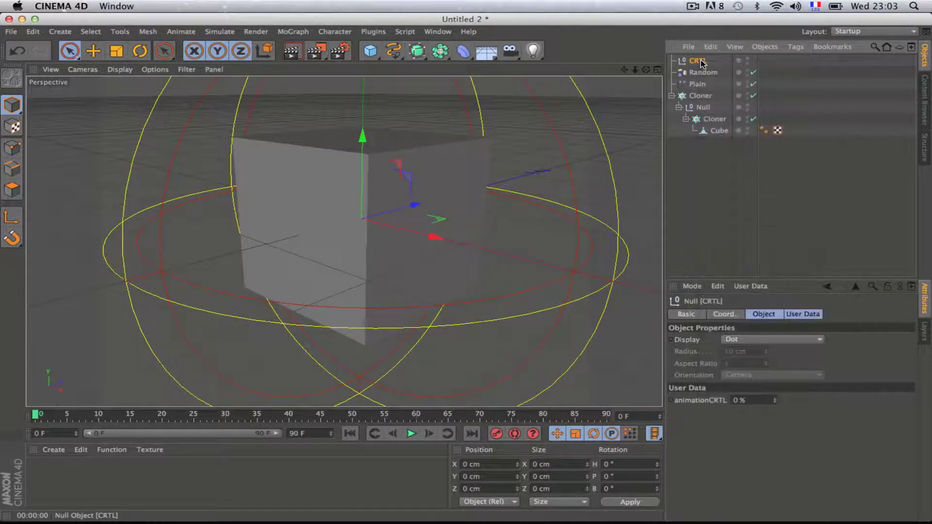
pyautogui.rightClick(701, 63)
pyautogui.moveTo(723, 67)
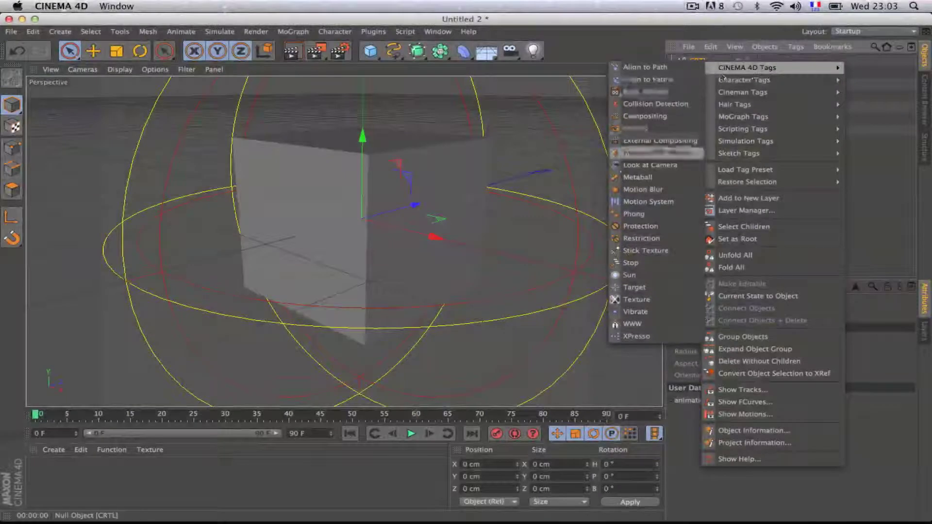
pyautogui.click(639, 336)
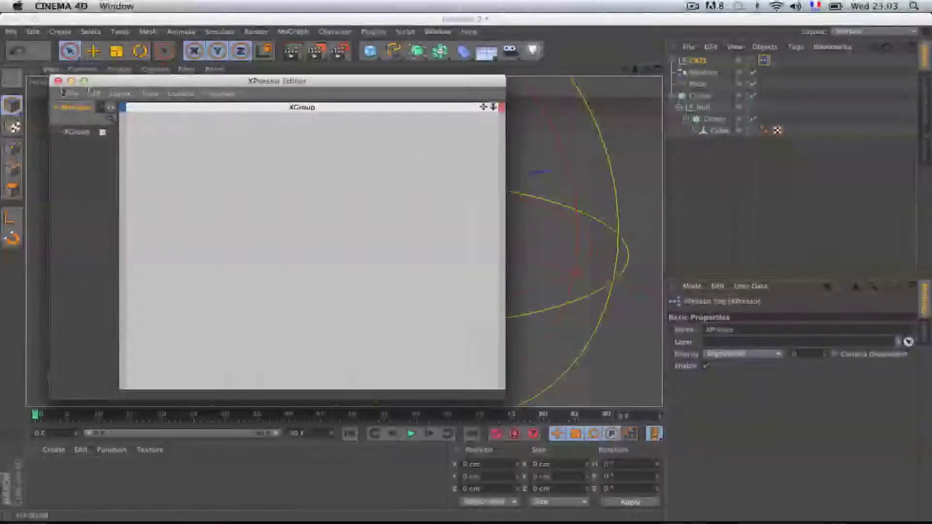
pyautogui.click(58, 81)
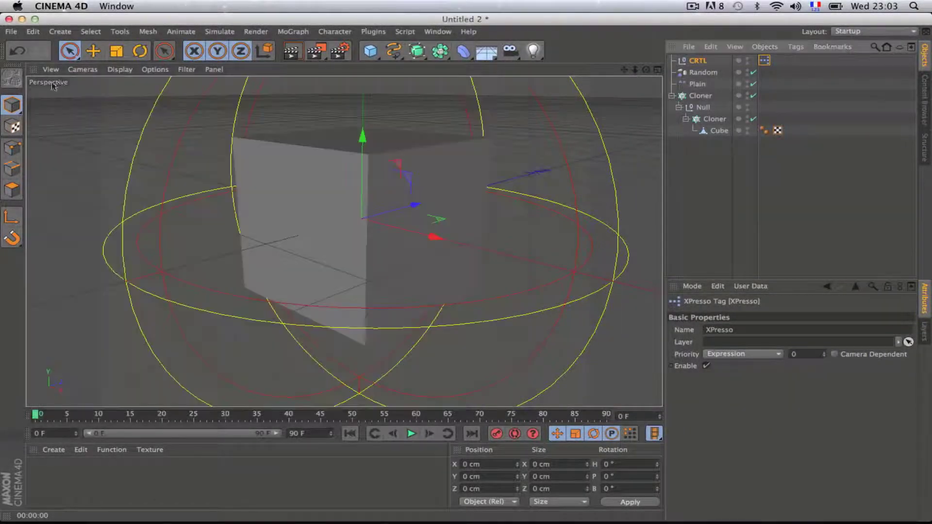
# Reopen the CRTL null's XPresso Editor and add the CRTL, Random and Plain objects as nodes.
pyautogui.click(795, 47)
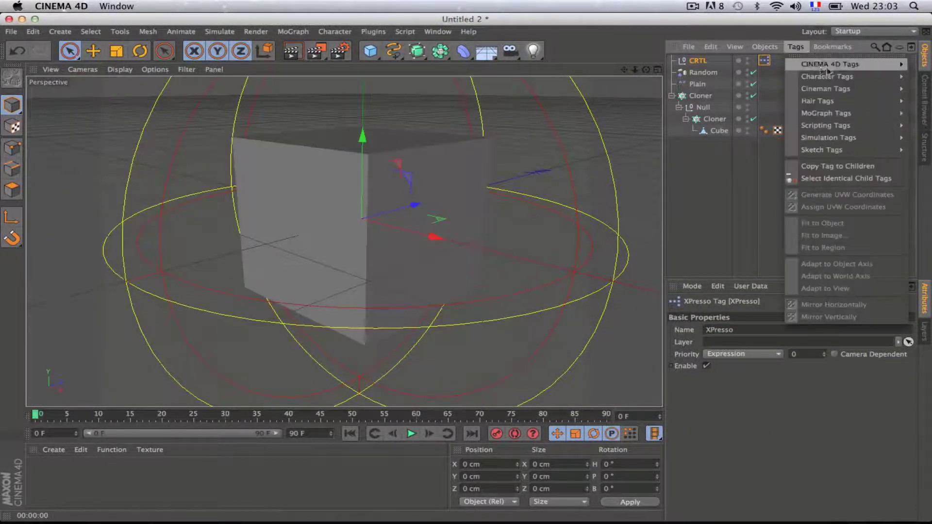
pyautogui.moveTo(830, 70)
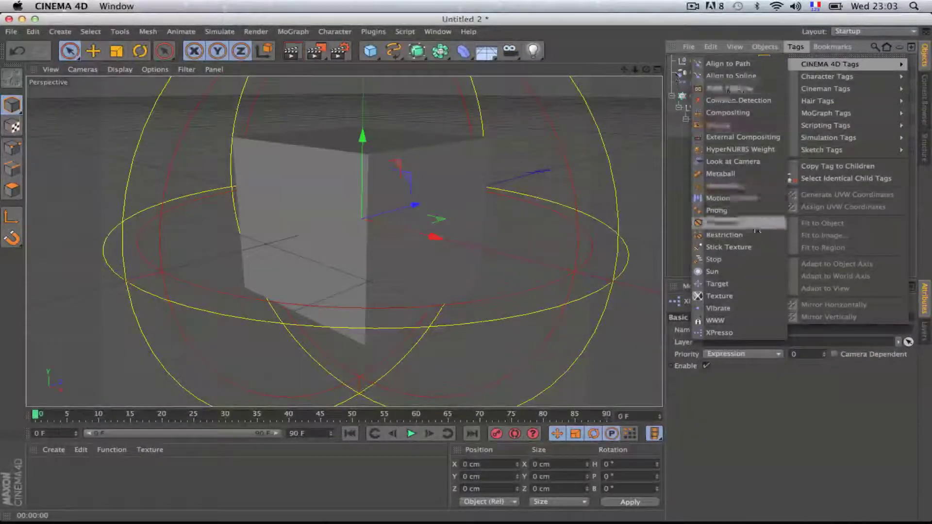
pyautogui.click(641, 3)
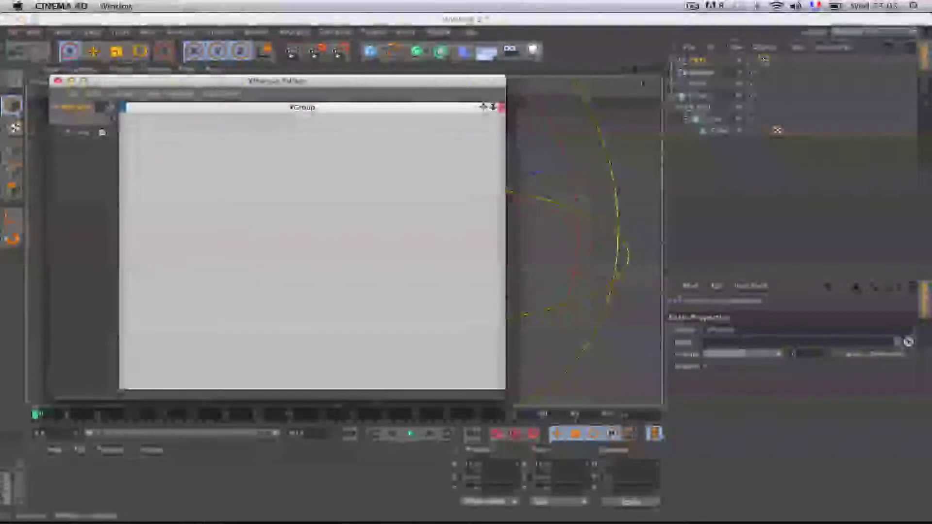
pyautogui.moveTo(388, 85); pyautogui.dragTo(504, 60)
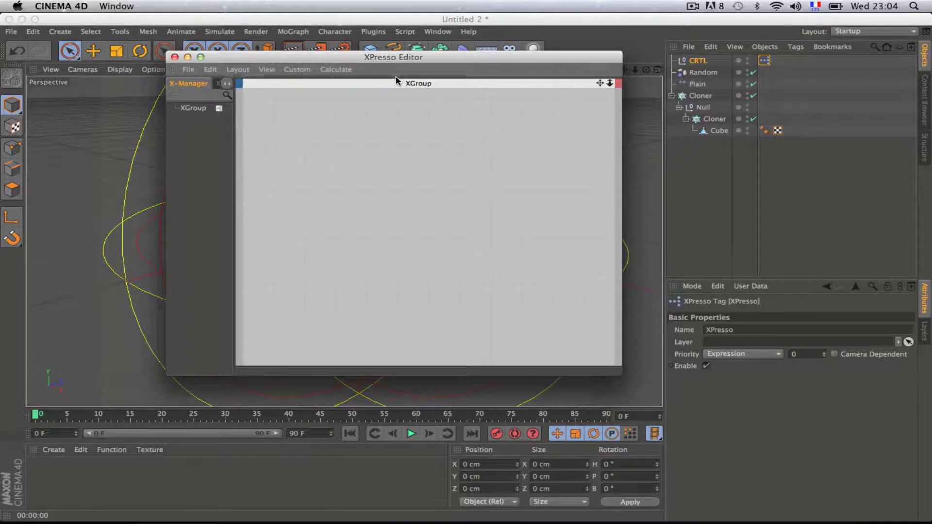
pyautogui.moveTo(421, 63); pyautogui.dragTo(416, 65)
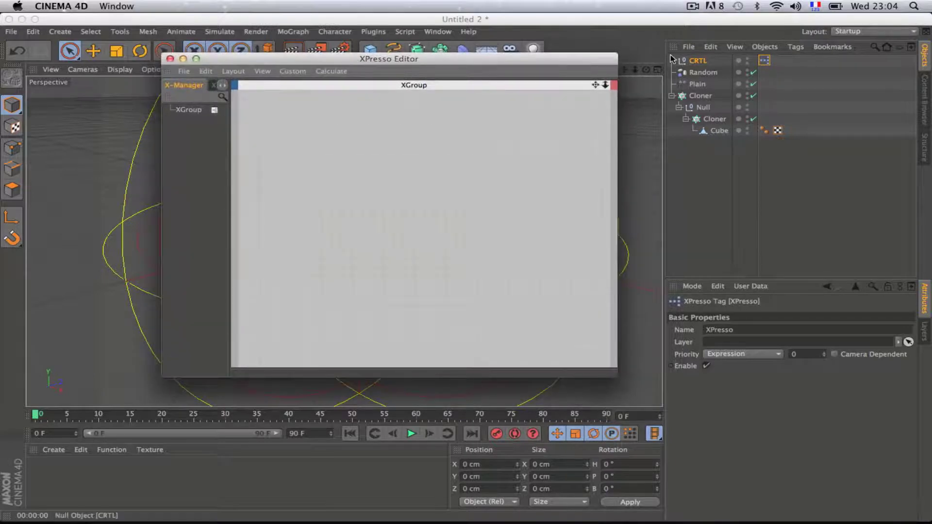
pyautogui.moveTo(700, 61); pyautogui.dragTo(323, 146)
pyautogui.moveTo(703, 77); pyautogui.dragTo(414, 134)
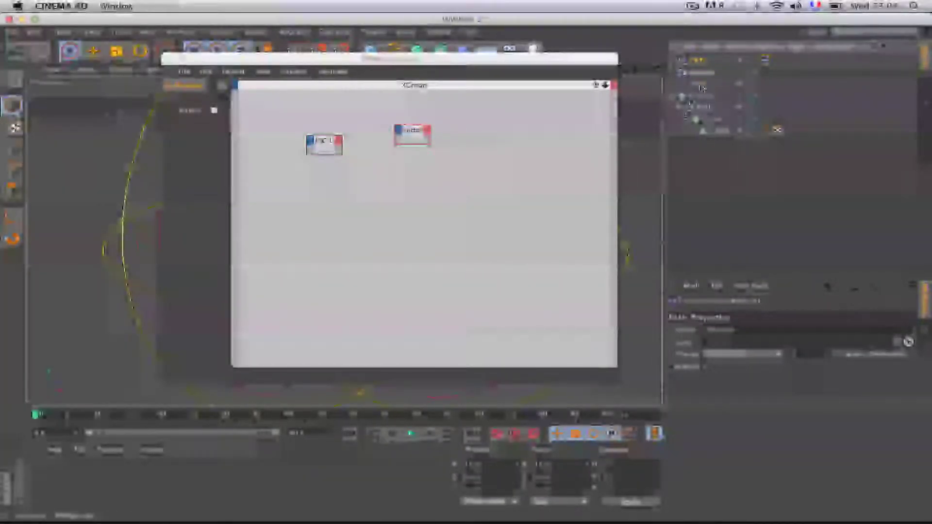
pyautogui.moveTo(701, 85); pyautogui.dragTo(421, 166)
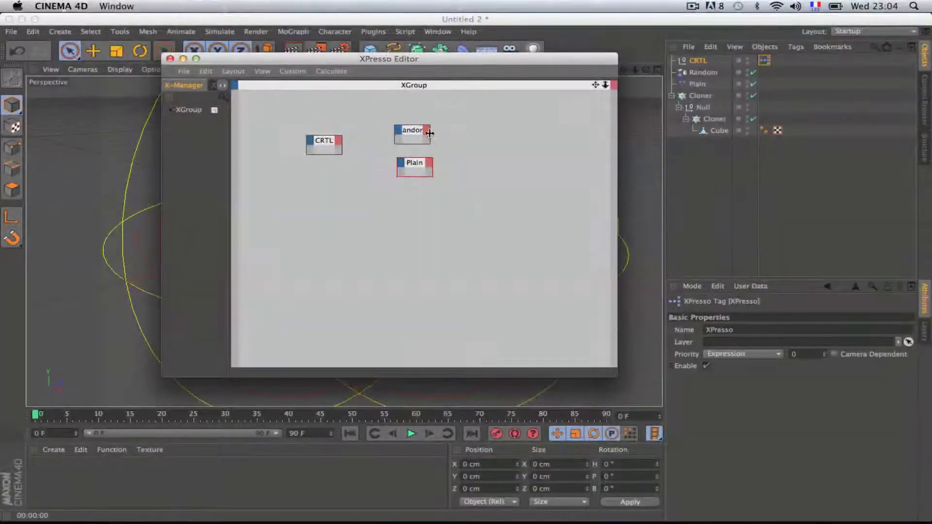
# Widen the Random, Plain and CRTL nodes and align the Plain node's edge with the Random node.
pyautogui.moveTo(429, 142); pyautogui.dragTo(507, 142)
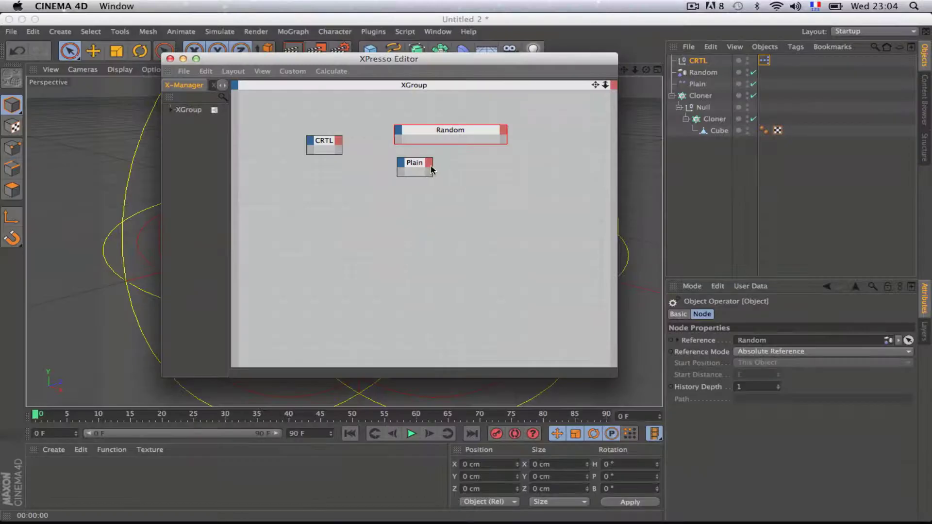
pyautogui.moveTo(432, 165); pyautogui.dragTo(507, 172)
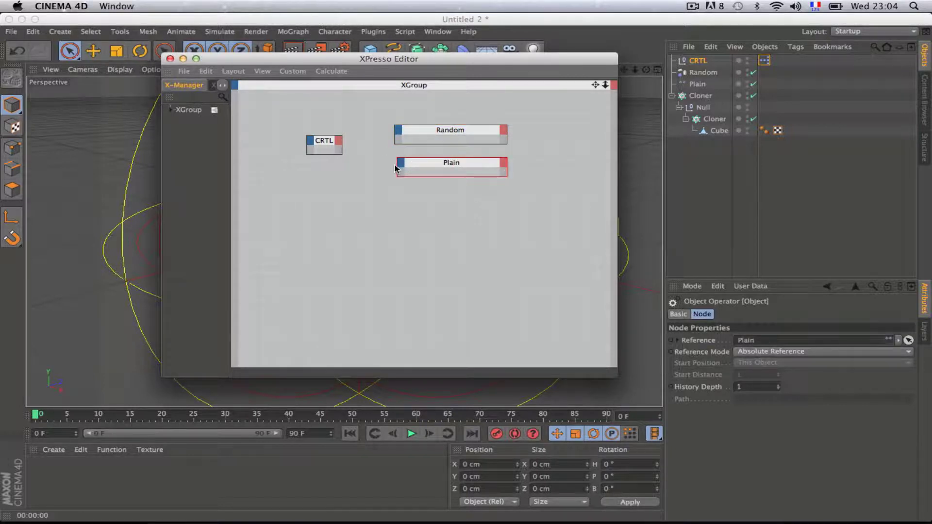
pyautogui.moveTo(396, 166); pyautogui.dragTo(394, 167)
pyautogui.moveTo(328, 145); pyautogui.dragTo(329, 156)
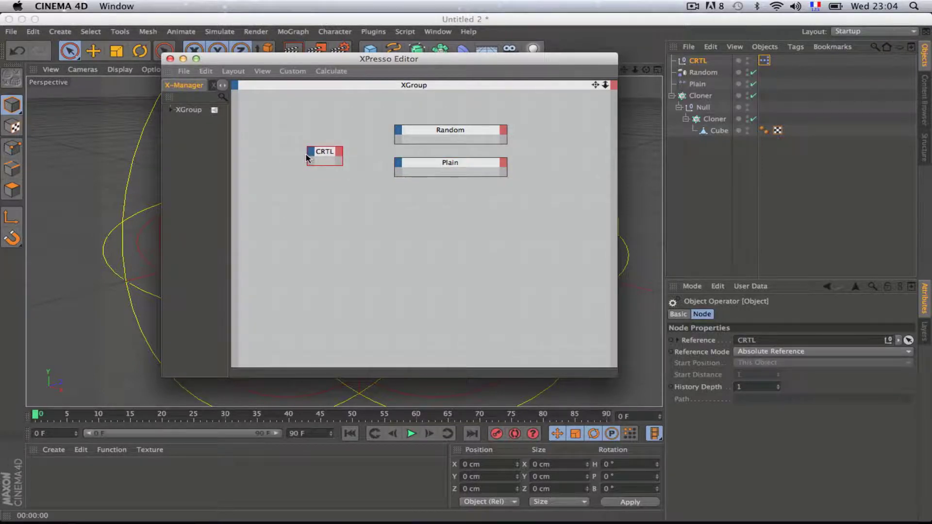
pyautogui.click(308, 154)
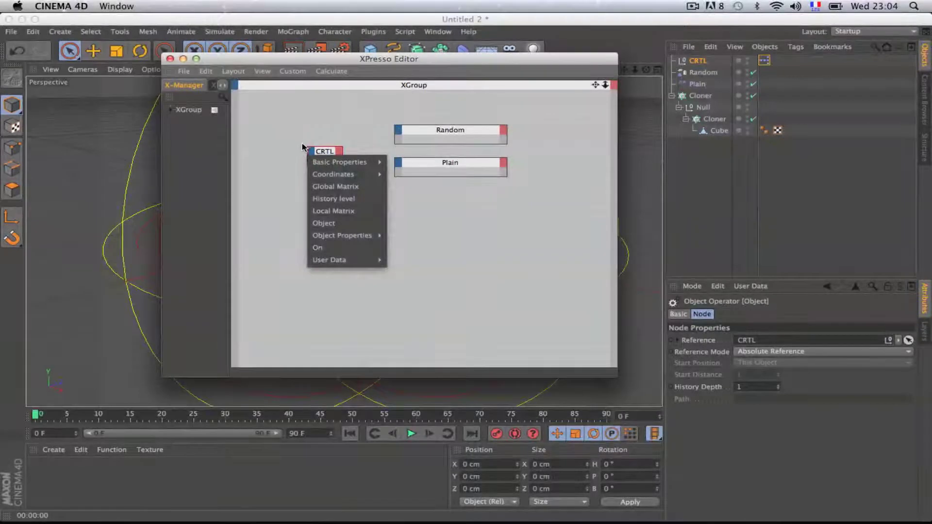
pyautogui.click(301, 143)
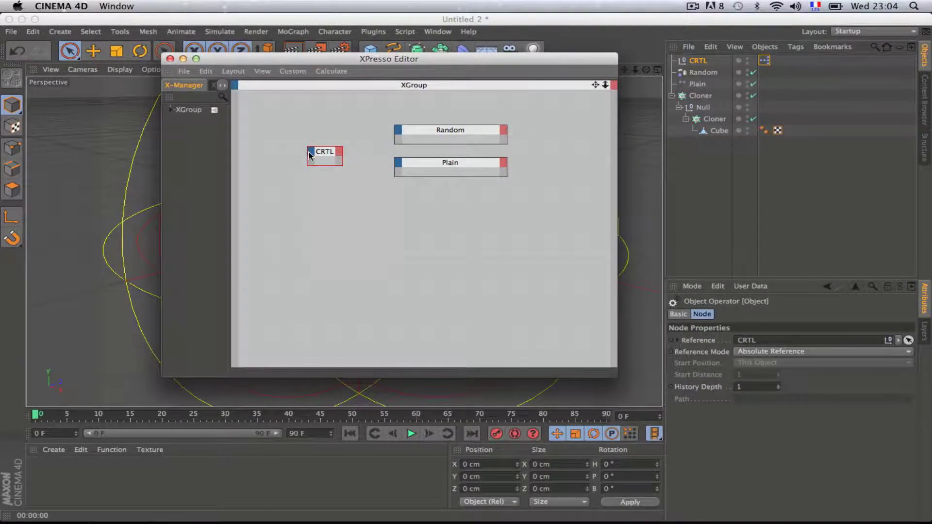
pyautogui.moveTo(307, 153); pyautogui.dragTo(259, 154)
# Examine the output ports, user data entries and node options offered for the CRTL node.
pyautogui.click(338, 152)
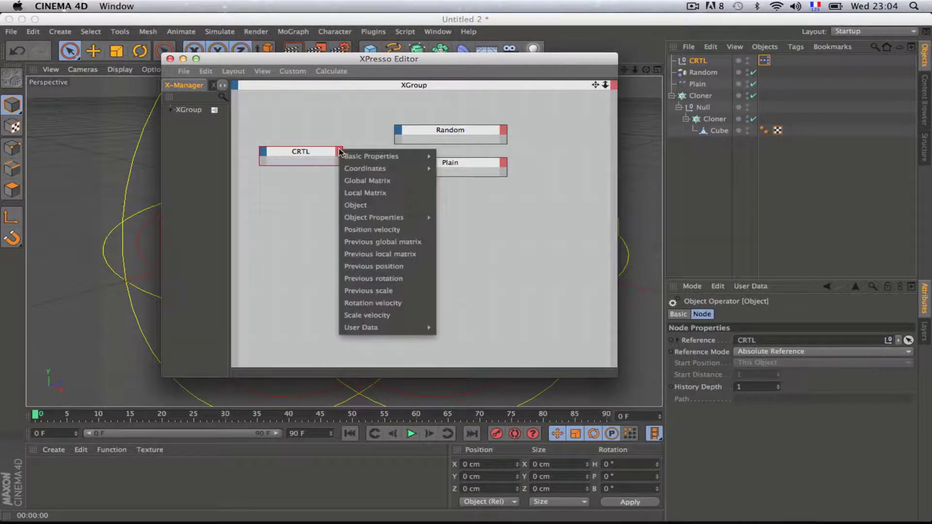
pyautogui.click(308, 123)
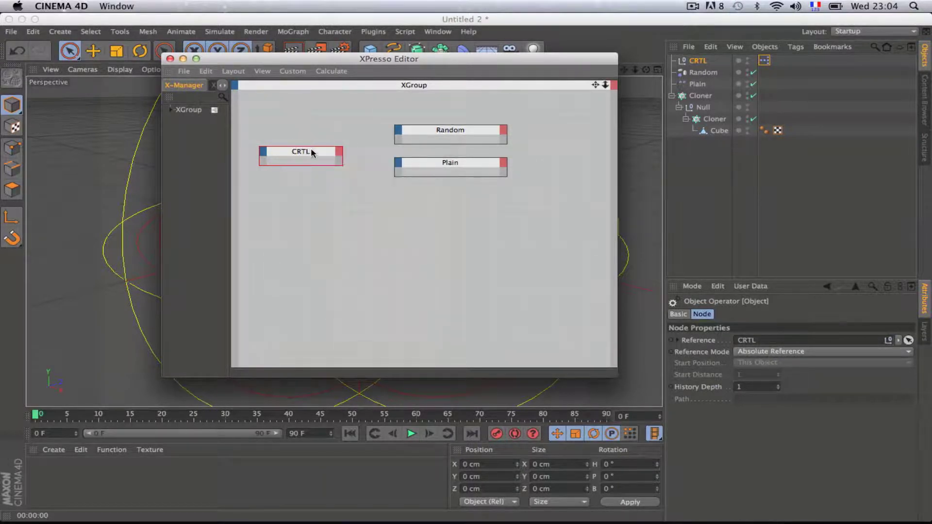
pyautogui.click(339, 152)
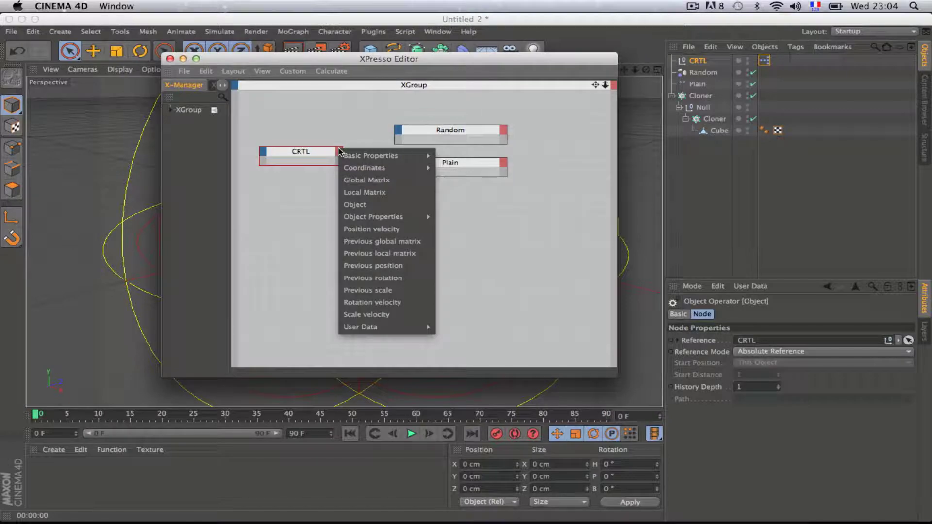
pyautogui.moveTo(392, 328)
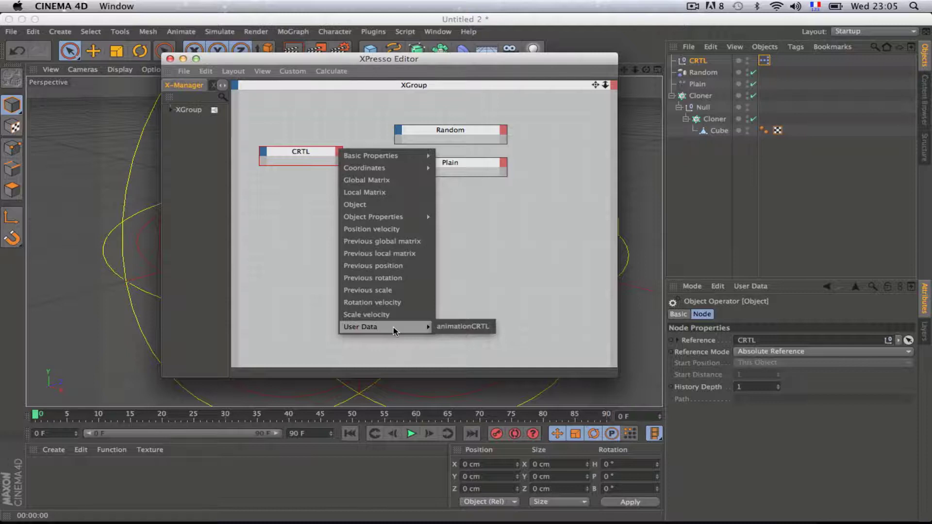
pyautogui.click(302, 157)
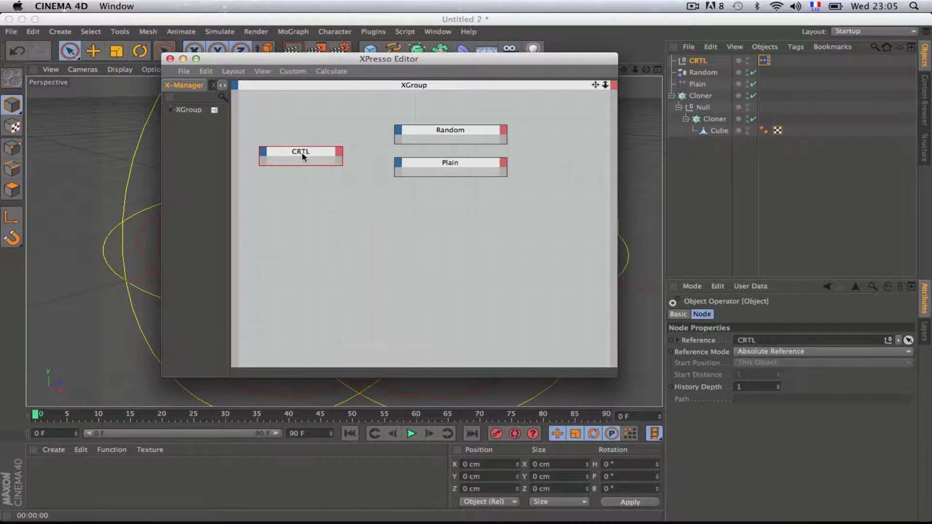
pyautogui.rightClick(311, 150)
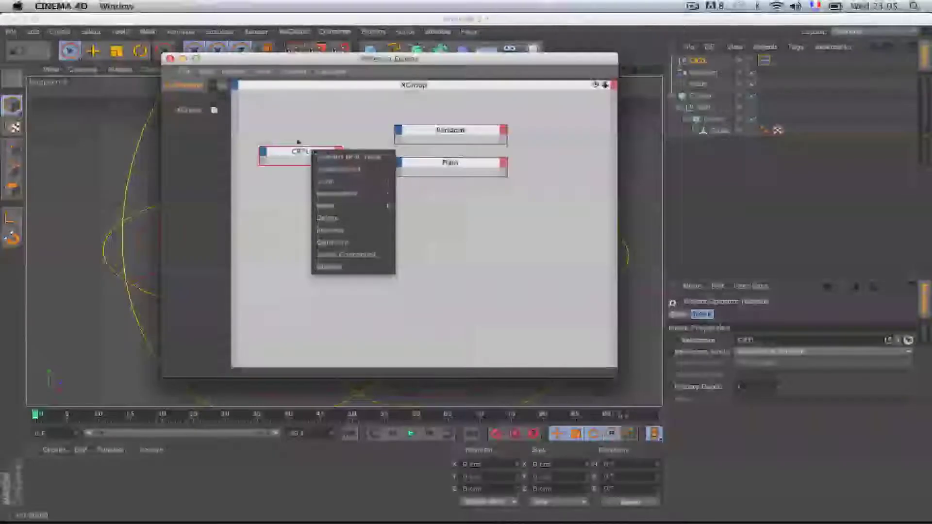
pyautogui.click(299, 142)
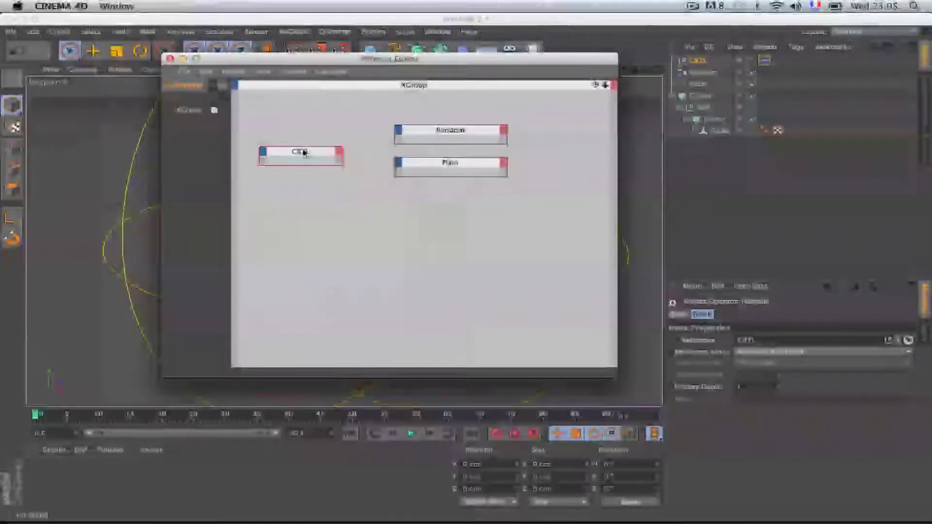
pyautogui.rightClick(309, 148)
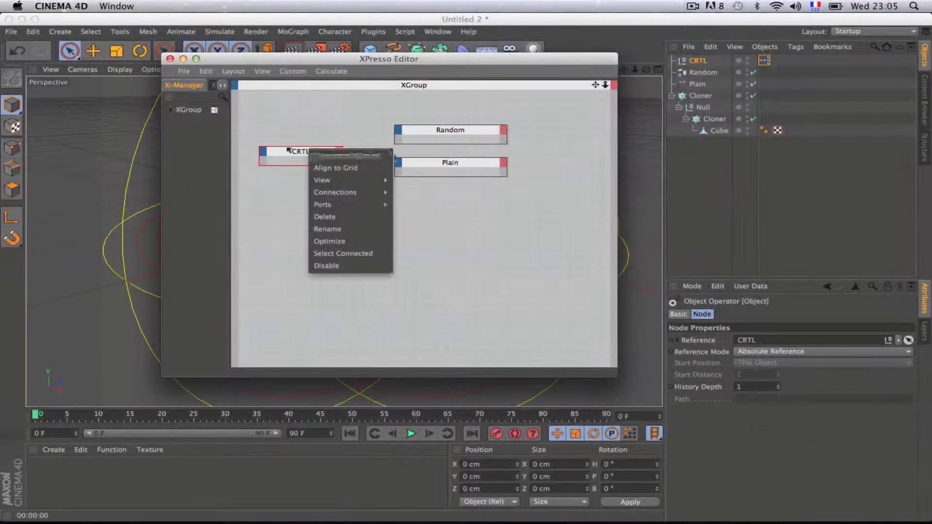
pyautogui.click(288, 151)
# Add the animationCRTL user data as an input port on the CRTL node.
pyautogui.click(263, 152)
pyautogui.moveTo(312, 256)
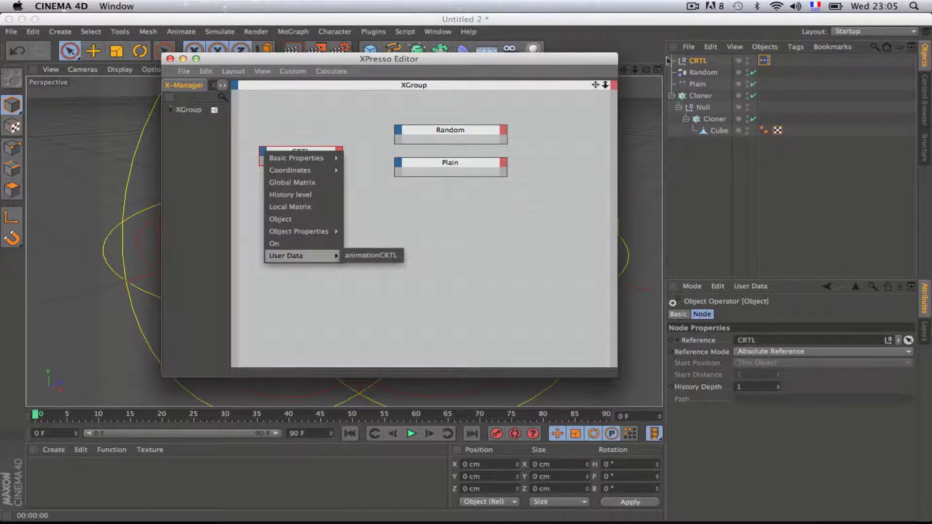
pyautogui.moveTo(303, 160)
pyautogui.click(361, 256)
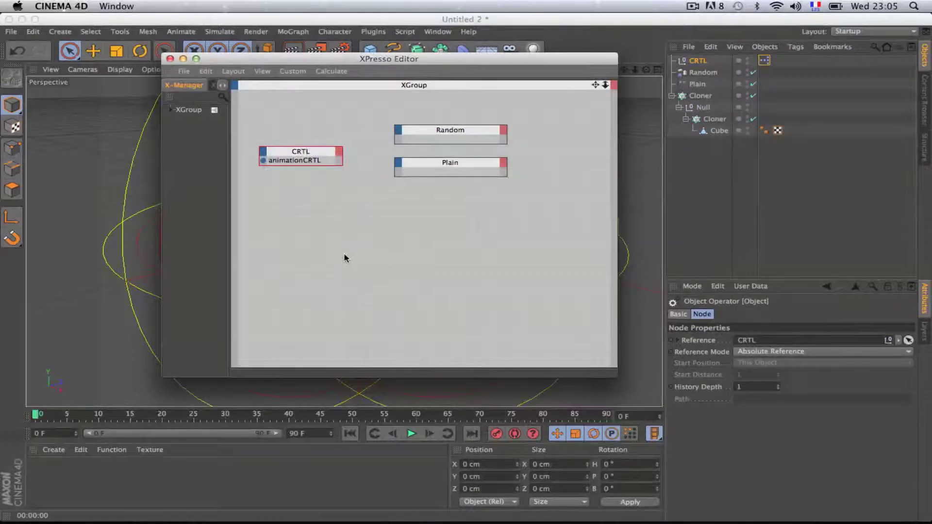
# Examine the output ports offered for the CRTL node and the Effector input ports offered for the Random node.
pyautogui.click(339, 155)
pyautogui.moveTo(351, 159)
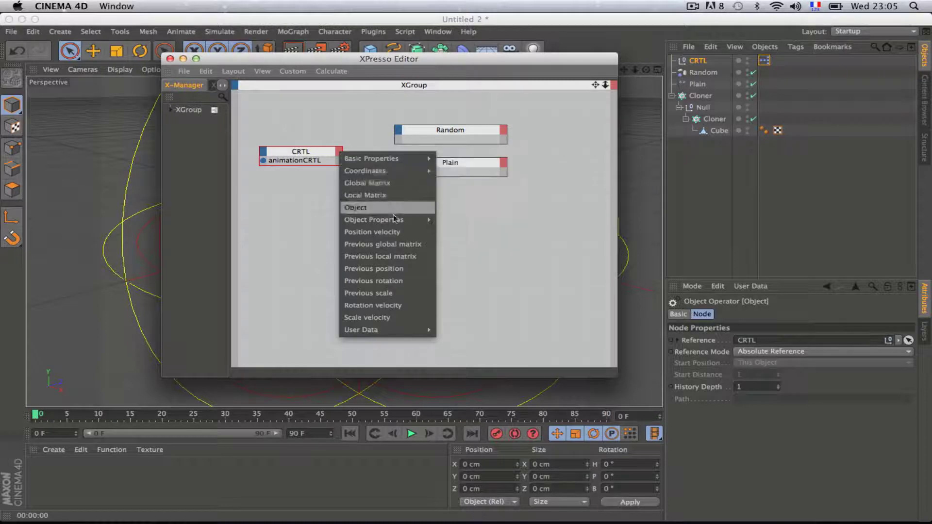
pyautogui.moveTo(415, 172)
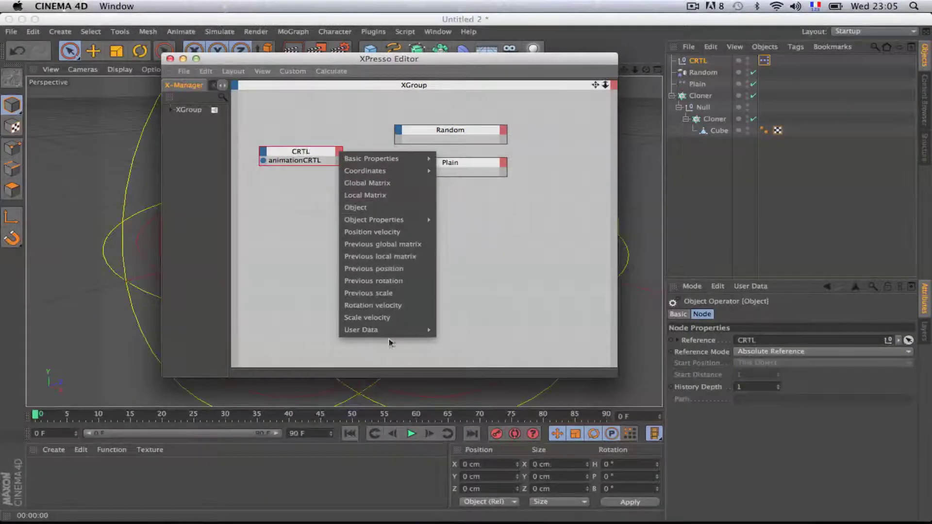
pyautogui.moveTo(392, 335)
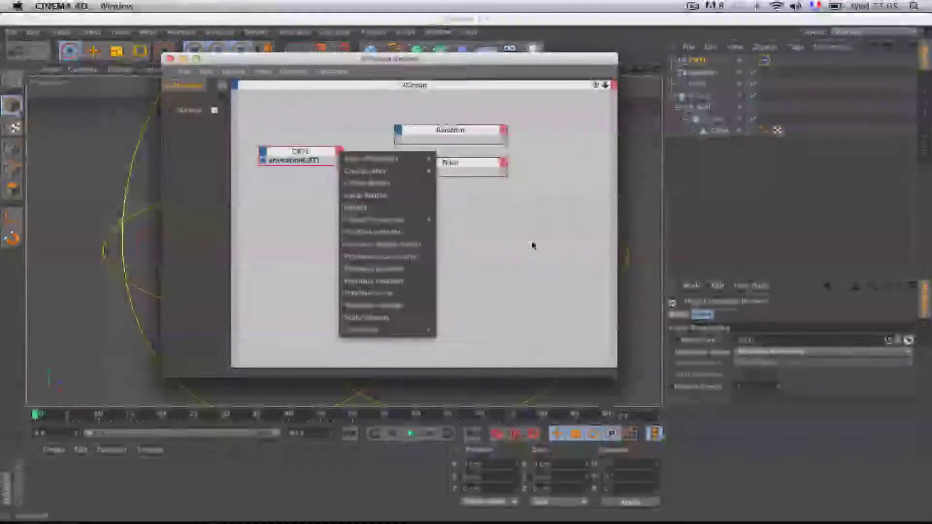
pyautogui.click(527, 242)
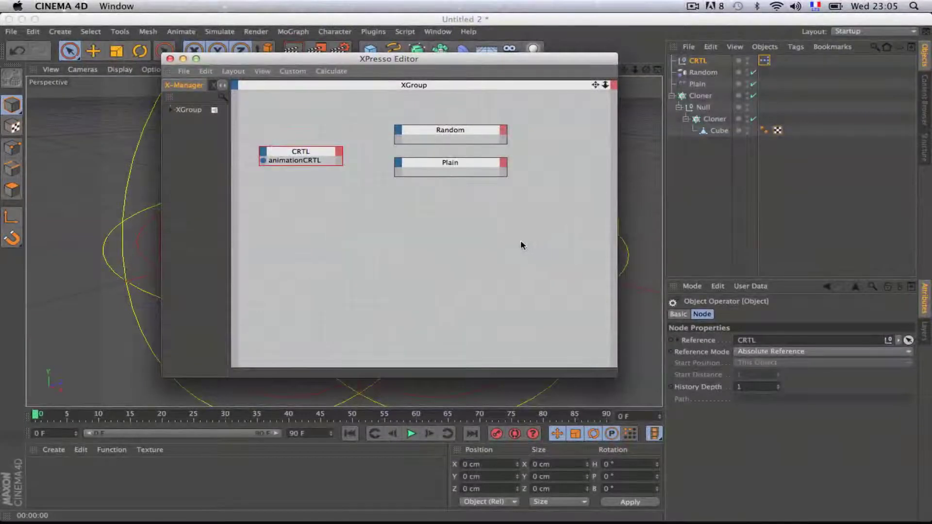
pyautogui.click(399, 130)
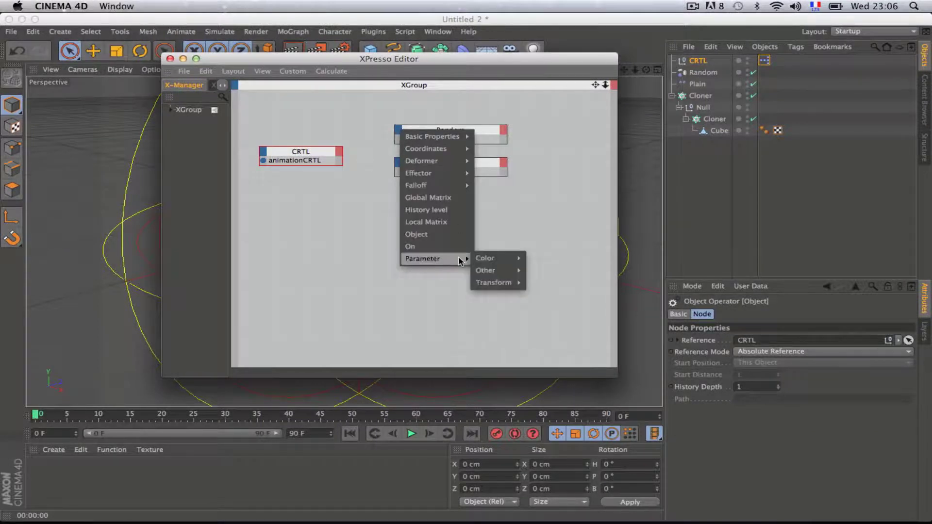
pyautogui.moveTo(451, 263)
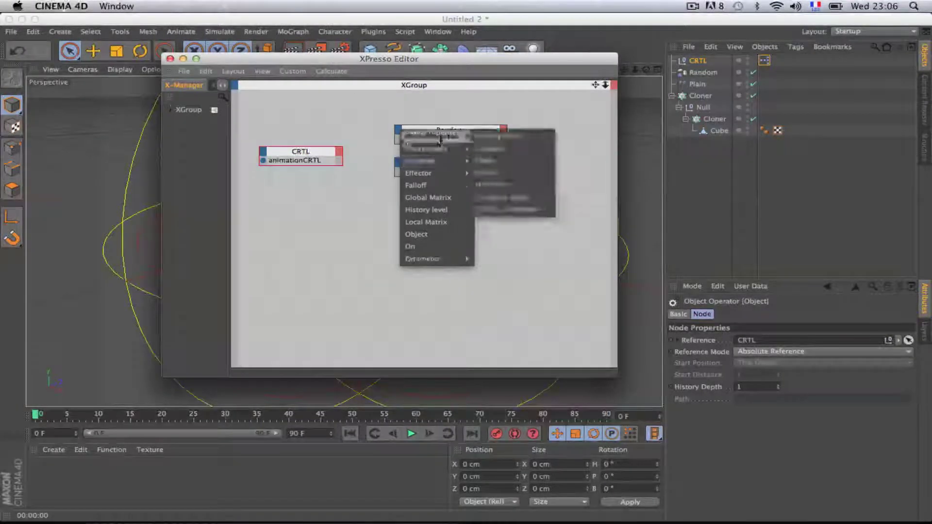
pyautogui.moveTo(456, 176)
pyautogui.moveTo(520, 199)
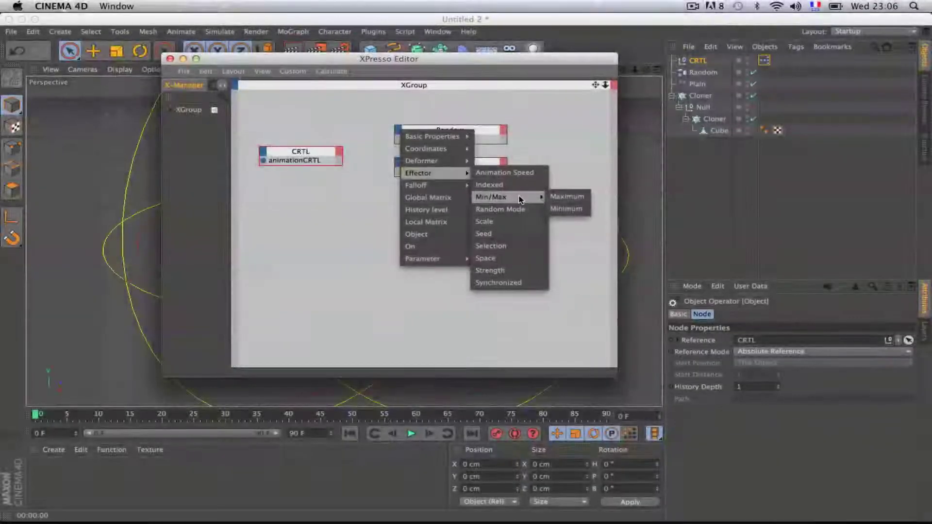
pyautogui.click(576, 111)
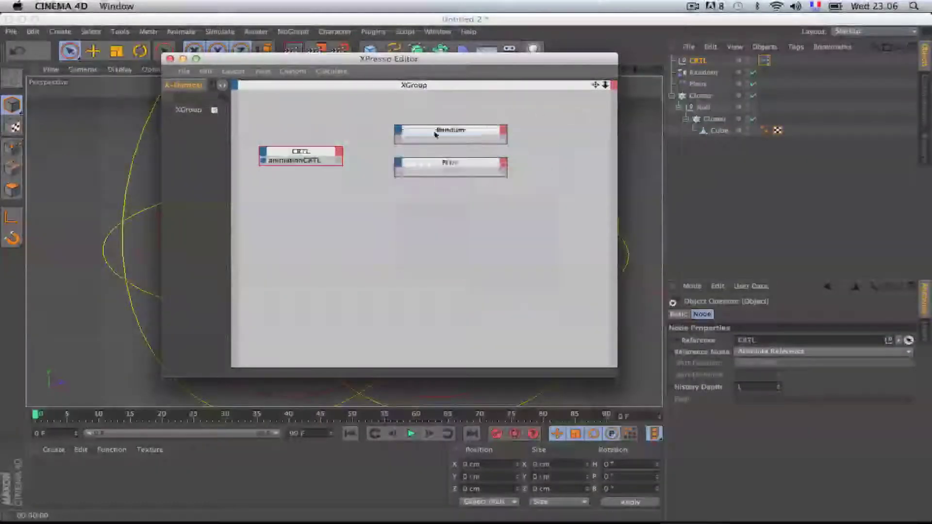
pyautogui.click(337, 152)
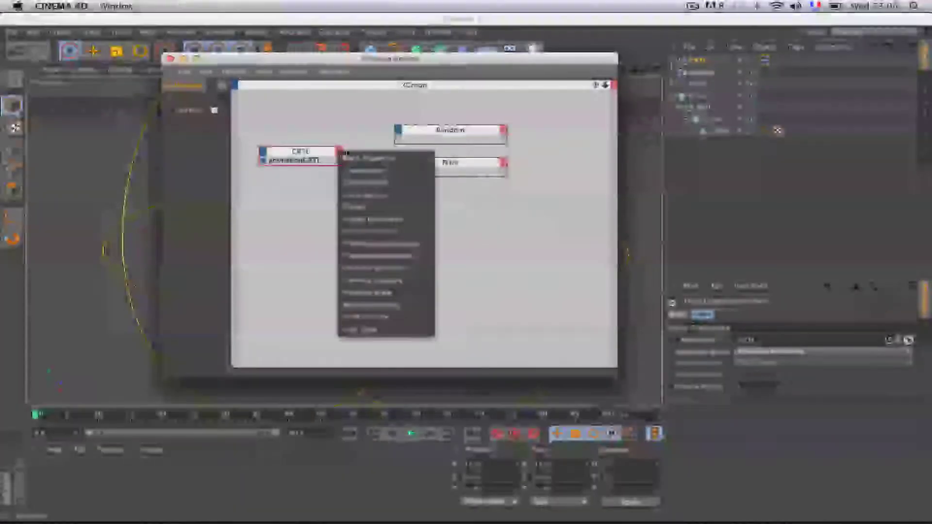
pyautogui.click(368, 141)
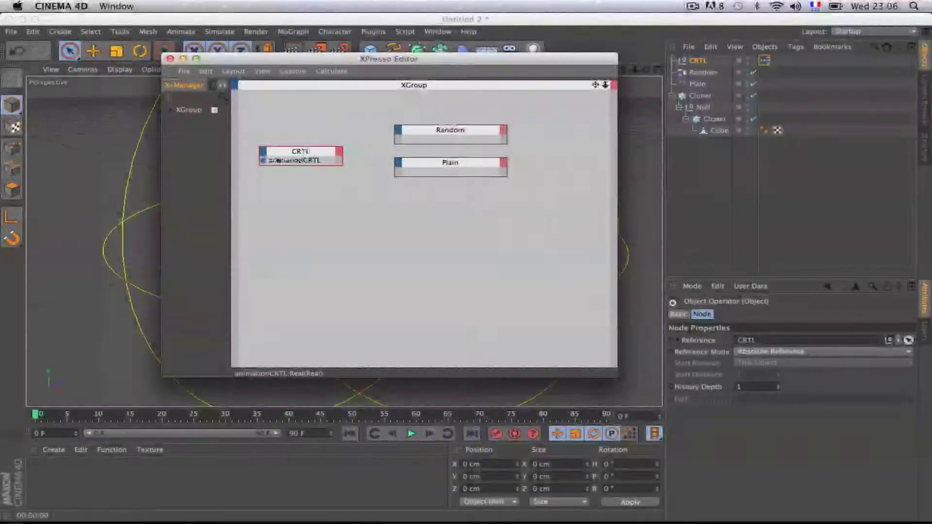
pyautogui.click(693, 5)
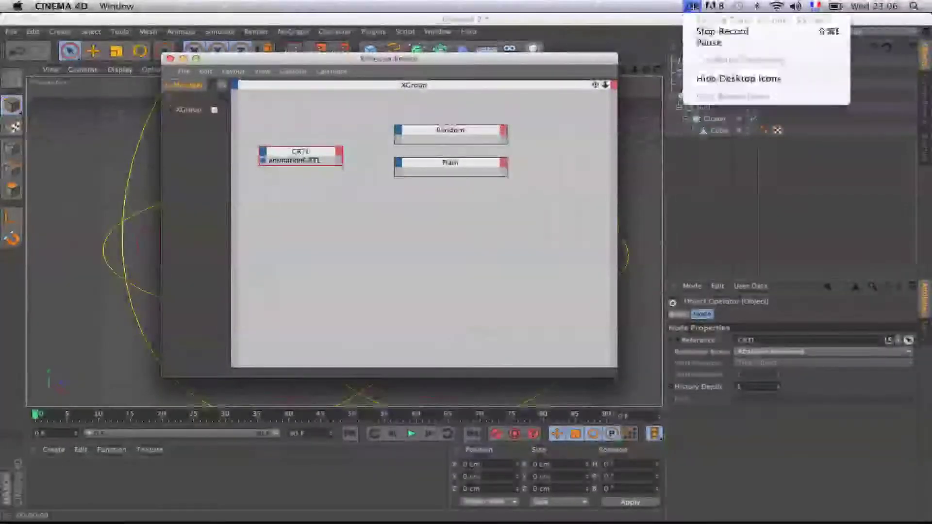
pyautogui.click(709, 42)
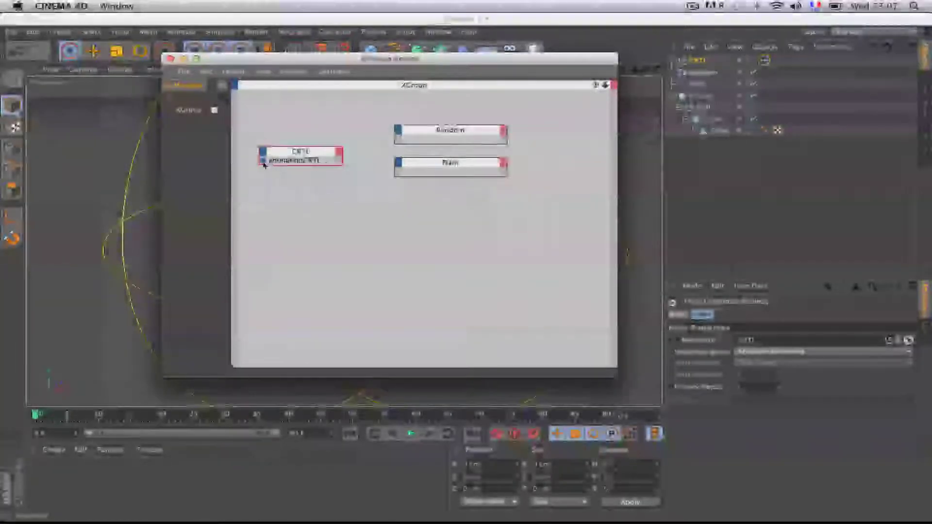
# Delete the animationCRTL input port from the CRTL node.
pyautogui.rightClick(291, 163)
pyautogui.click(316, 162)
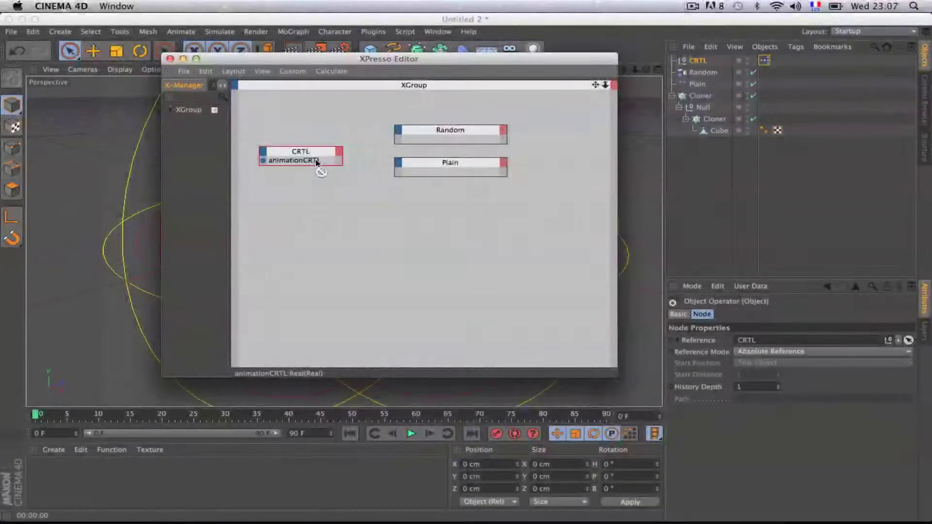
pyautogui.rightClick(316, 163)
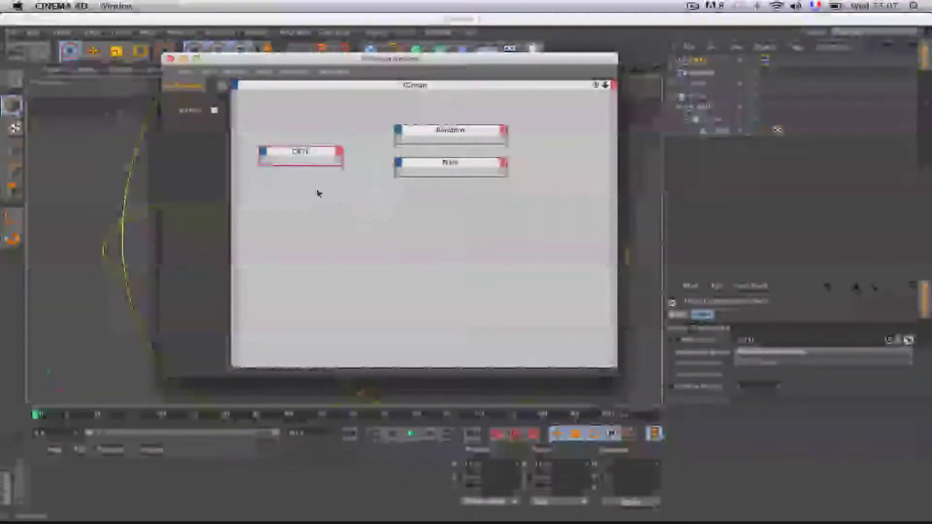
# Add the animationCRTL user data as an output port on the CRTL node.
pyautogui.click(338, 153)
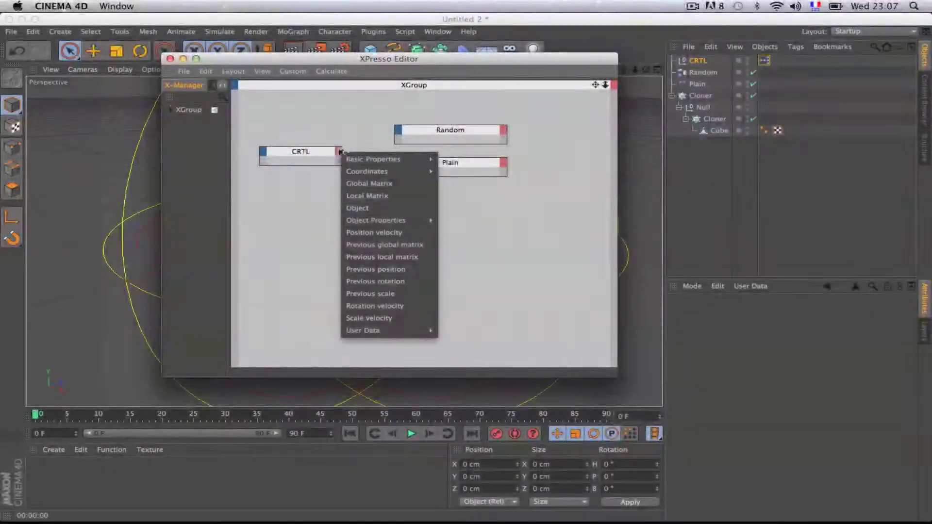
pyautogui.click(329, 149)
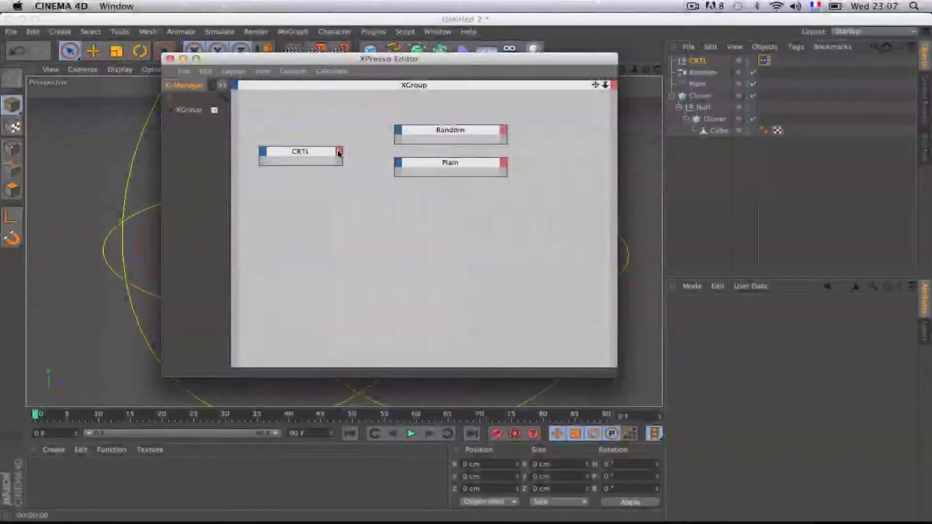
pyautogui.click(339, 153)
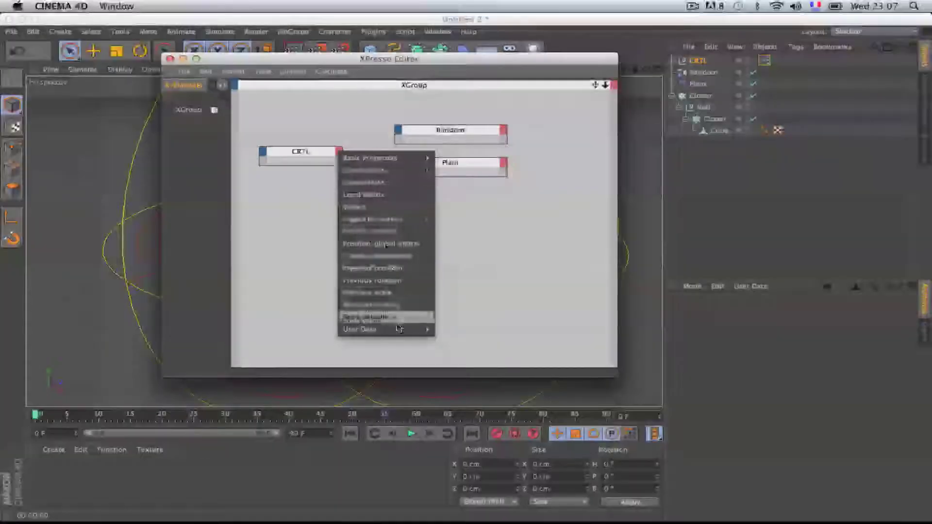
pyautogui.moveTo(407, 329)
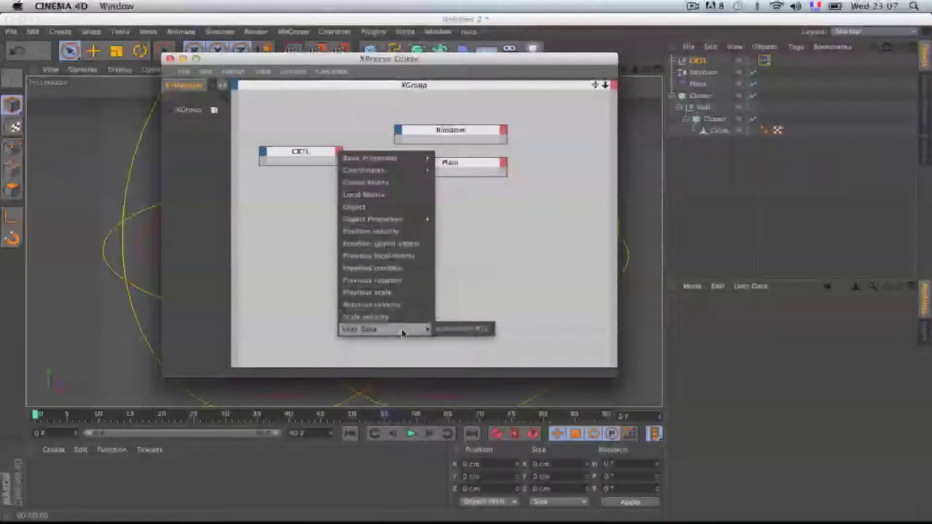
pyautogui.click(456, 330)
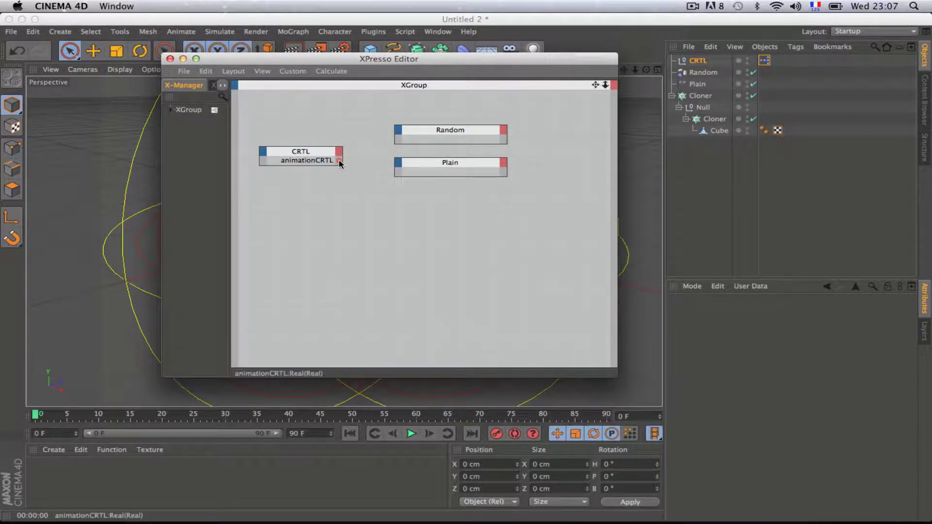
# Wire the CRTL node's animationCRTL output to new Falloff input ports on the Random and Plain nodes.
pyautogui.moveTo(339, 161); pyautogui.dragTo(401, 132)
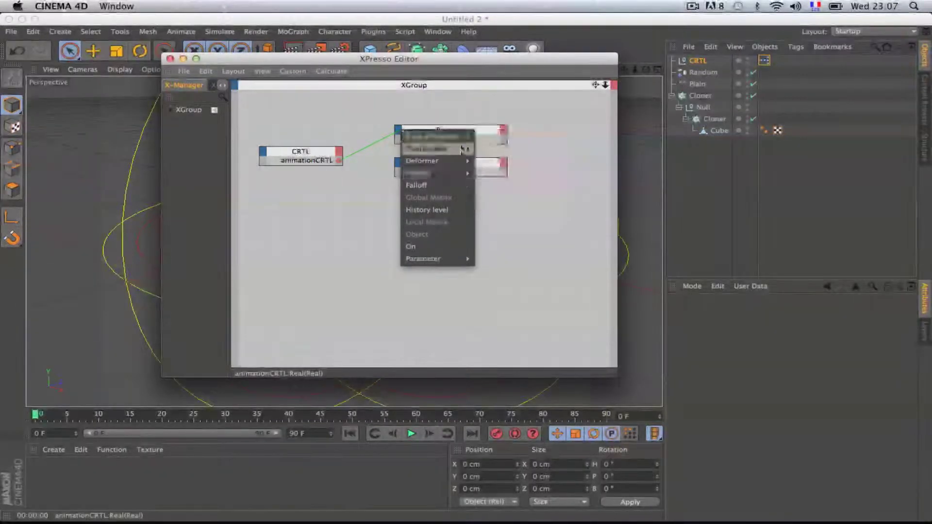
pyautogui.moveTo(454, 185)
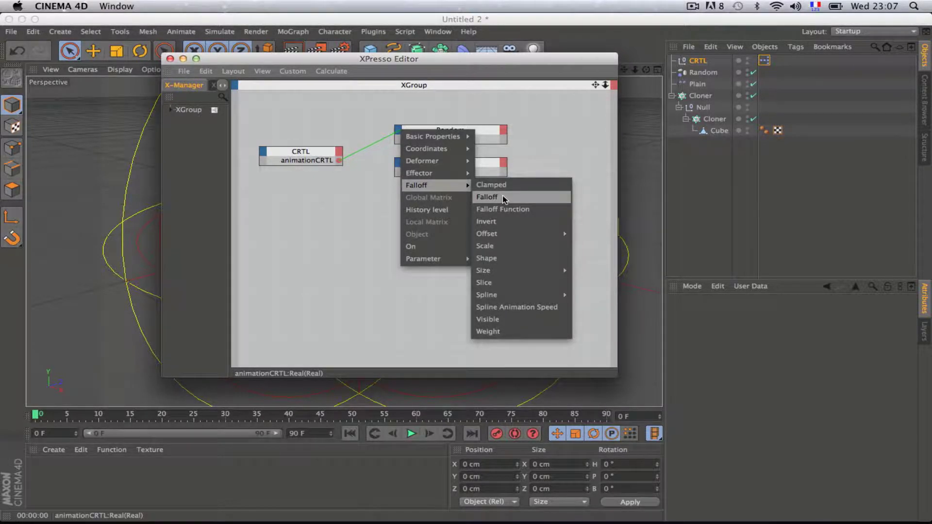
pyautogui.click(505, 199)
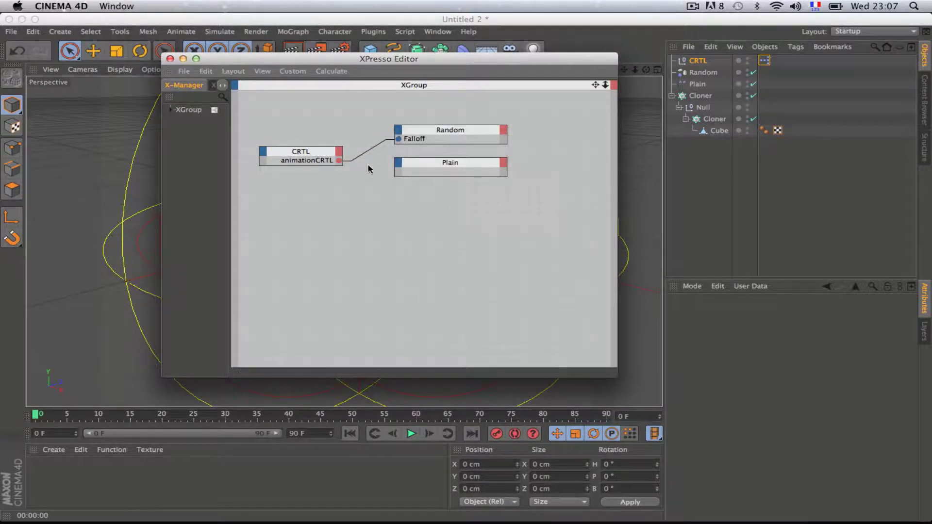
pyautogui.moveTo(367, 173); pyautogui.dragTo(397, 166)
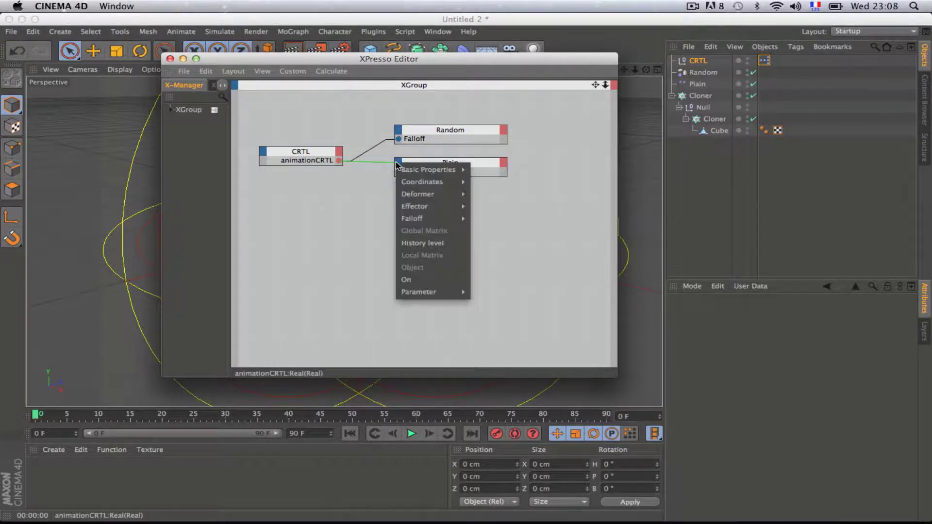
pyautogui.moveTo(454, 219)
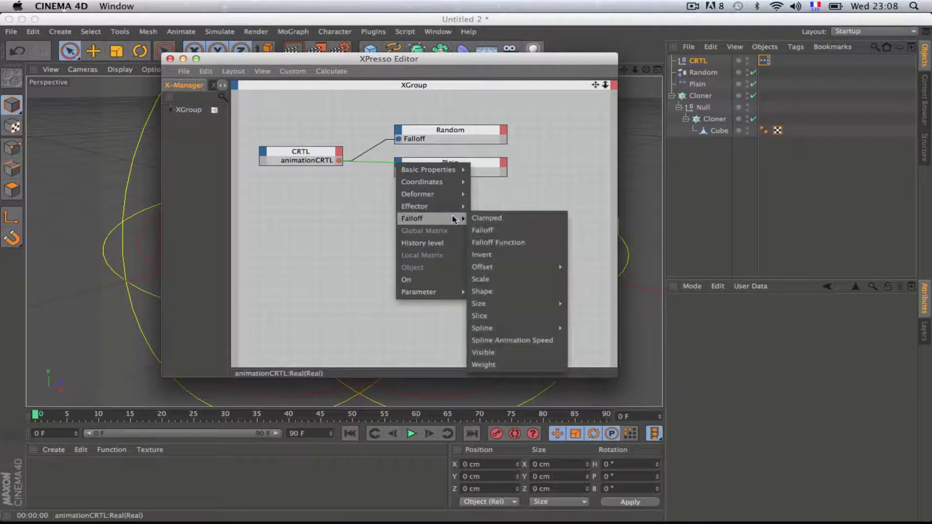
pyautogui.click(501, 234)
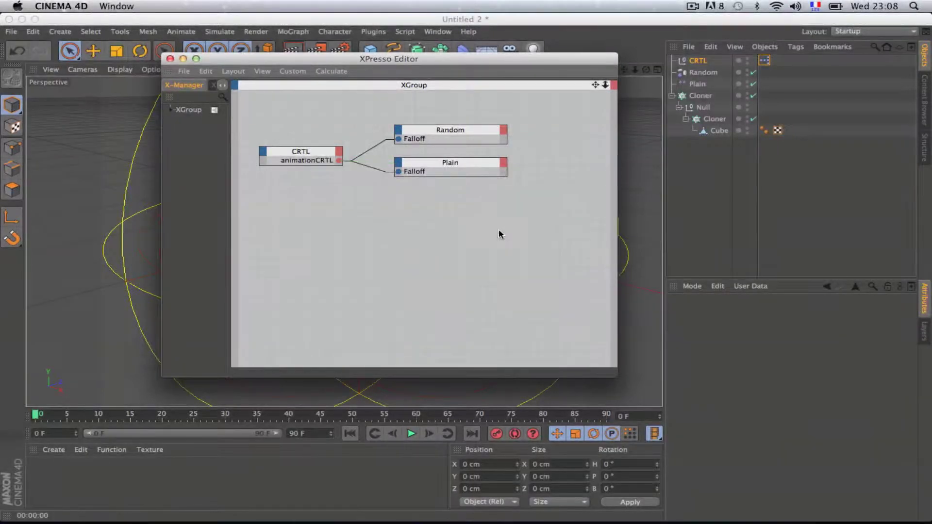
# Delete the Falloff input ports from the Random and Plain nodes.
pyautogui.rightClick(416, 140)
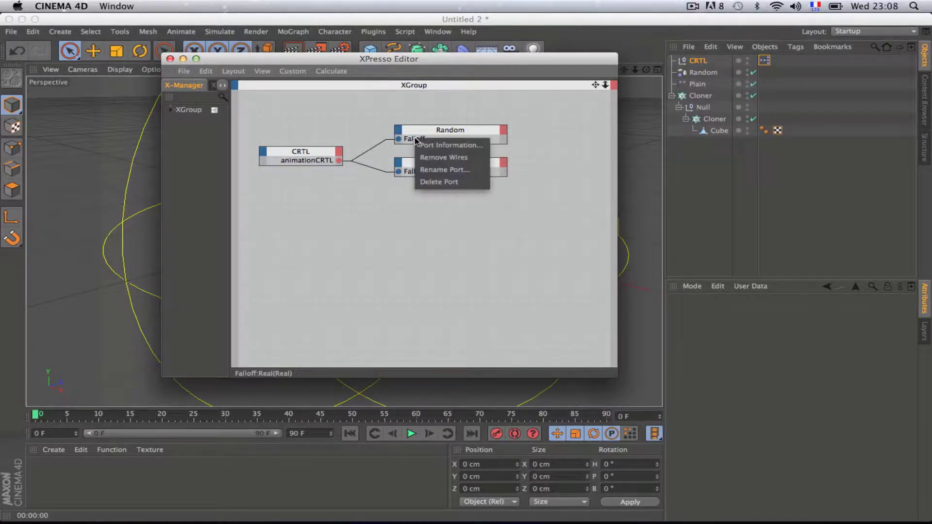
pyautogui.click(437, 181)
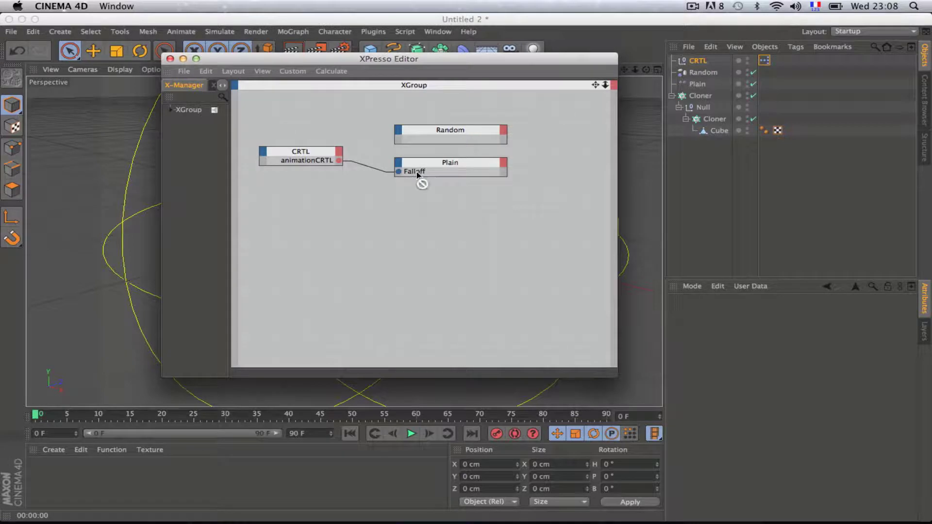
pyautogui.rightClick(417, 174)
pyautogui.click(436, 214)
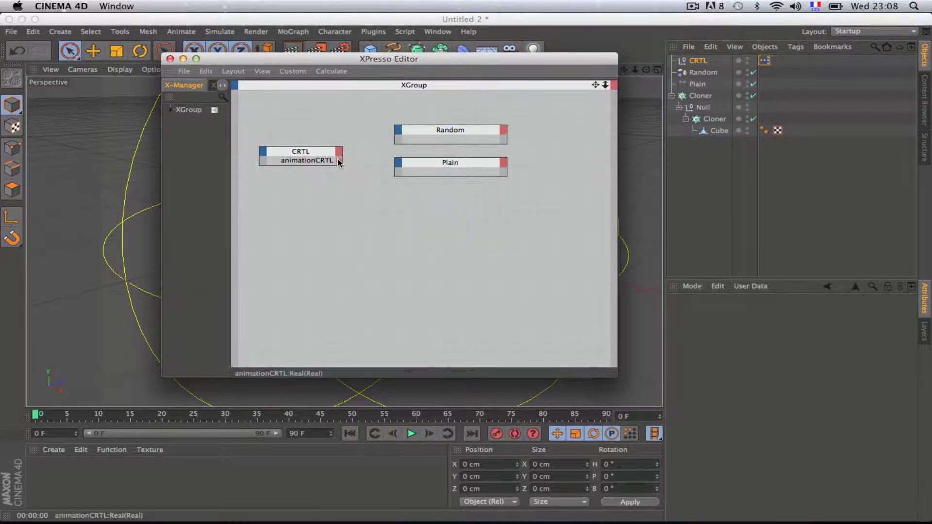
pyautogui.moveTo(339, 162); pyautogui.dragTo(398, 132)
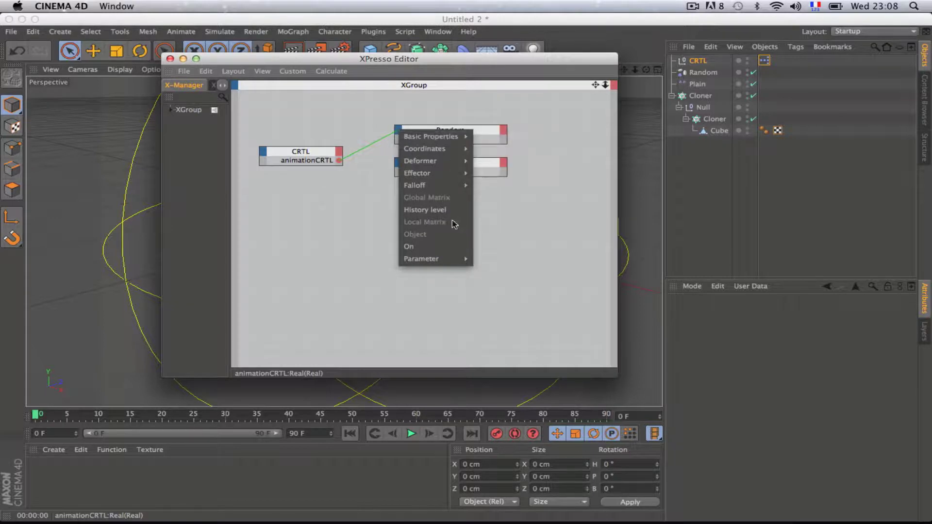
pyautogui.moveTo(439, 187)
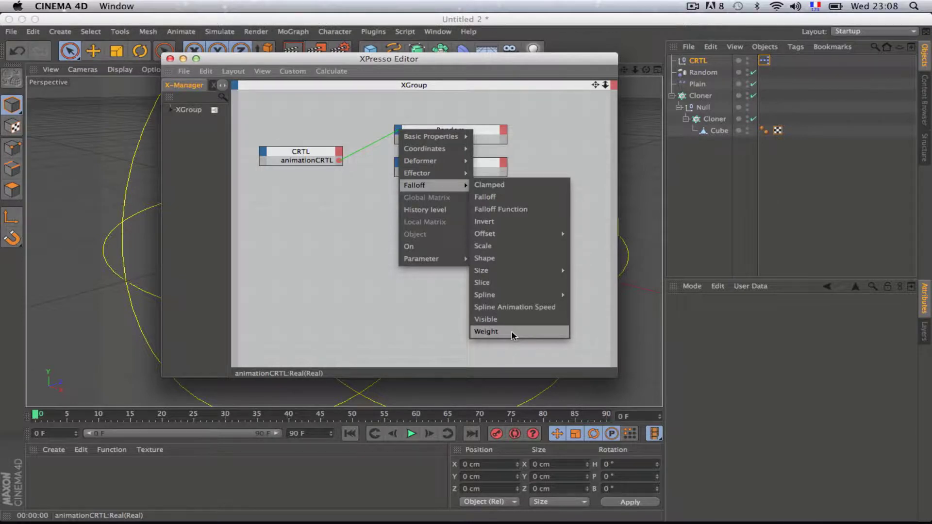
pyautogui.click(567, 119)
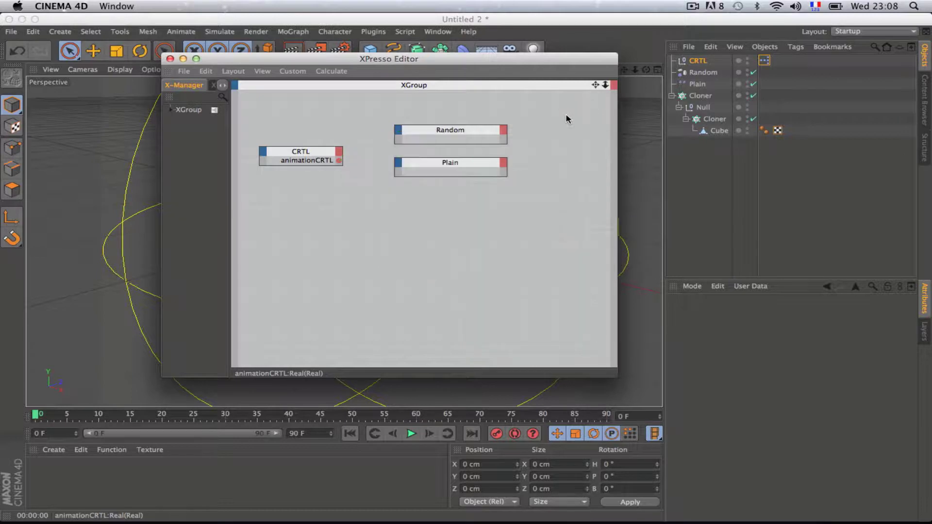
# Set the falloff Weight of the Random and Plain effectors together to 5% and move the XPresso Editor to uncover the cubes in the viewport.
pyautogui.moveTo(724, 71); pyautogui.dragTo(690, 87)
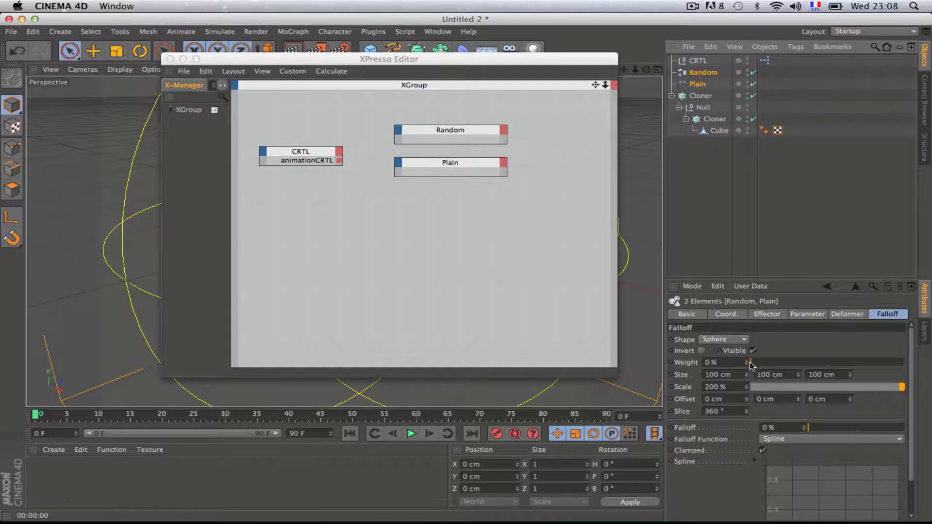
pyautogui.click(767, 363)
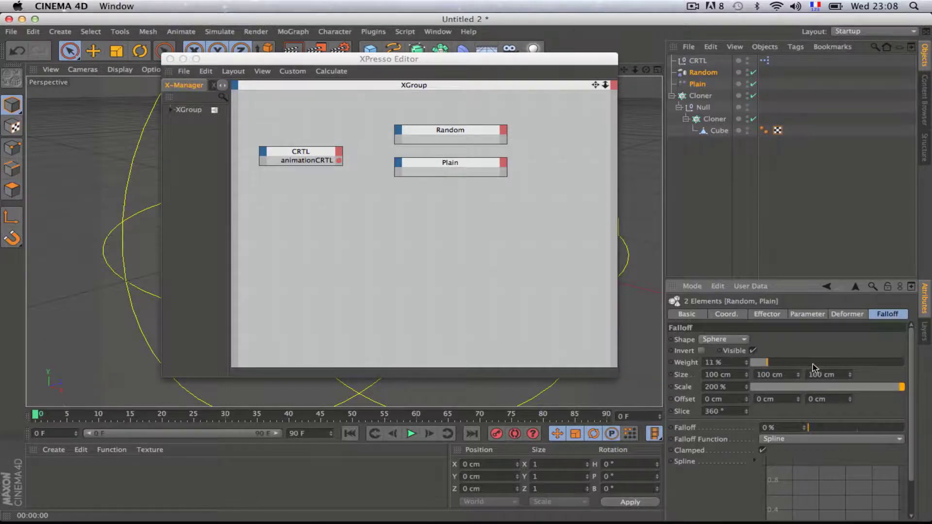
pyautogui.moveTo(814, 368); pyautogui.dragTo(757, 368)
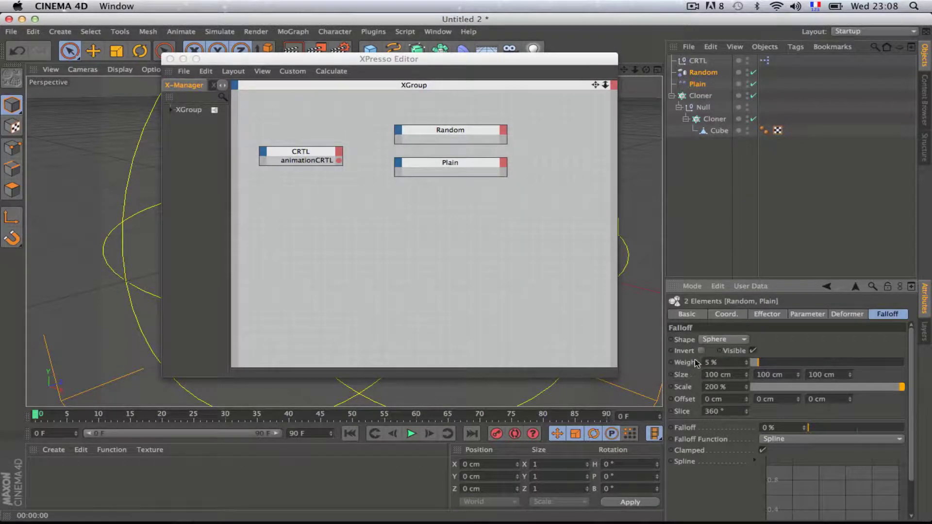
pyautogui.moveTo(396, 61); pyautogui.dragTo(292, 275)
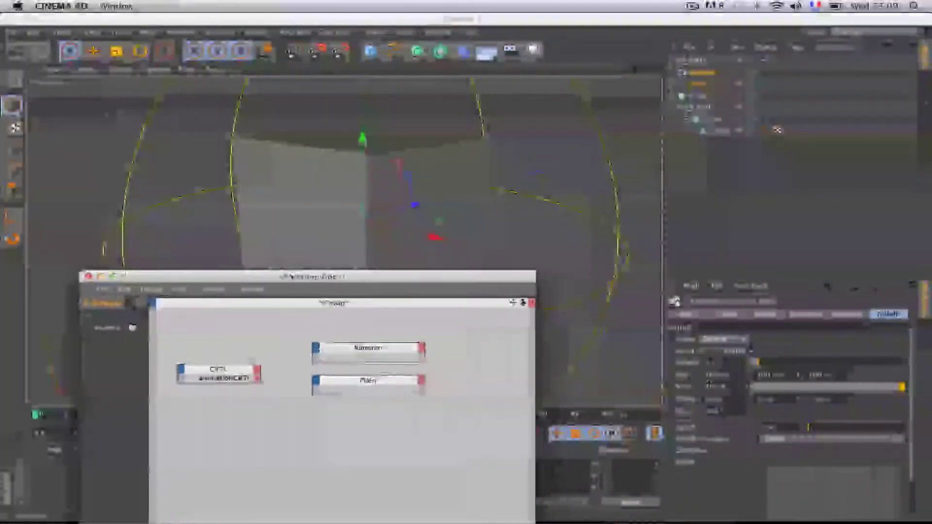
# Reset the falloff Weight of the Random and Plain effectors to 0% and wire animationCRTL to a new Weight input on the Random node.
pyautogui.moveTo(760, 367); pyautogui.dragTo(701, 370)
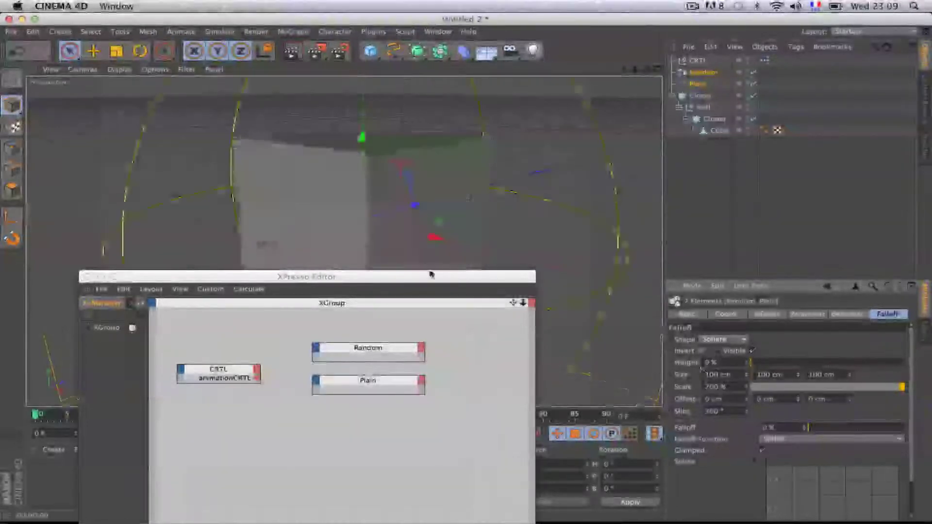
pyautogui.moveTo(432, 274); pyautogui.dragTo(539, 45)
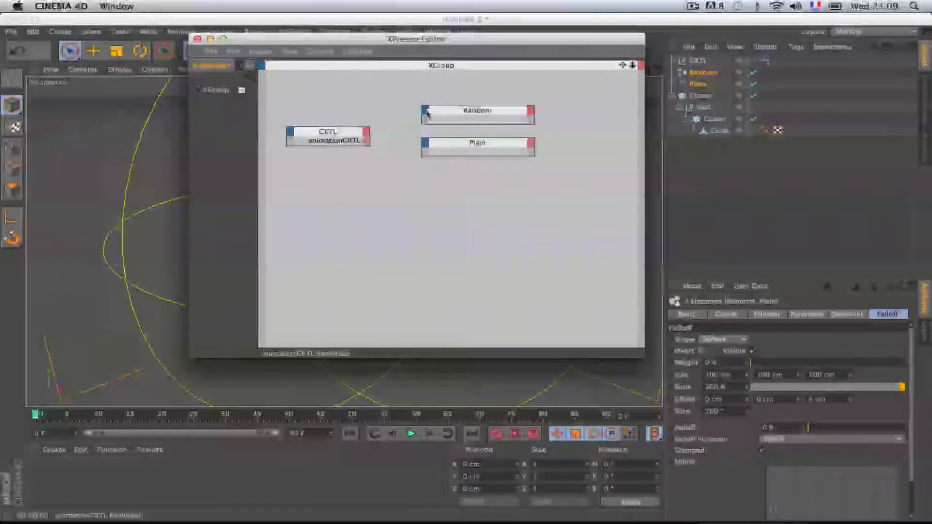
pyautogui.moveTo(426, 112); pyautogui.dragTo(423, 112)
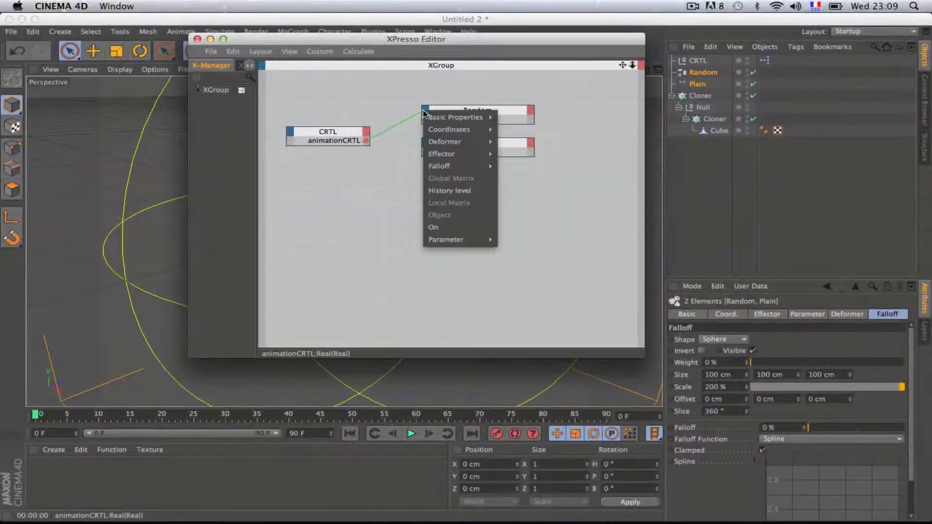
pyautogui.moveTo(470, 167)
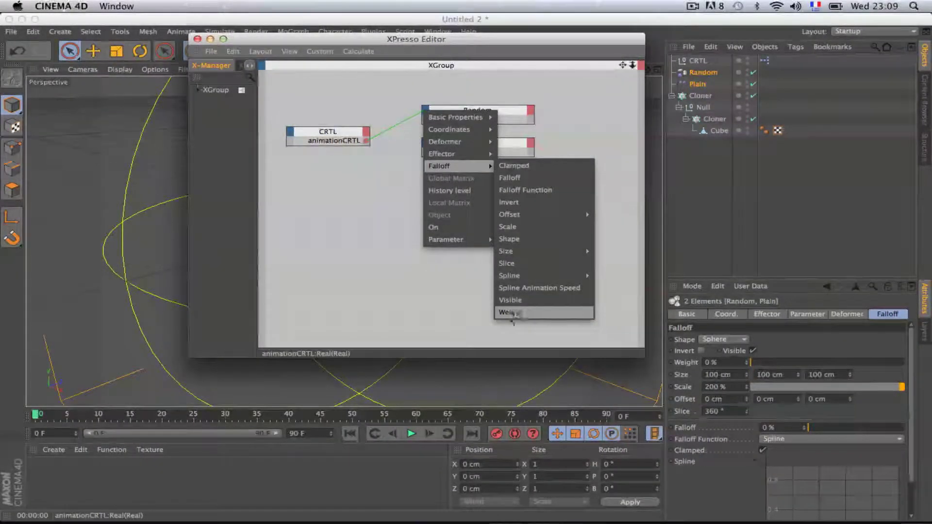
pyautogui.click(515, 315)
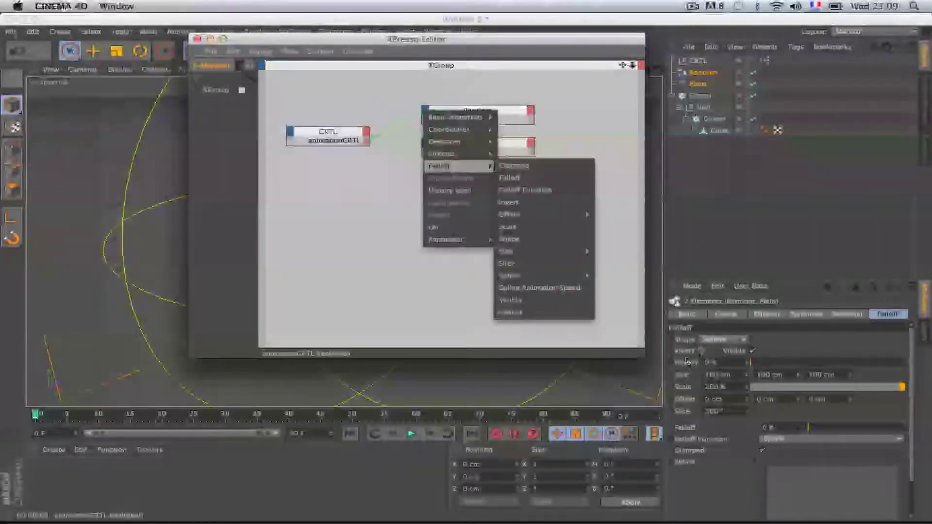
pyautogui.click(516, 313)
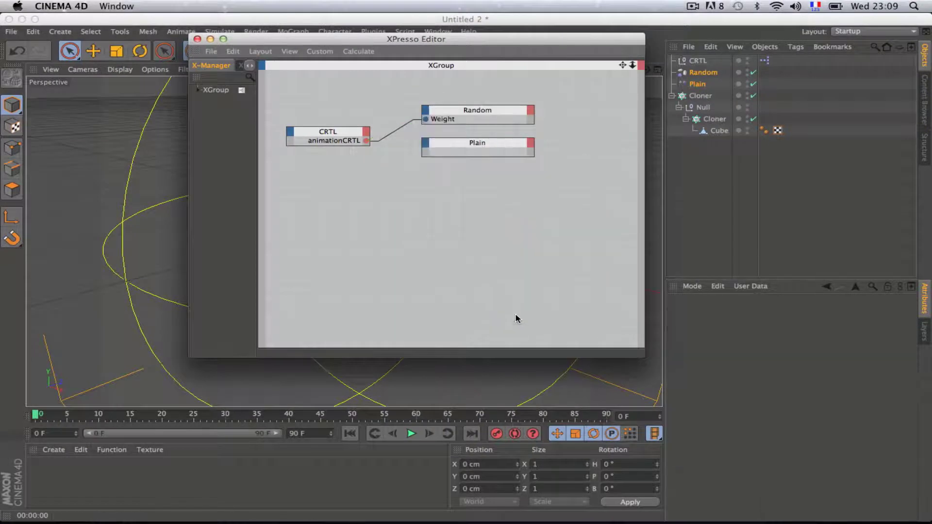
# Wire the CRTL node's animationCRTL output to a new falloff Weight input on the Plain node and close the XPresso Editor.
pyautogui.moveTo(367, 142); pyautogui.dragTo(427, 145)
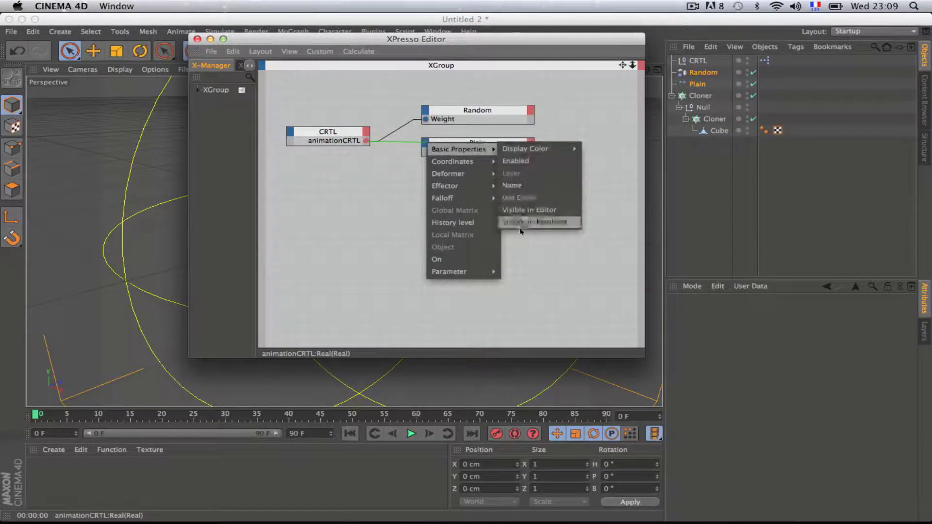
pyautogui.moveTo(473, 271)
pyautogui.moveTo(478, 199)
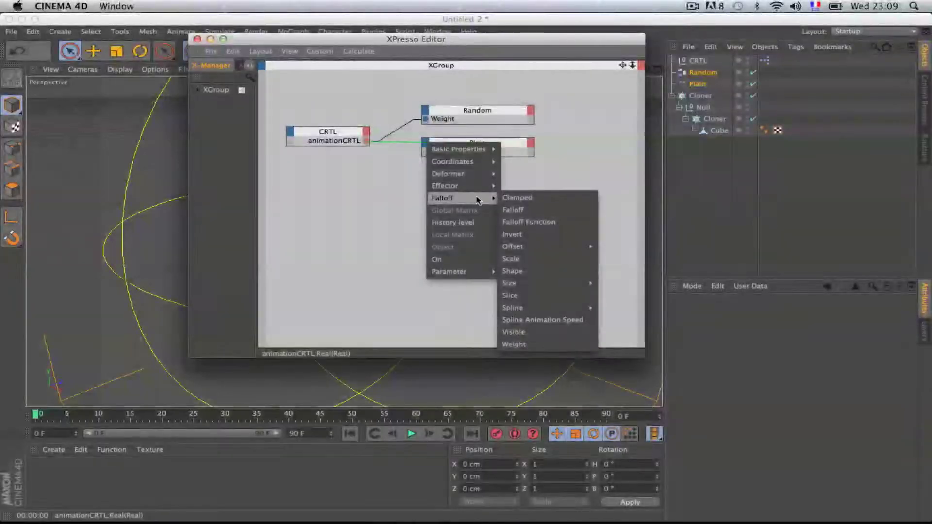
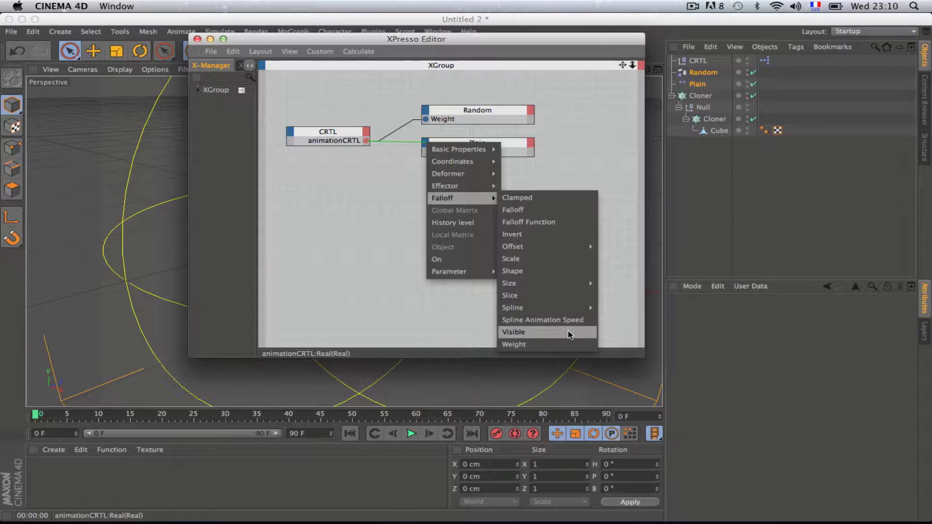
pyautogui.click(539, 344)
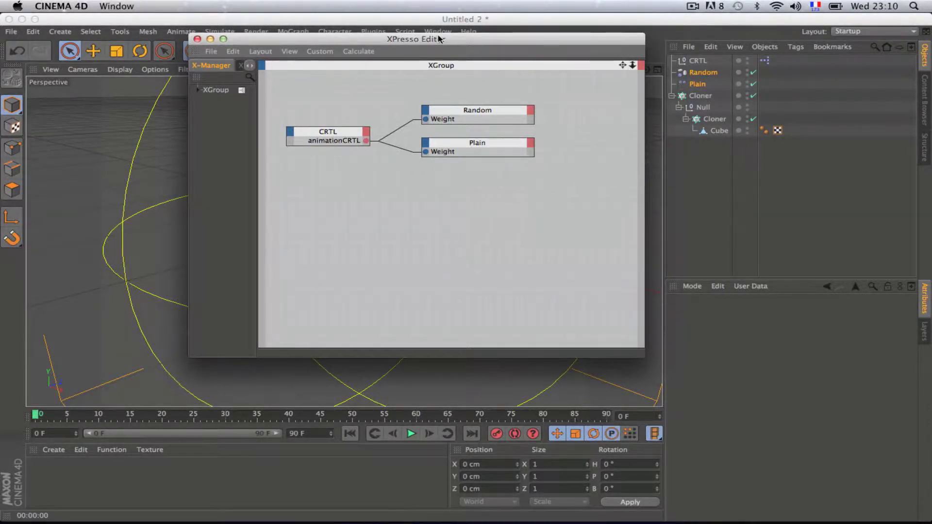
pyautogui.moveTo(244, 43); pyautogui.dragTo(332, 56)
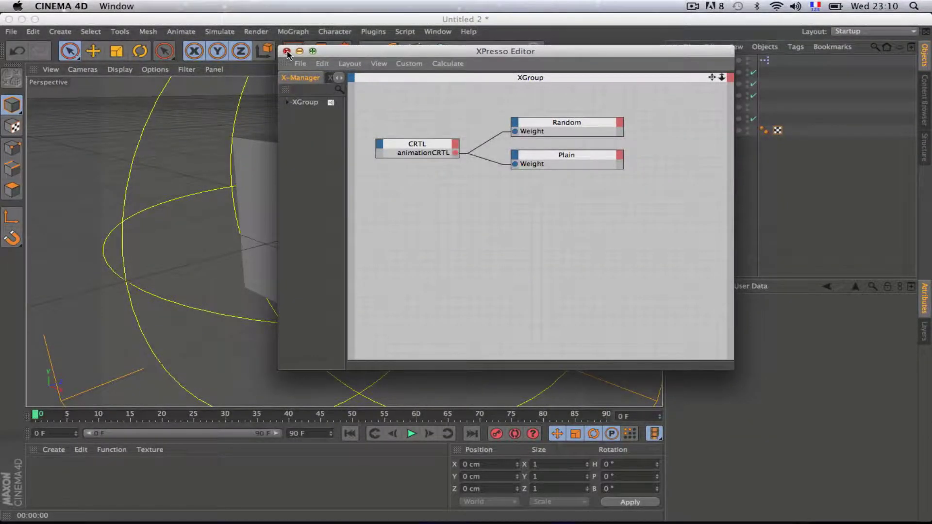
pyautogui.click(287, 51)
# Test low animationCRTL values up to 5% on the CRTL null and set the value back to 0%.
pyautogui.click(698, 61)
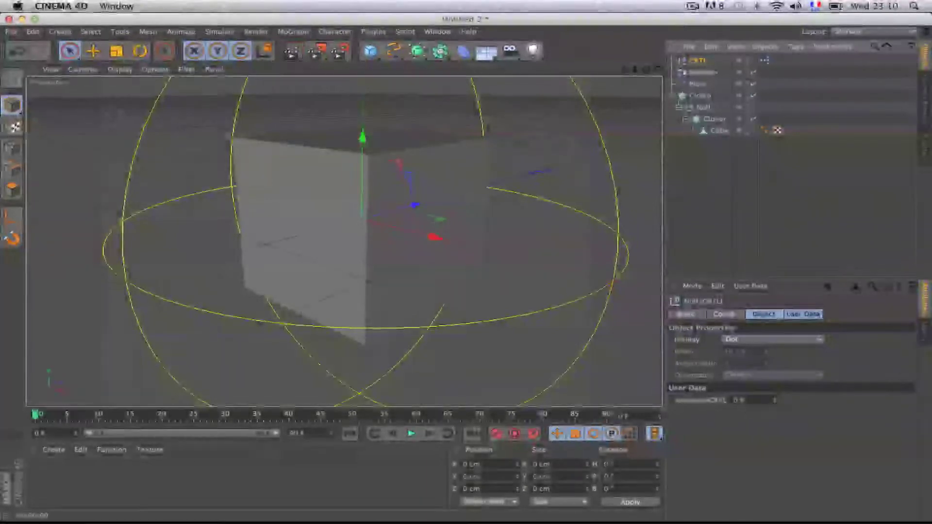
pyautogui.click(737, 400)
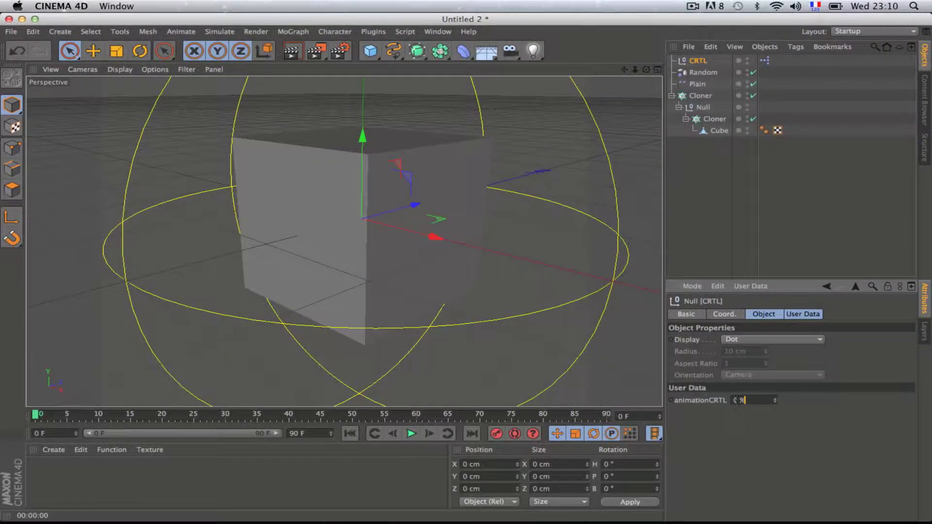
pyautogui.press('BackSpace')
pyautogui.write('3')
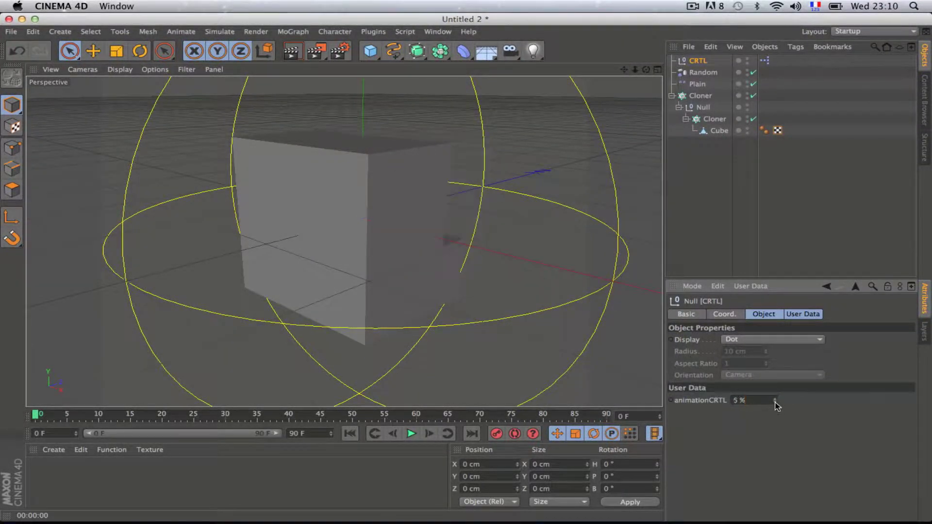
pyautogui.press('Return')
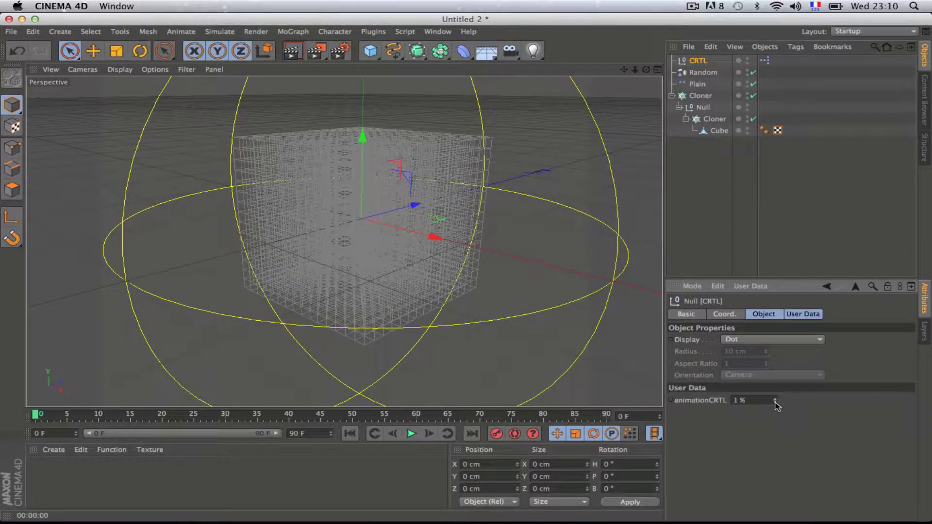
pyautogui.click(775, 402)
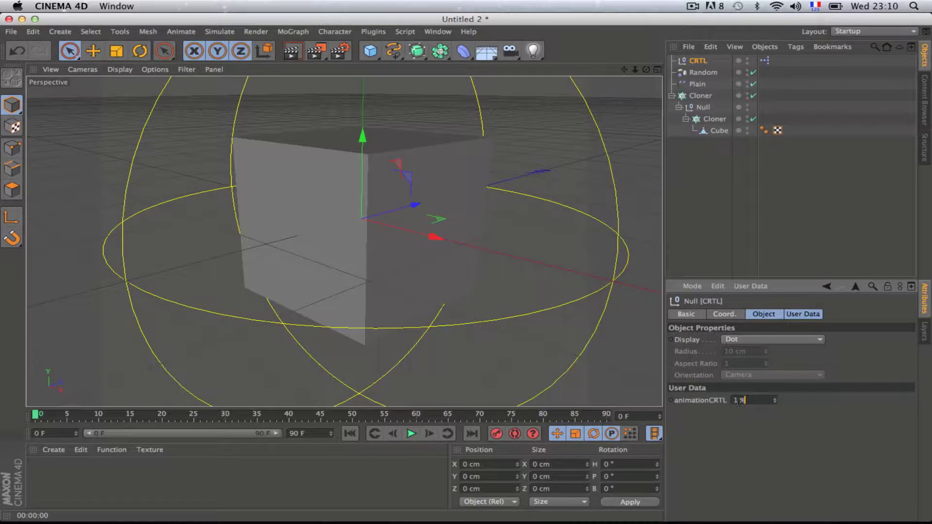
pyautogui.write('0')
pyautogui.press('Return')
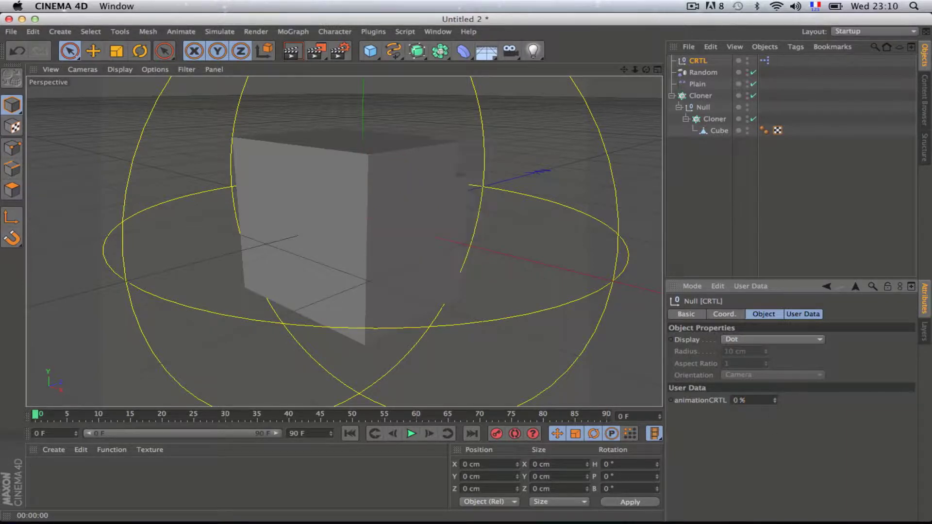
# Raise animationCRTL on the CRTL null to 48% to scatter the cubes and render the perspective view.
pyautogui.moveTo(775, 400)
pyautogui.mouseDown()
pyautogui.moveTo(774, 354)
pyautogui.moveTo(775, 390)
pyautogui.mouseUp()
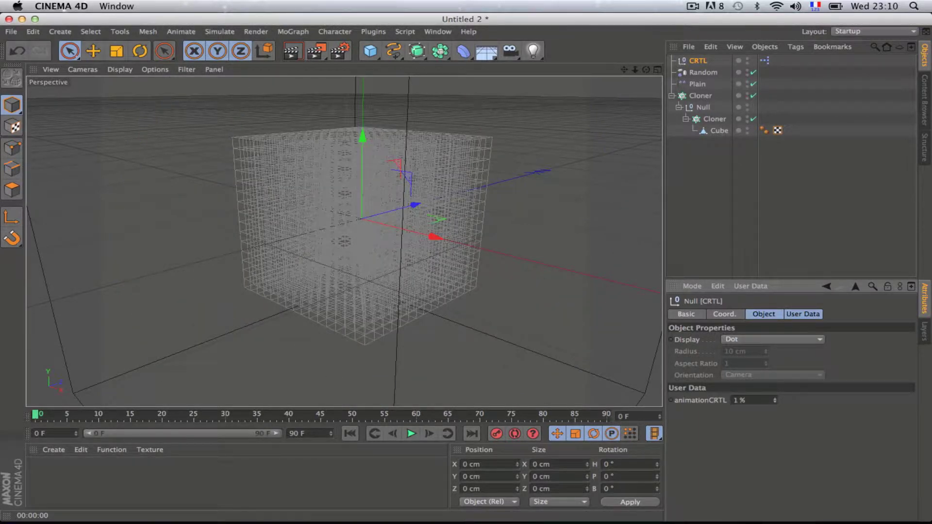
pyautogui.moveTo(775, 401); pyautogui.dragTo(775, 372)
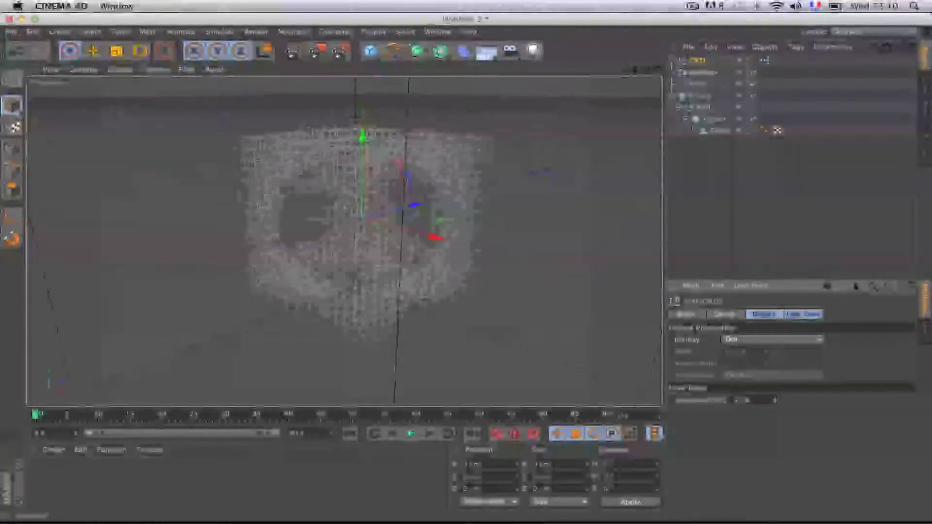
pyautogui.moveTo(774, 400); pyautogui.dragTo(775, 390)
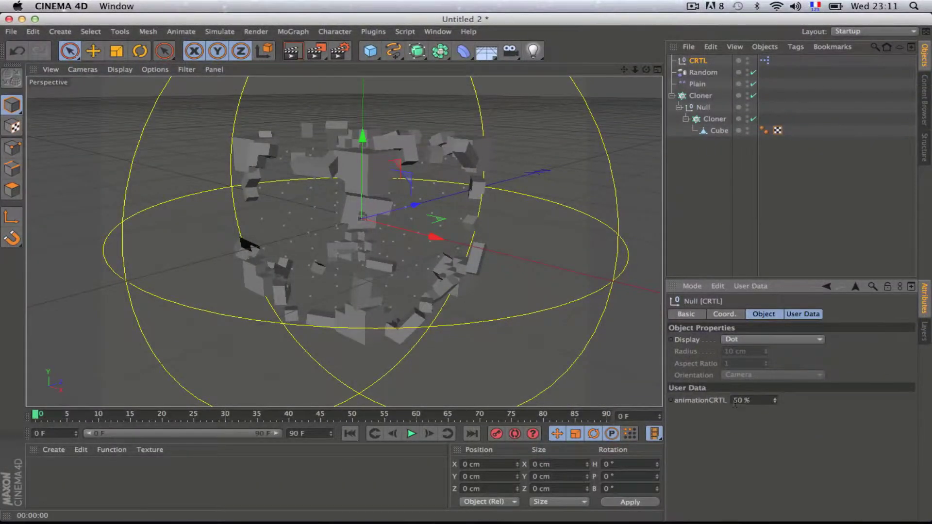
pyautogui.moveTo(775, 400)
pyautogui.mouseDown()
pyautogui.moveTo(774, 413)
pyautogui.moveTo(775, 401)
pyautogui.mouseUp()
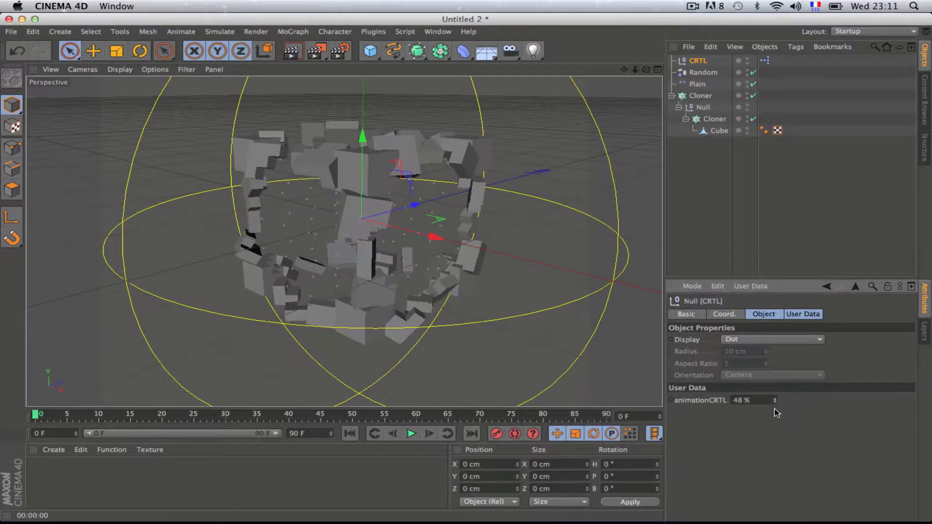
pyautogui.moveTo(775, 413); pyautogui.dragTo(774, 412)
pyautogui.click(293, 51)
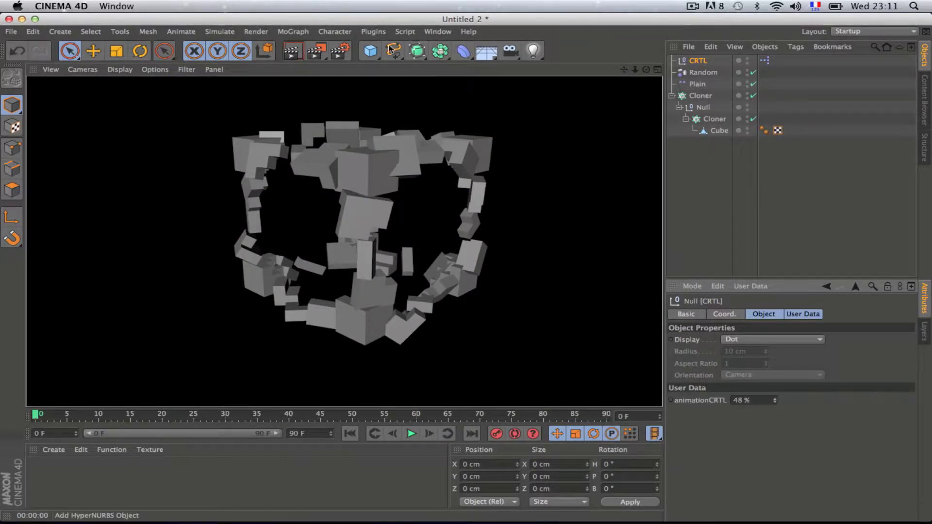
pyautogui.click(484, 152)
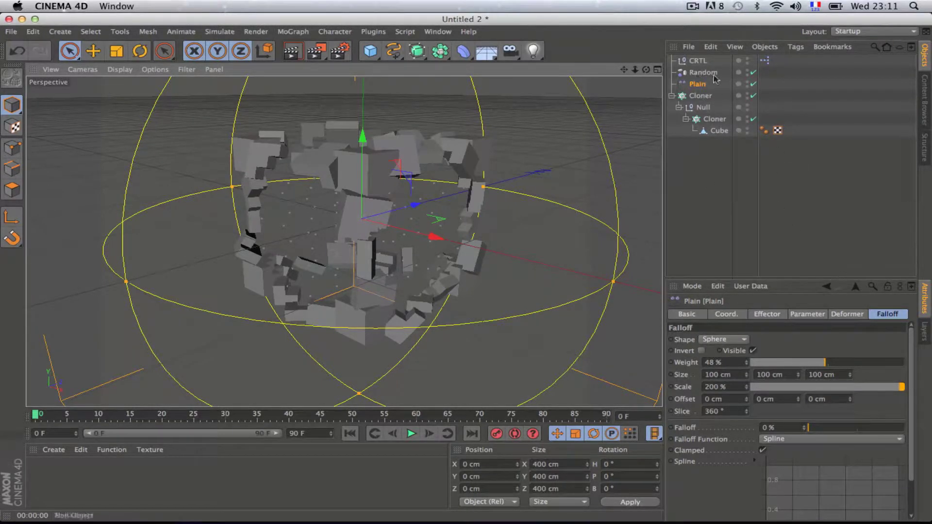
# Reopen the CRTL null's XPresso network and try to lower the falloff Weight directly on the Random and Plain effectors.
pyautogui.doubleClick(768, 62)
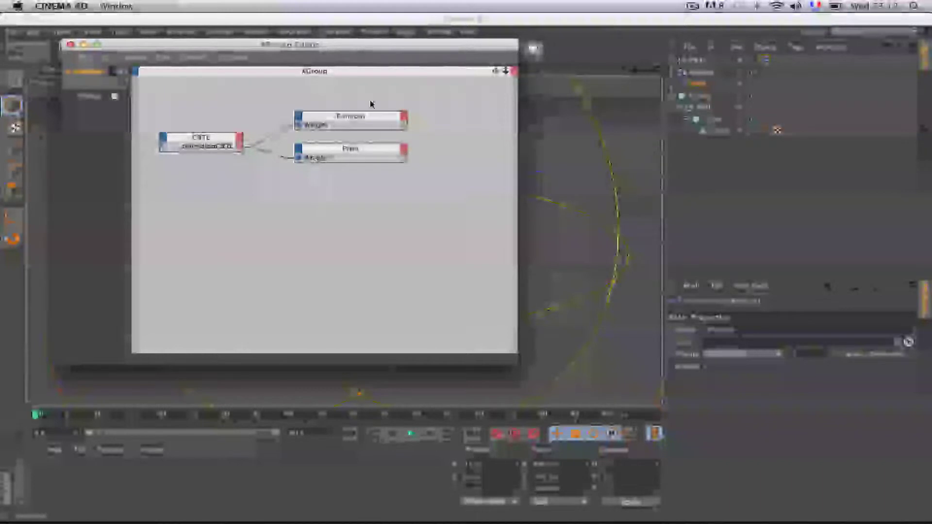
pyautogui.moveTo(342, 45); pyautogui.dragTo(361, 203)
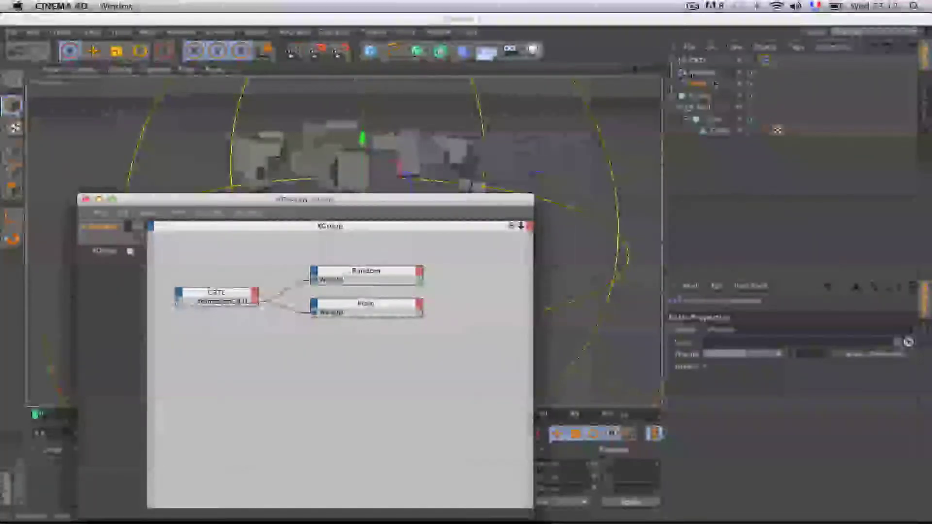
pyautogui.click(725, 74)
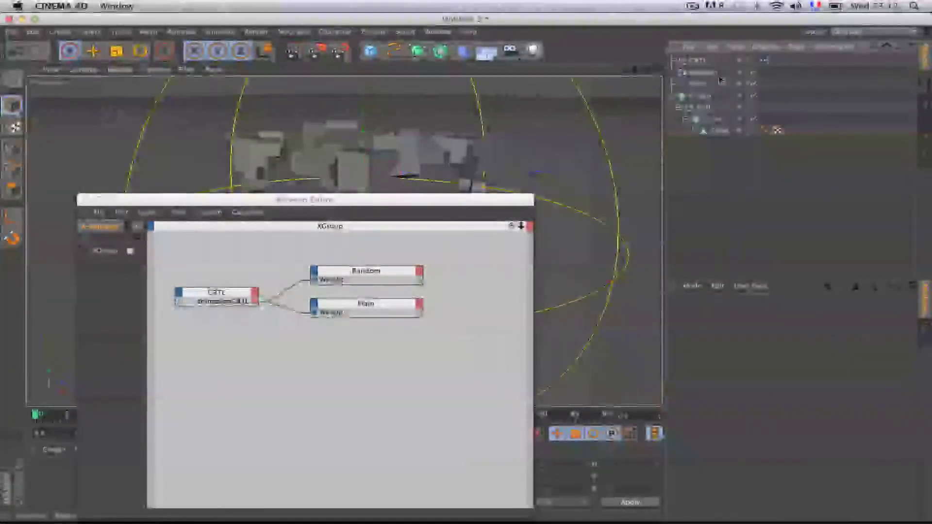
pyautogui.moveTo(715, 82); pyautogui.dragTo(679, 89)
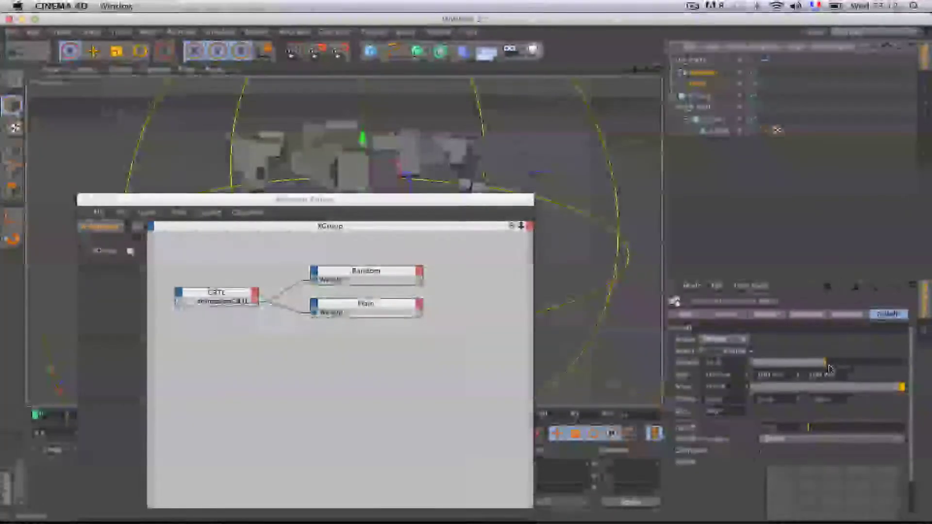
pyautogui.moveTo(819, 363); pyautogui.dragTo(744, 362)
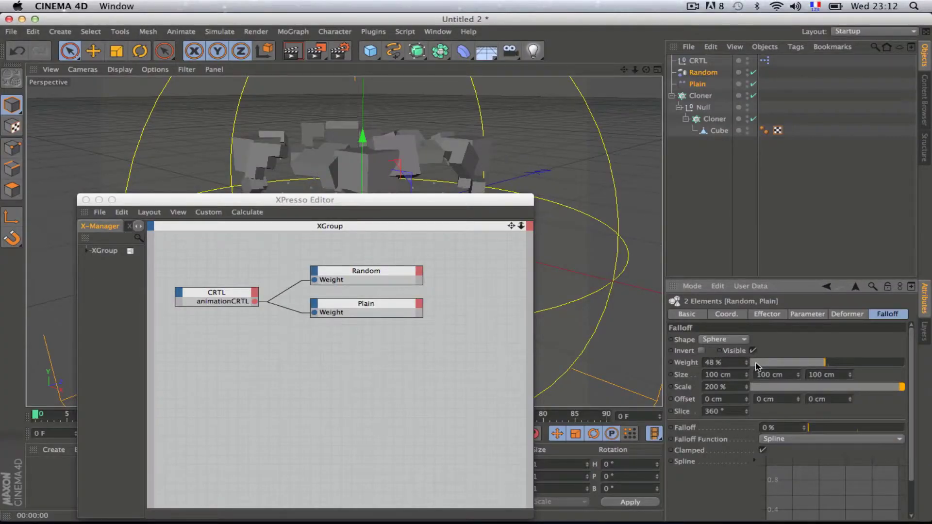
# Set the CRTL null's animationCRTL user data to 0%.
pyautogui.moveTo(444, 202); pyautogui.dragTo(568, 68)
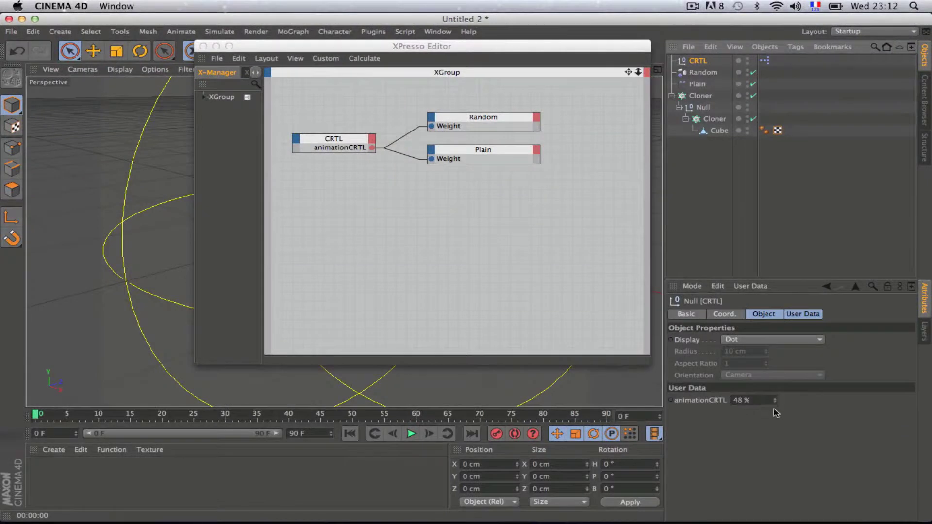
pyautogui.click(774, 402)
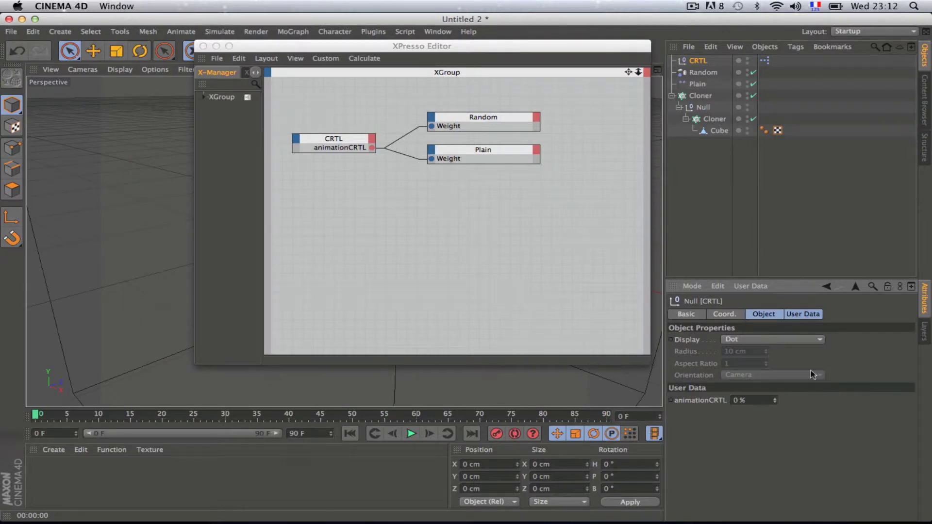
pyautogui.moveTo(592, 46); pyautogui.dragTo(850, 235)
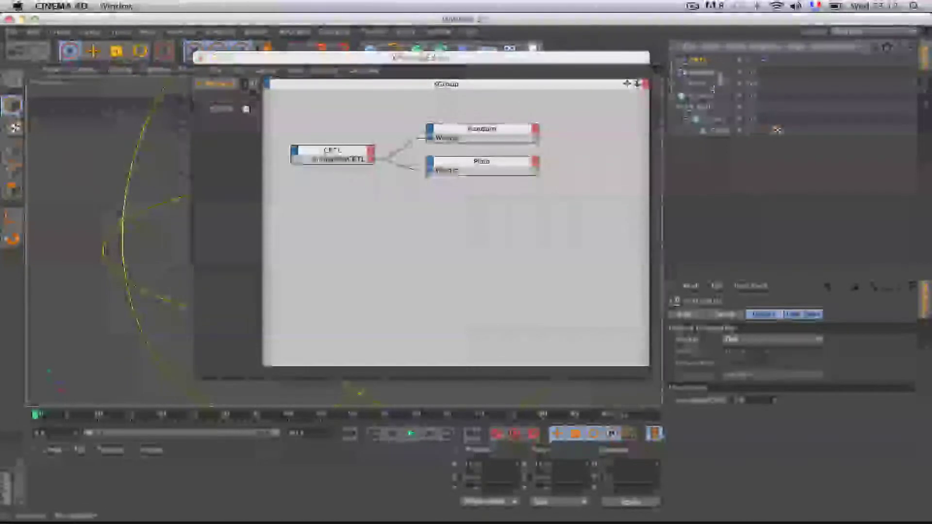
# Set the Falloff value of the Random and Plain effectors together to 11%, uncovering the viewport while adjusting.
pyautogui.moveTo(713, 90); pyautogui.dragTo(695, 92)
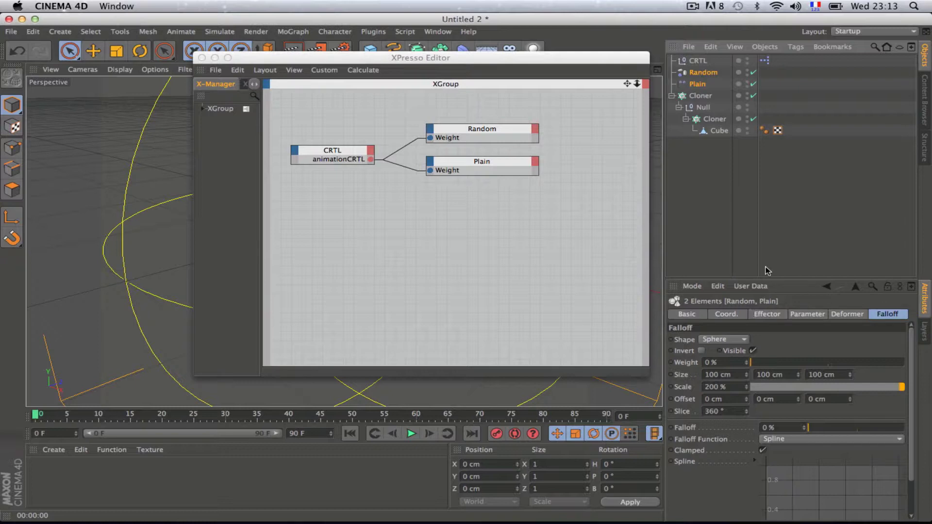
pyautogui.moveTo(534, 59); pyautogui.dragTo(327, 246)
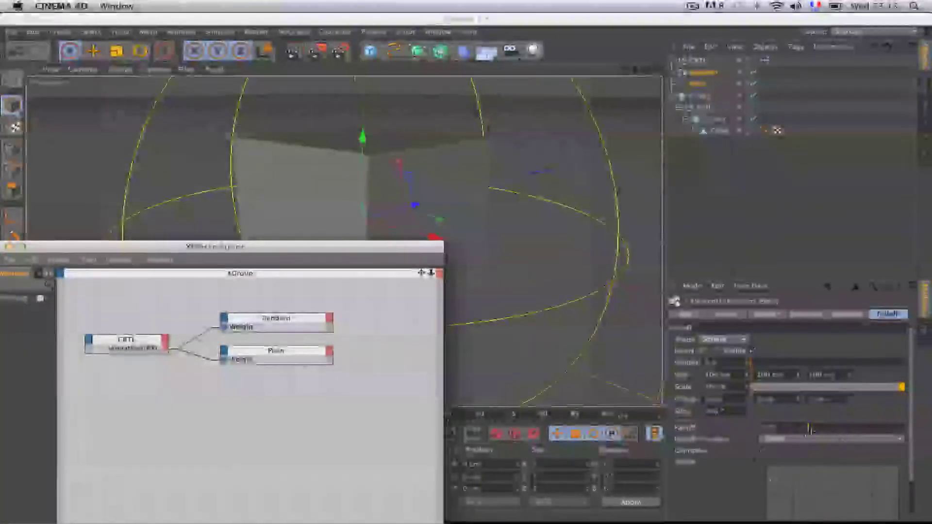
pyautogui.moveTo(809, 429)
pyautogui.mouseDown()
pyautogui.moveTo(828, 431)
pyautogui.moveTo(809, 432)
pyautogui.moveTo(818, 433)
pyautogui.mouseUp()
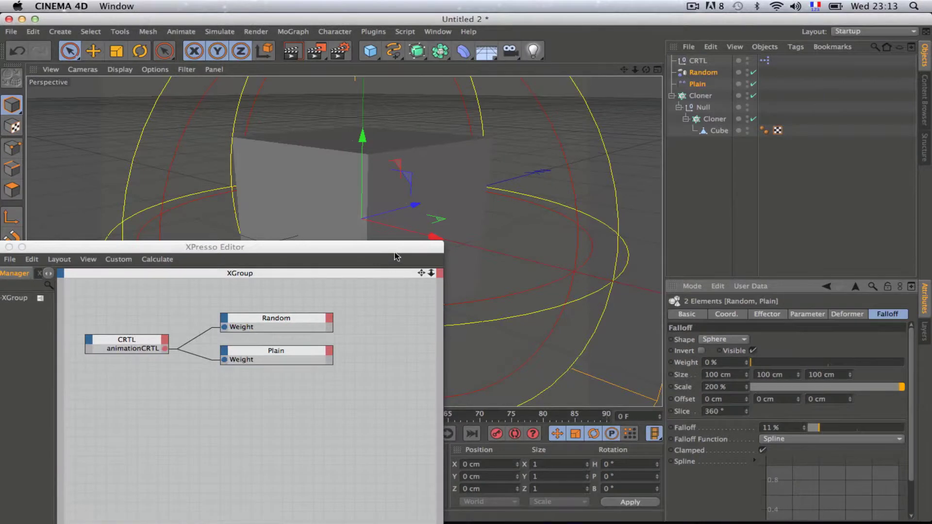
pyautogui.moveTo(394, 253); pyautogui.dragTo(591, 50)
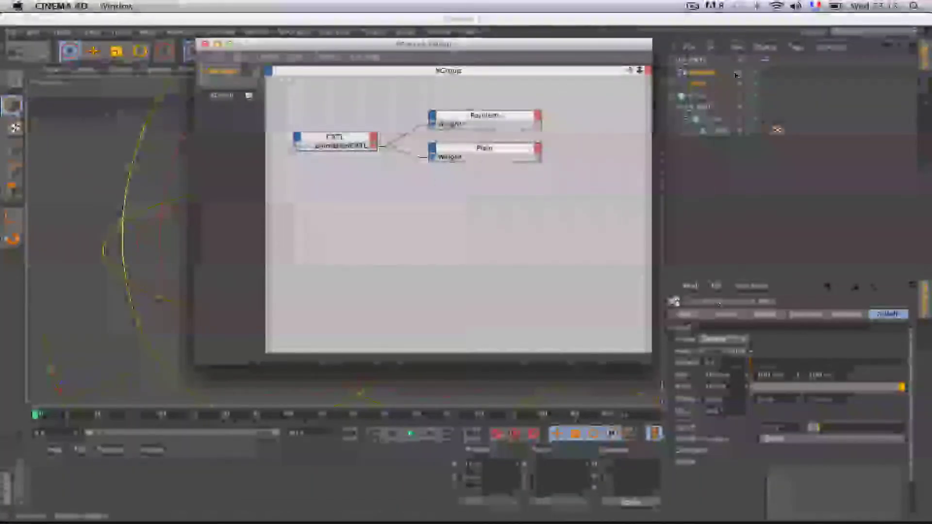
# Raise the CRTL null's animationCRTL user data to 48%, keeping the XPresso editor clear of the cubes and attributes.
pyautogui.click(713, 72)
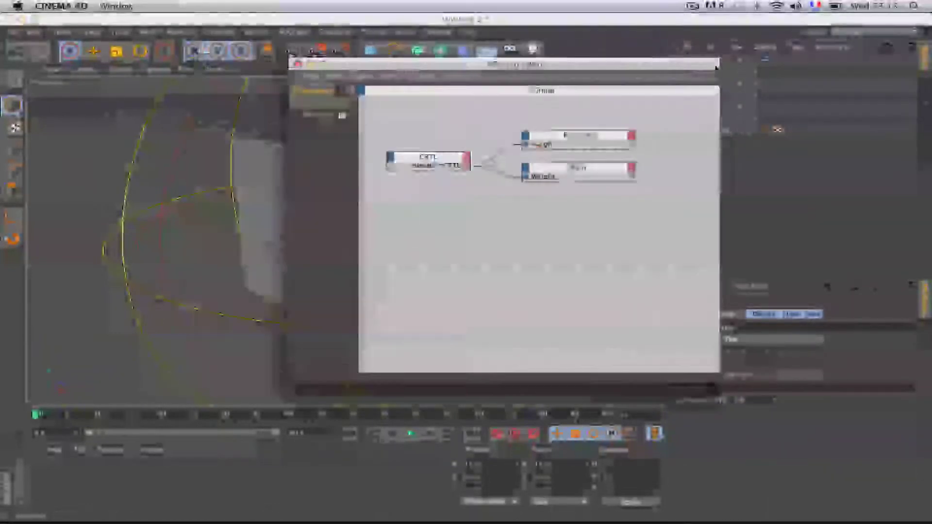
pyautogui.moveTo(716, 67); pyautogui.dragTo(389, 192)
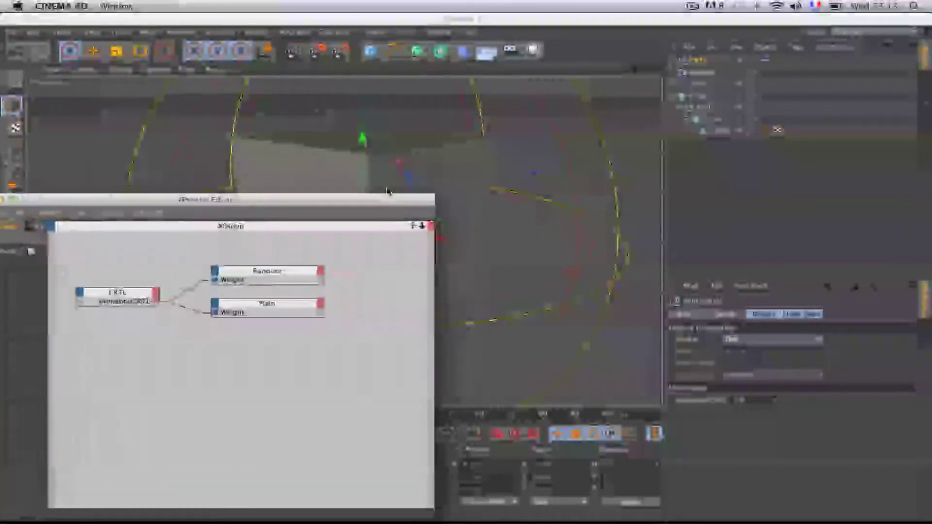
pyautogui.click(776, 401)
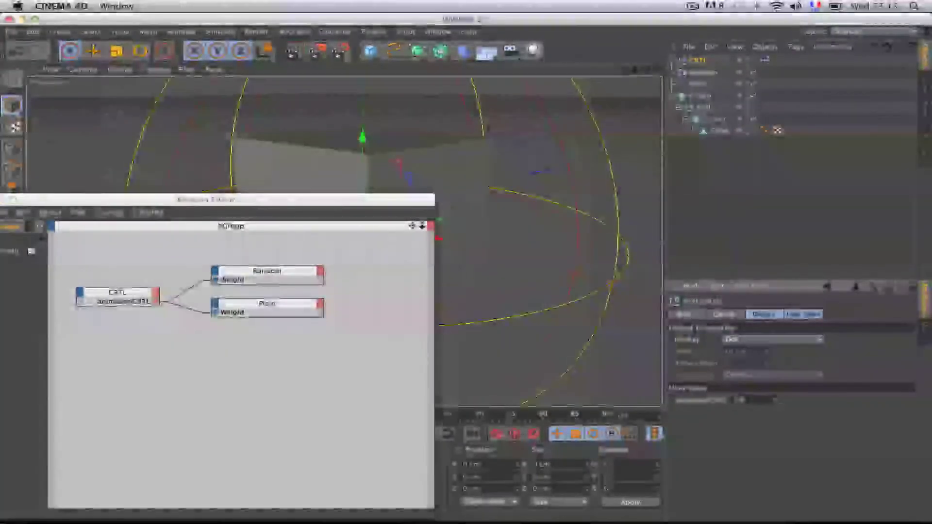
pyautogui.moveTo(776, 401)
pyautogui.mouseDown()
pyautogui.moveTo(776, 411)
pyautogui.moveTo(776, 402)
pyautogui.mouseUp()
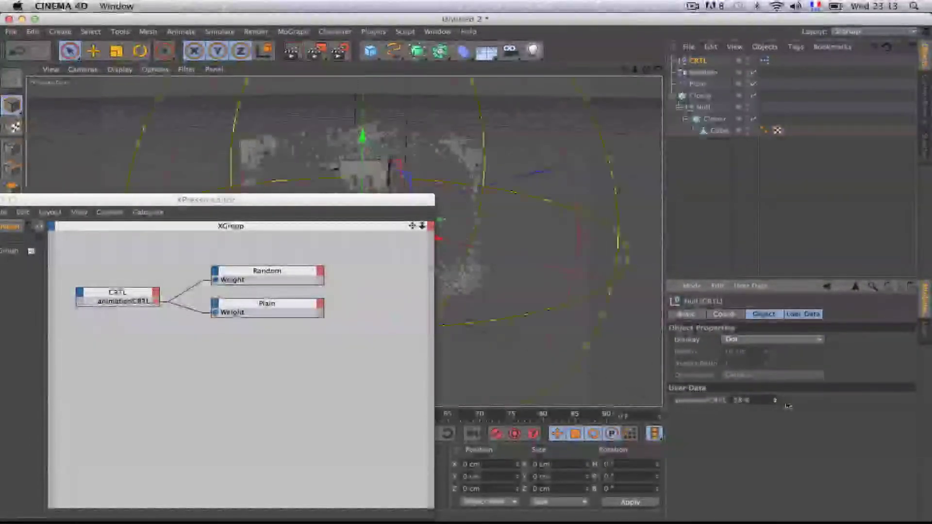
pyautogui.moveTo(394, 204); pyautogui.dragTo(803, 143)
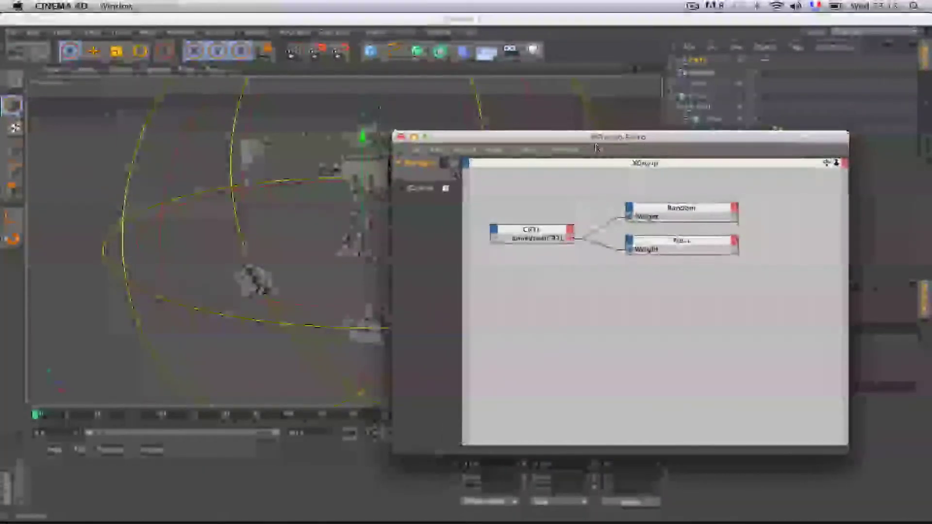
pyautogui.moveTo(518, 138); pyautogui.dragTo(124, 313)
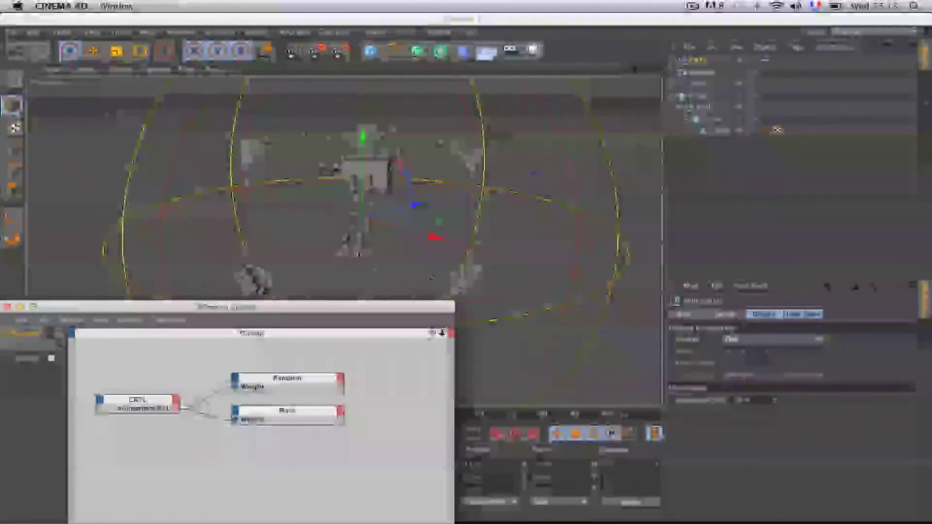
pyautogui.click(776, 401)
pyautogui.moveTo(776, 400); pyautogui.dragTo(775, 377)
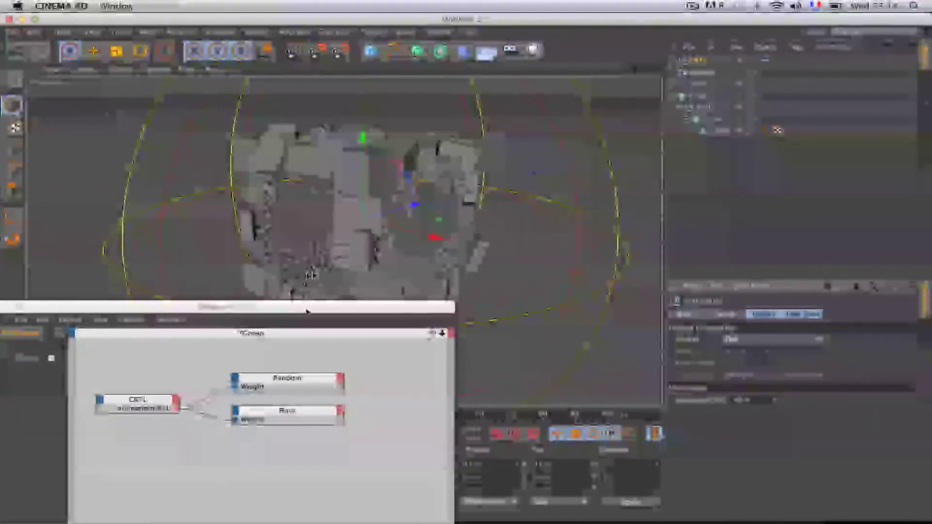
# Close the XPresso editor and render the scattered cubes in the perspective view.
pyautogui.moveTo(307, 306); pyautogui.dragTo(812, 20)
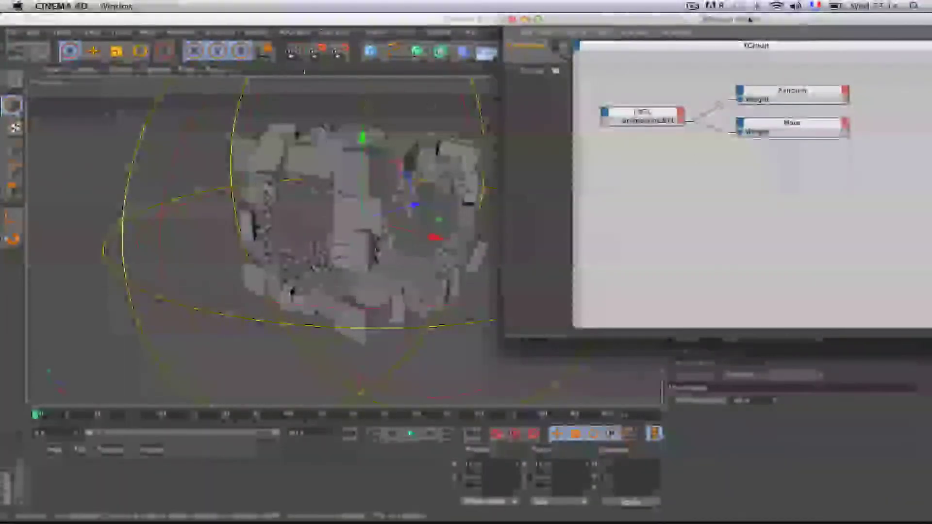
pyautogui.click(513, 20)
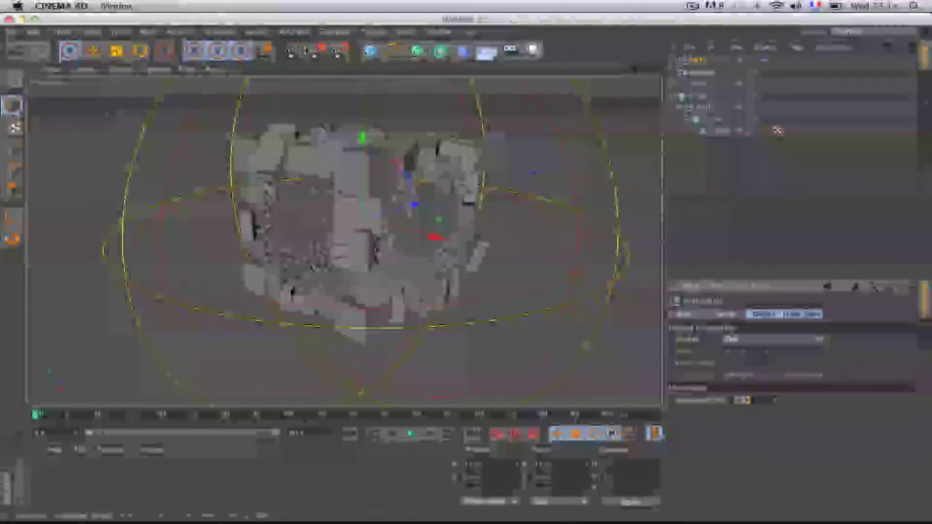
pyautogui.click(295, 51)
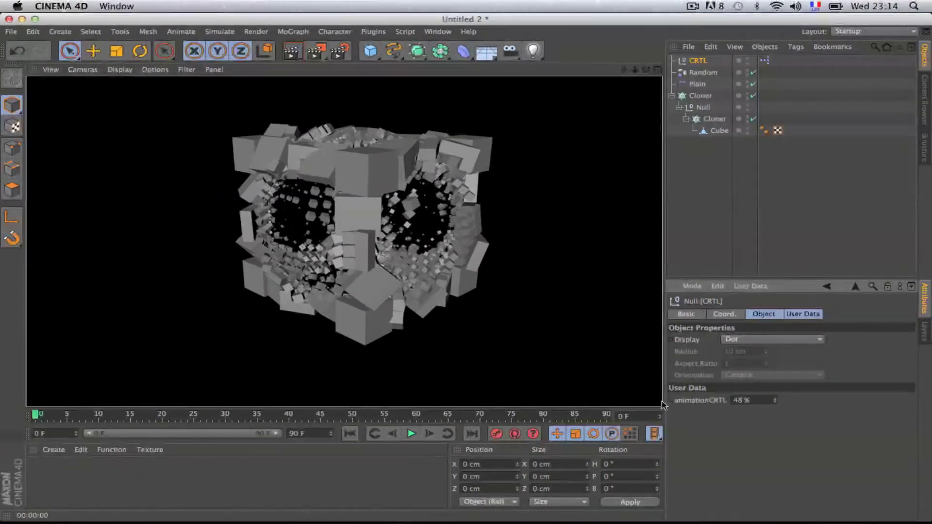
# Set the CRTL null's animationCRTL user data back to 0% and keyframe it at frame 0.
pyautogui.click(775, 399)
pyautogui.moveTo(775, 399); pyautogui.dragTo(774, 403)
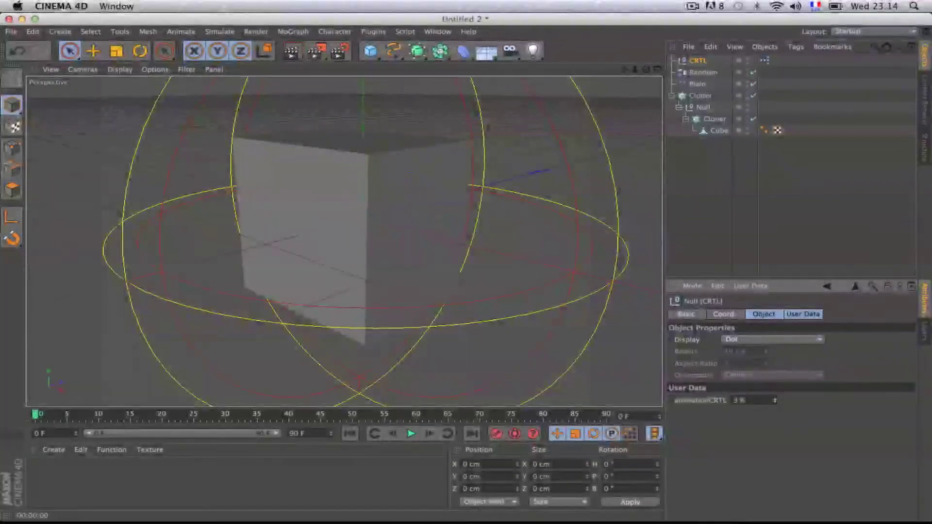
pyautogui.moveTo(774, 401); pyautogui.dragTo(775, 402)
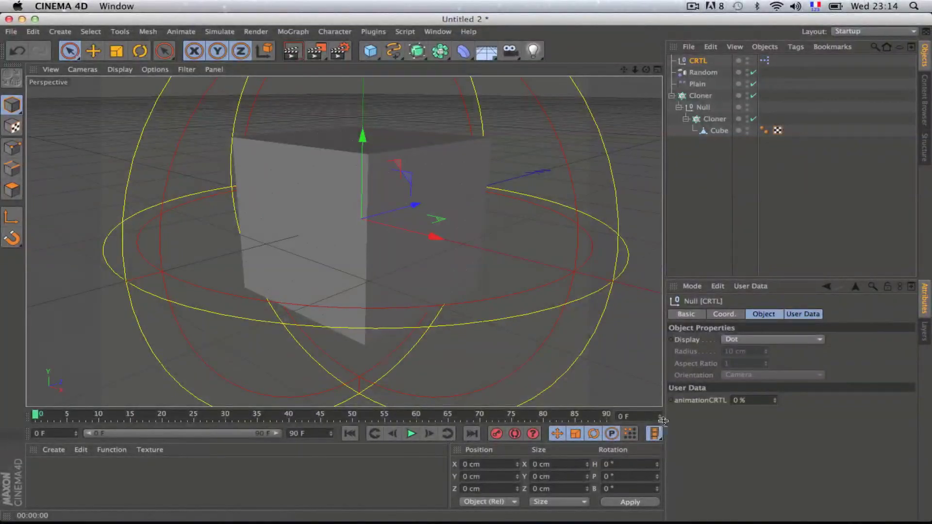
pyautogui.click(672, 402)
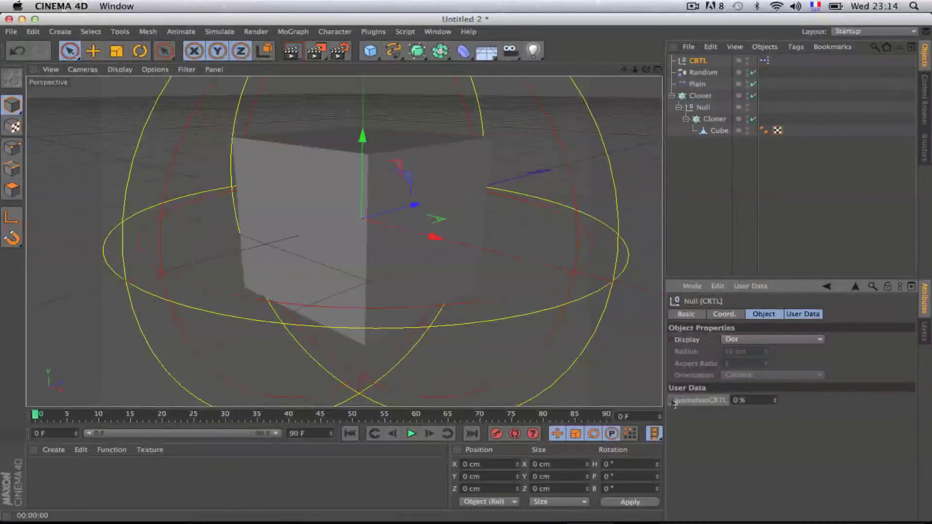